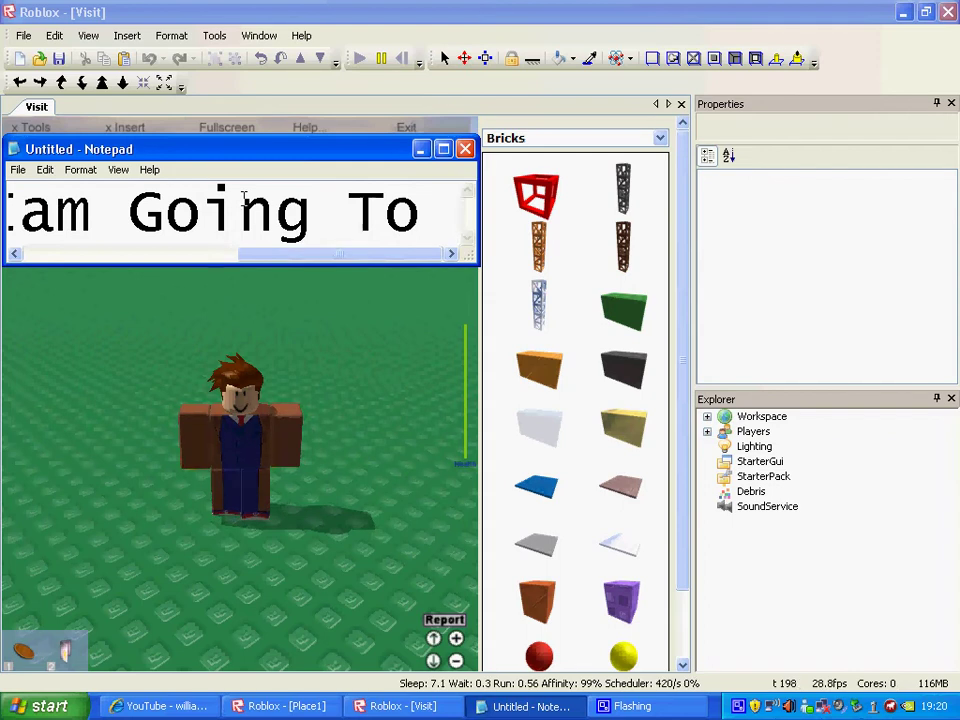
Step: Complete the sentence in the note by adding "Show You How To Make A Tool!" after "Going To"
{"action": "type", "text": "Show "}
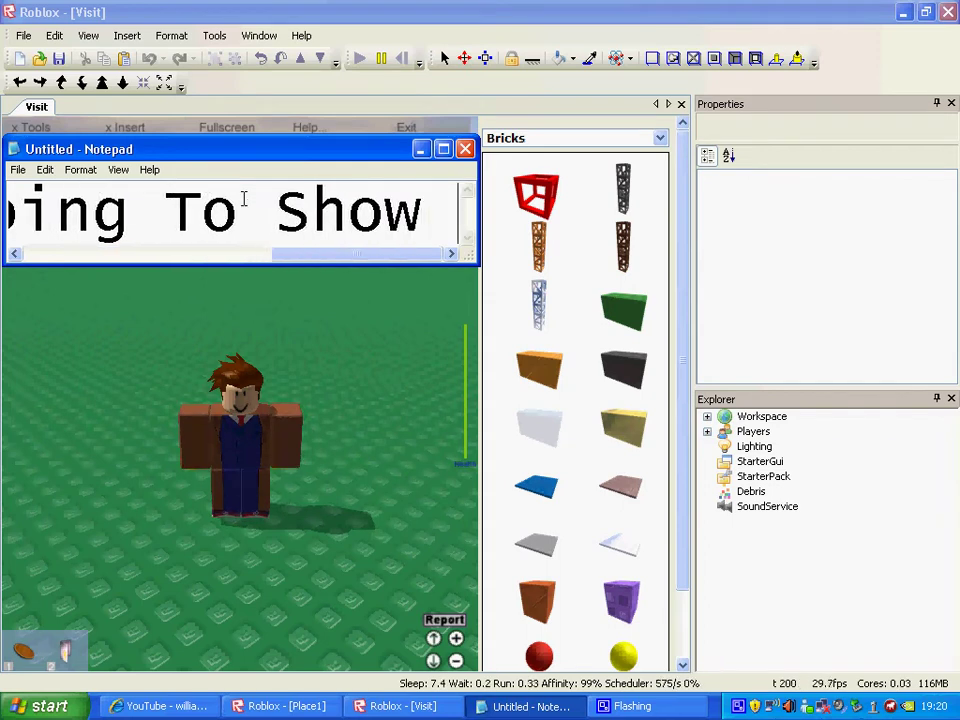
{"action": "type", "text": "You Ho"}
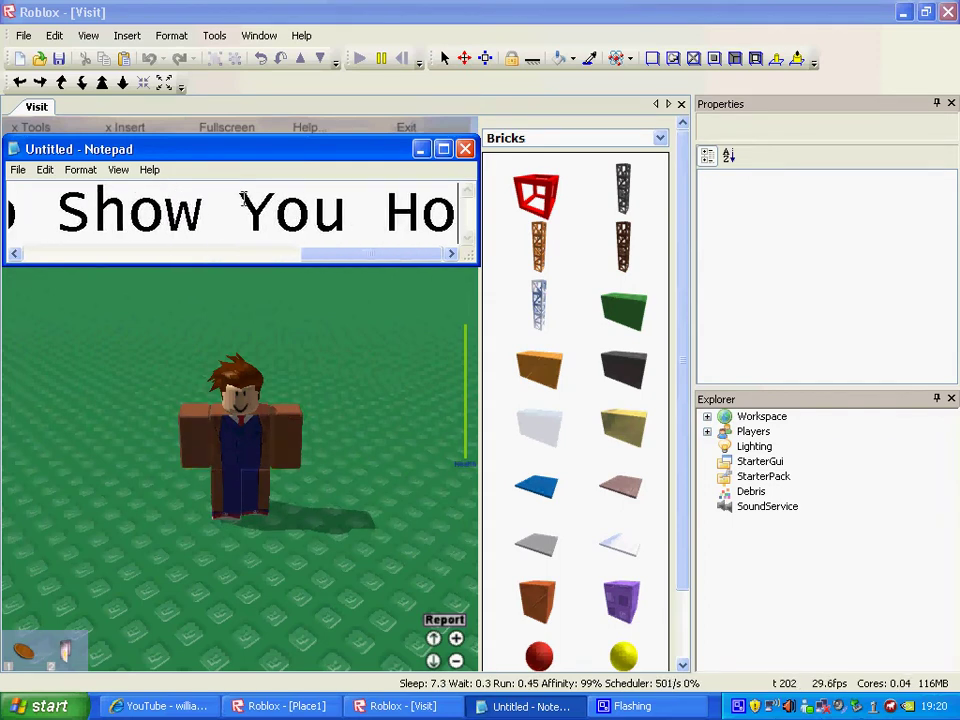
{"action": "type", "text": "w TY"}
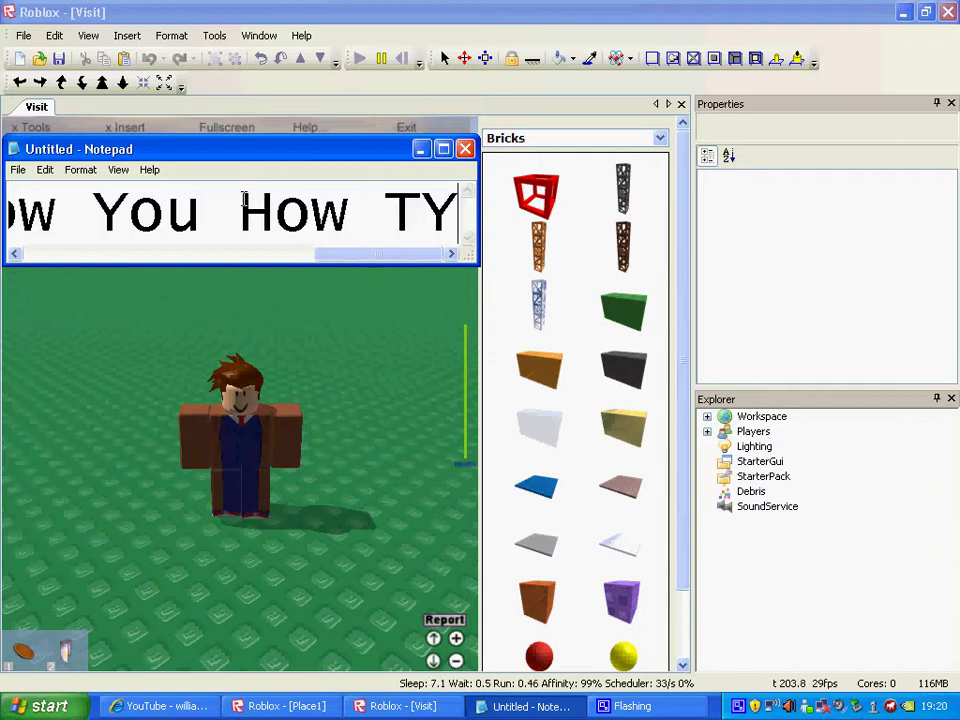
{"action": "key", "text": "BackSpace"}
{"action": "type", "text": "O Ma"}
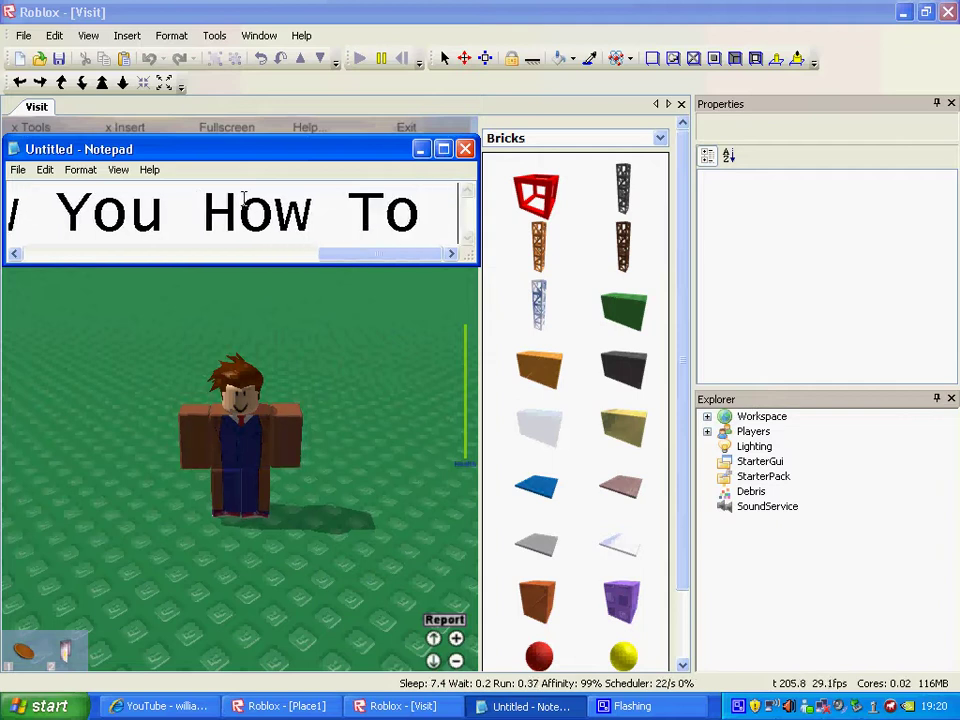
{"action": "type", "text": "ke "}
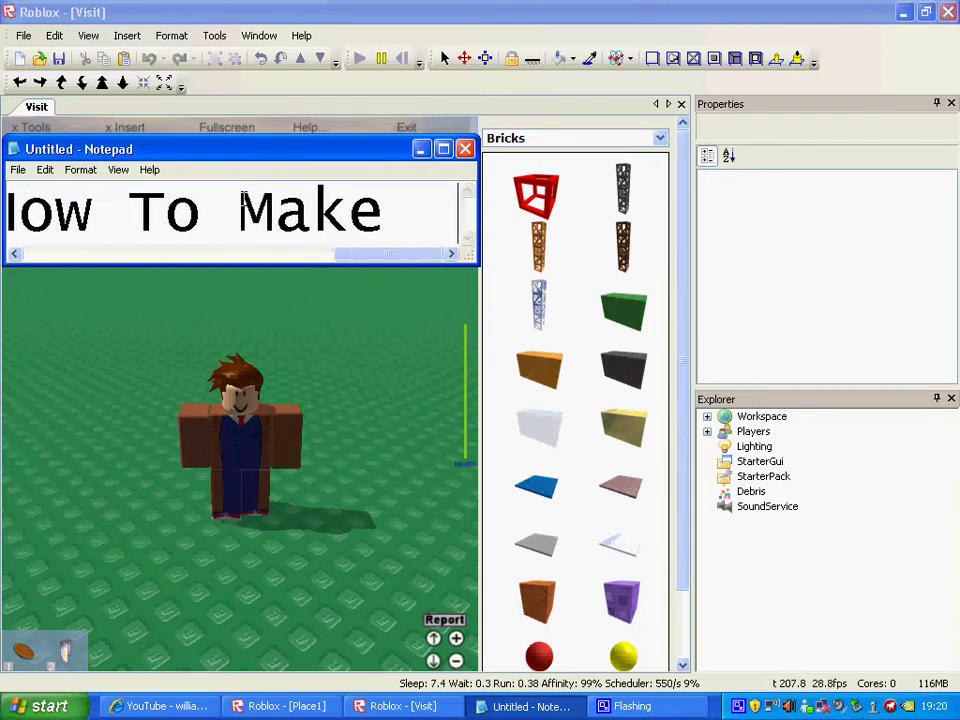
{"action": "type", "text": "A"}
{"action": "key", "text": "BackSpace"}
{"action": "type", "text": "A "}
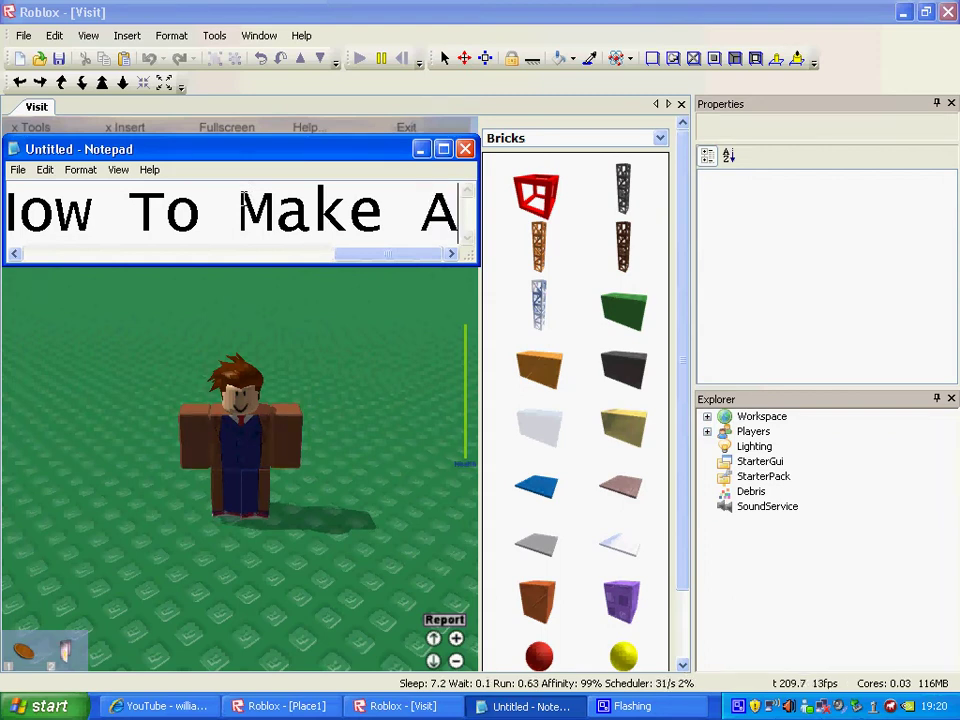
{"action": "type", "text": "t"}
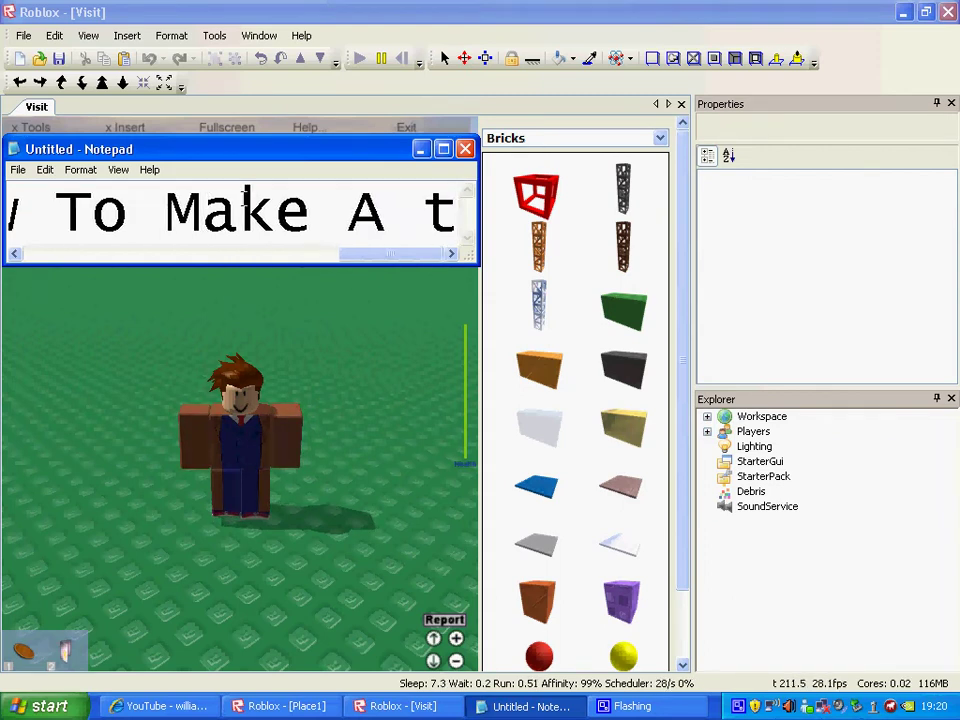
{"action": "key", "text": "BackSpace"}
{"action": "type", "text": "Tool"}
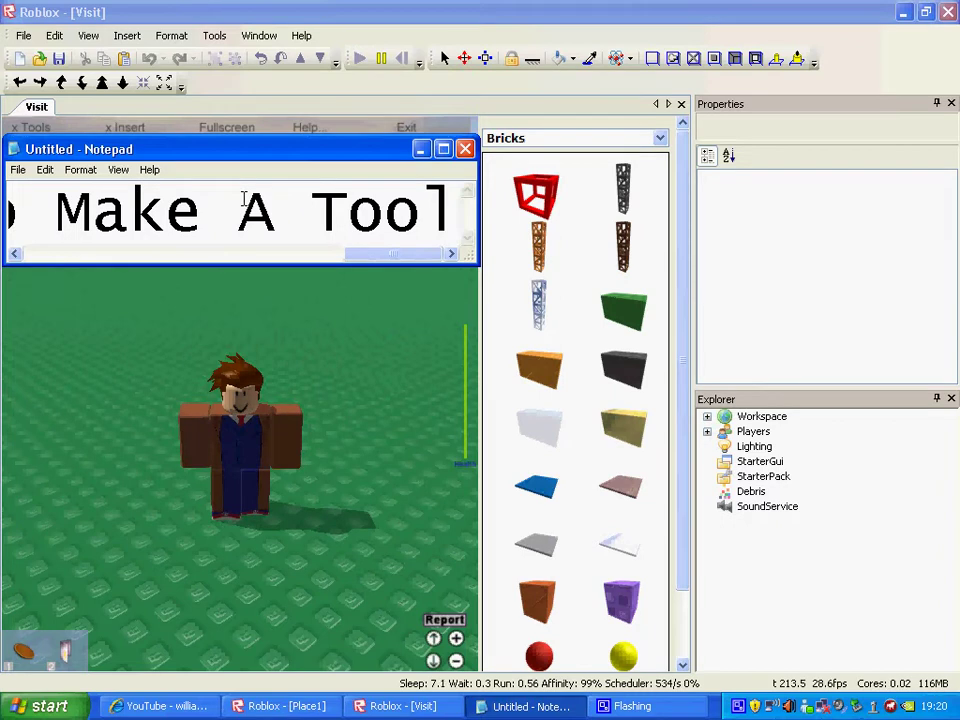
{"action": "type", "text": "!"}
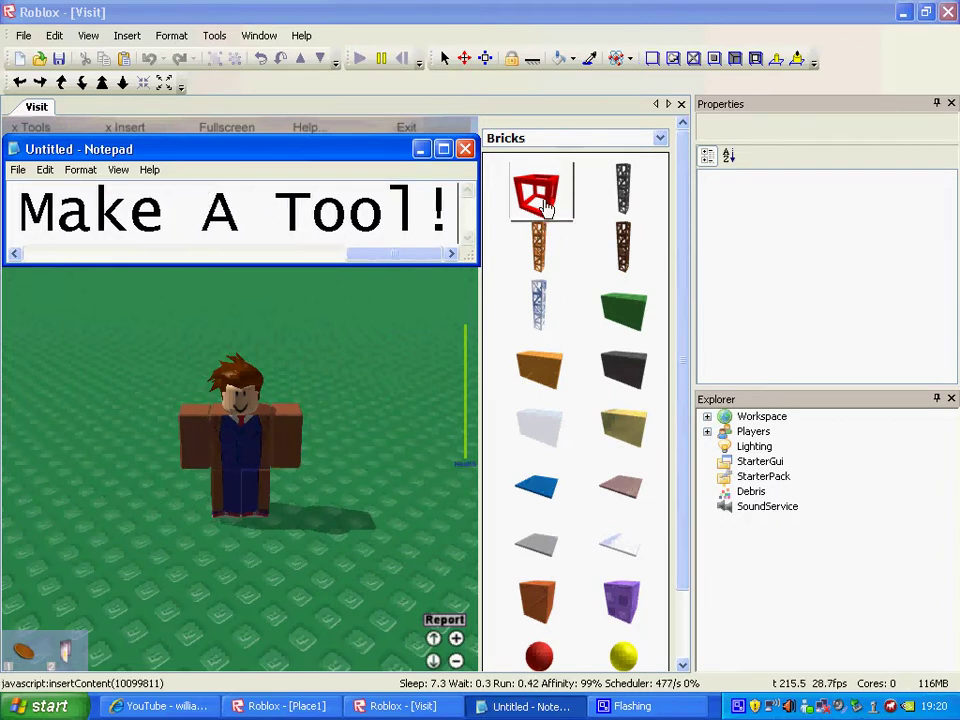
Step: Delete the whole introductory sentence from the note, leaving the page empty
{"action": "key", "text": "BackSpace"}
{"action": "key", "text": "BackSpace"}
{"action": "key", "text": "BackSpace"}
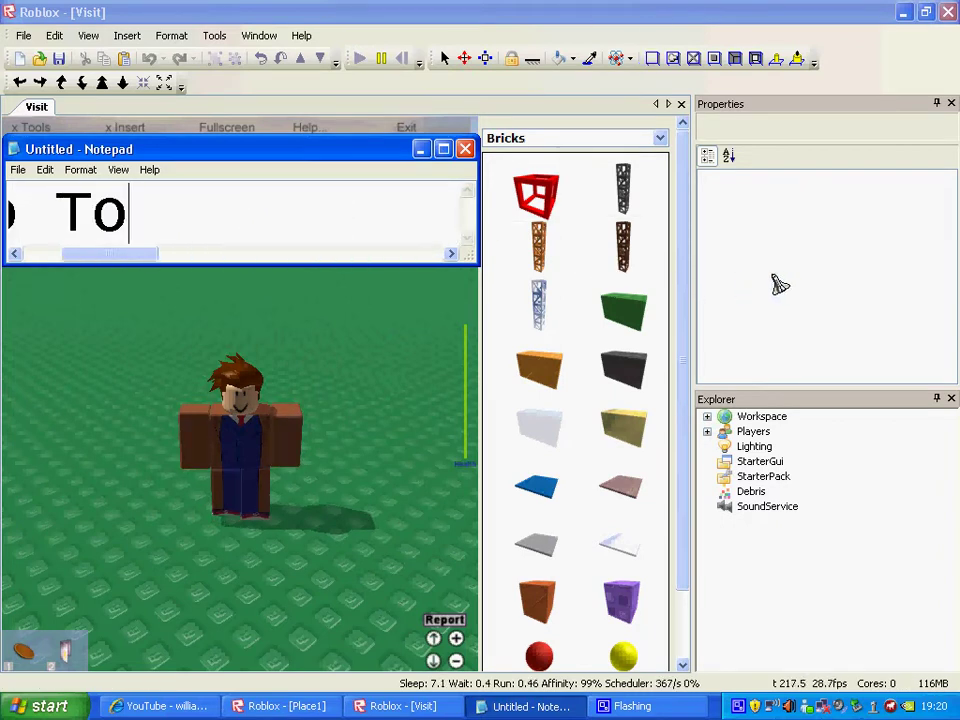
{"action": "key", "text": "BackSpace"}
{"action": "key", "text": "BackSpace"}
{"action": "key", "text": "BackSpace"}
{"action": "key", "text": "BackSpace"}
{"action": "key", "text": "BackSpace"}
{"action": "key", "text": "BackSpace"}
{"action": "key", "text": "BackSpace"}
{"action": "key", "text": "BackSpace"}
{"action": "key", "text": "BackSpace"}
Step: Write "Ok First You Need To Go To Insert Like This..." in the empty note
{"action": "type", "text": "OK"}
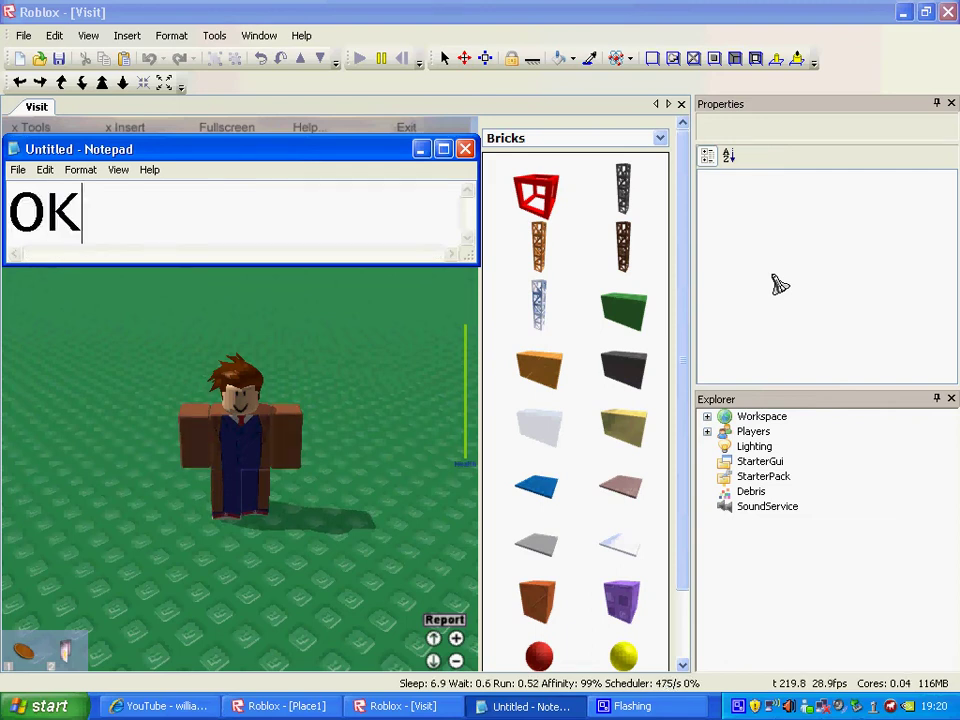
{"action": "key", "text": "BackSpace"}
{"action": "type", "text": "k"}
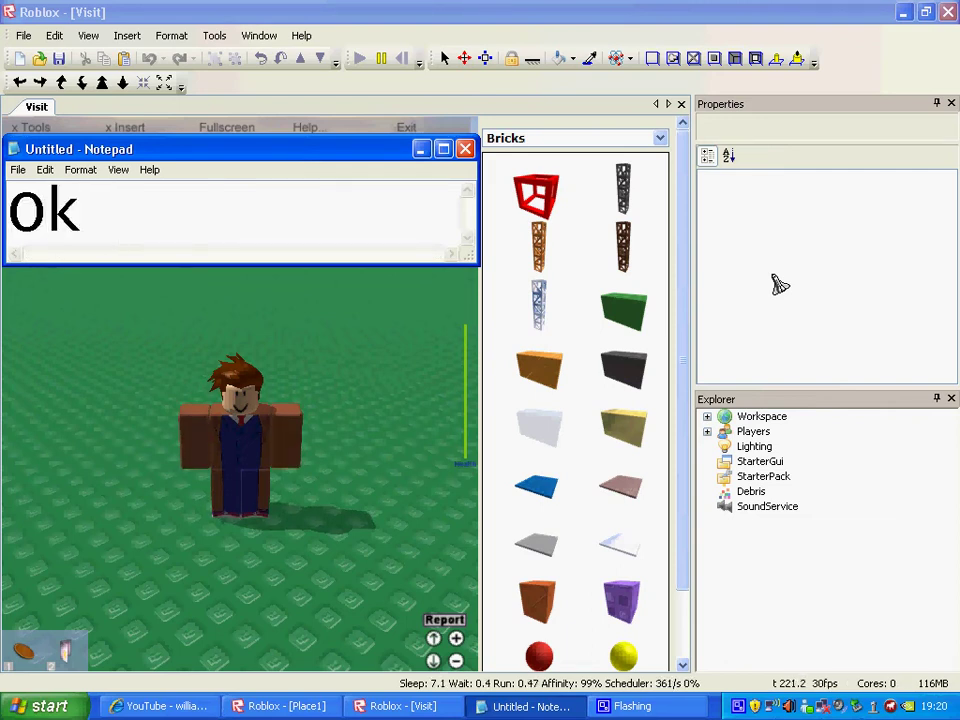
{"action": "type", "text": " Firt"}
{"action": "key", "text": "BackSpace"}
{"action": "type", "text": "sy"}
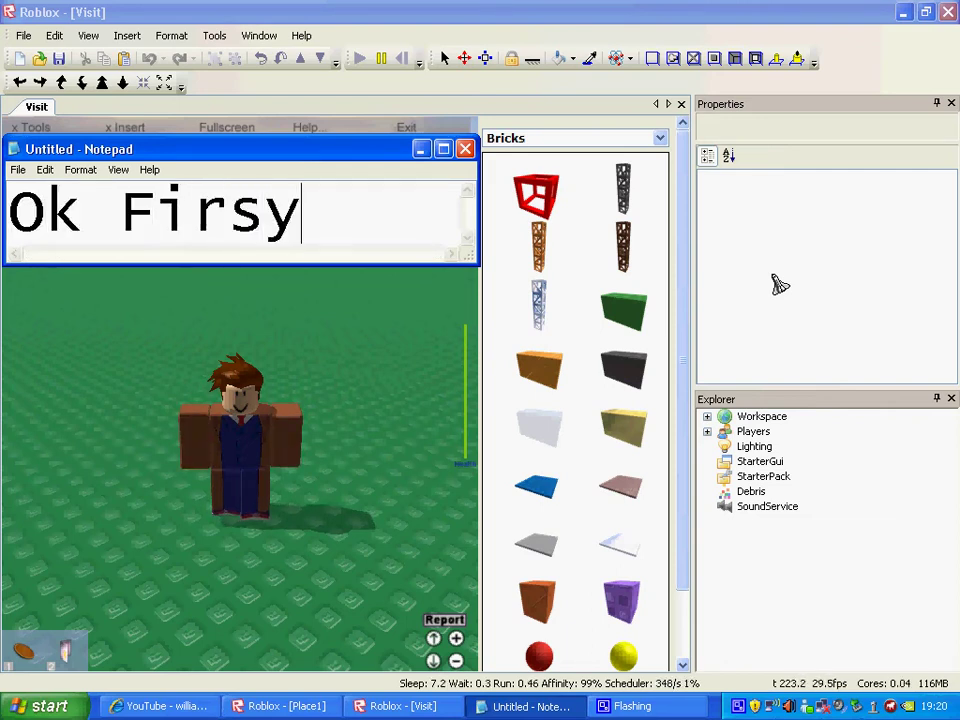
{"action": "key", "text": "BackSpace"}
{"action": "type", "text": "t "}
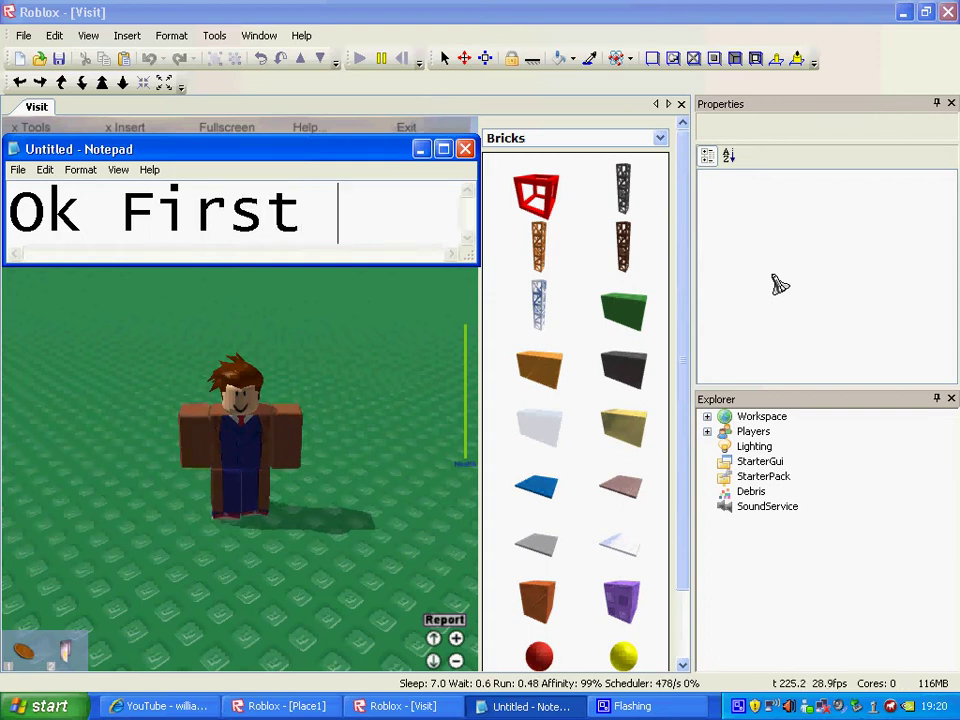
{"action": "type", "text": "You N"}
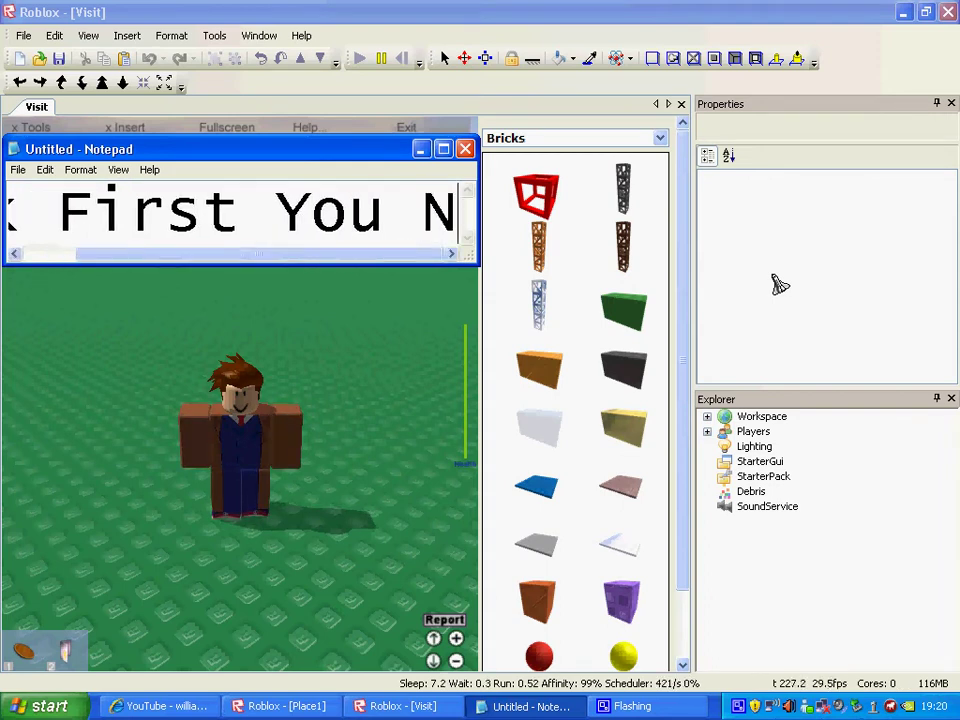
{"action": "type", "text": "eed To"}
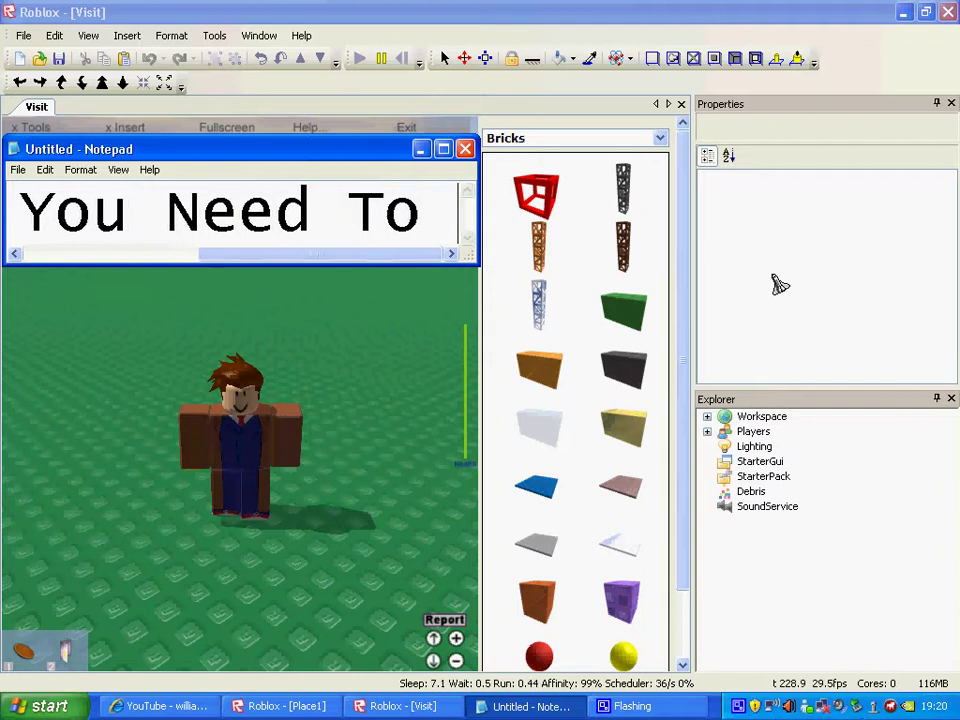
{"action": "type", "text": " Go T"}
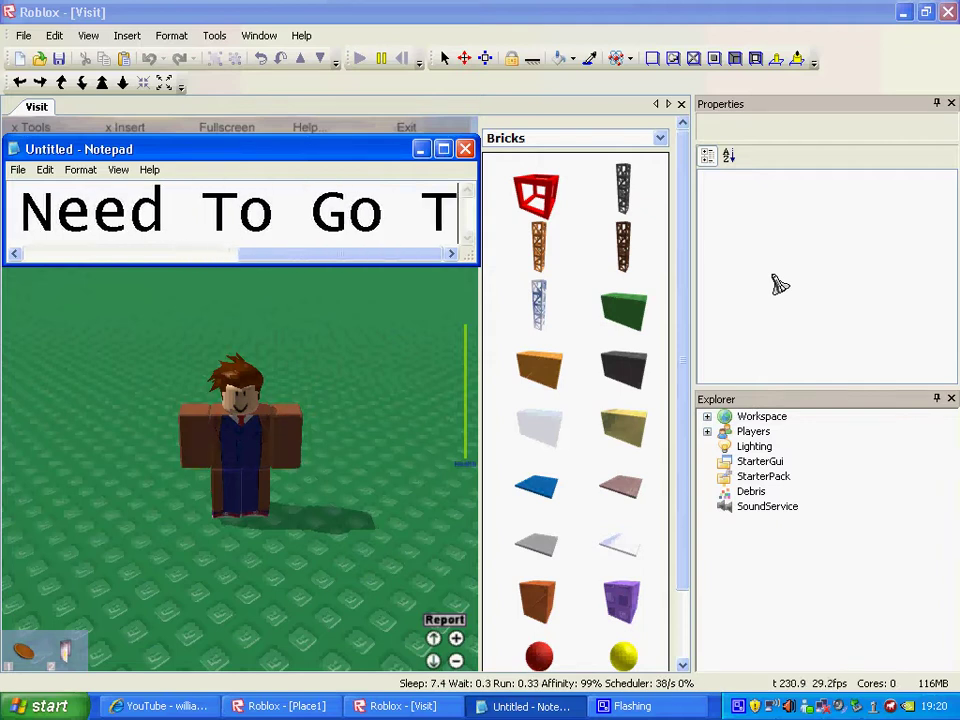
{"action": "type", "text": "o In"}
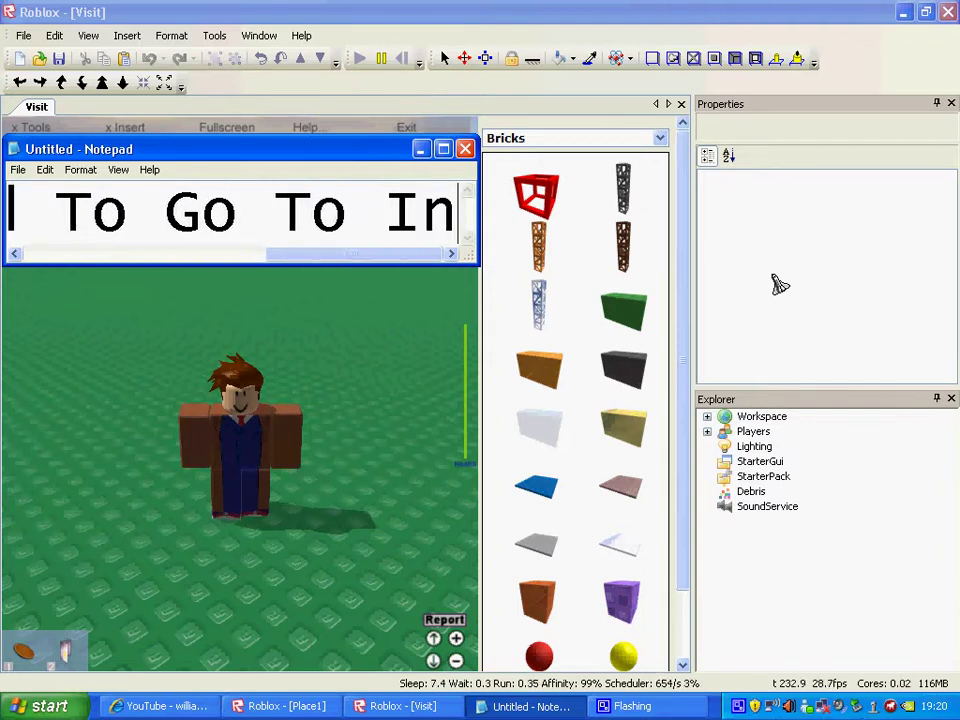
{"action": "type", "text": "sert "}
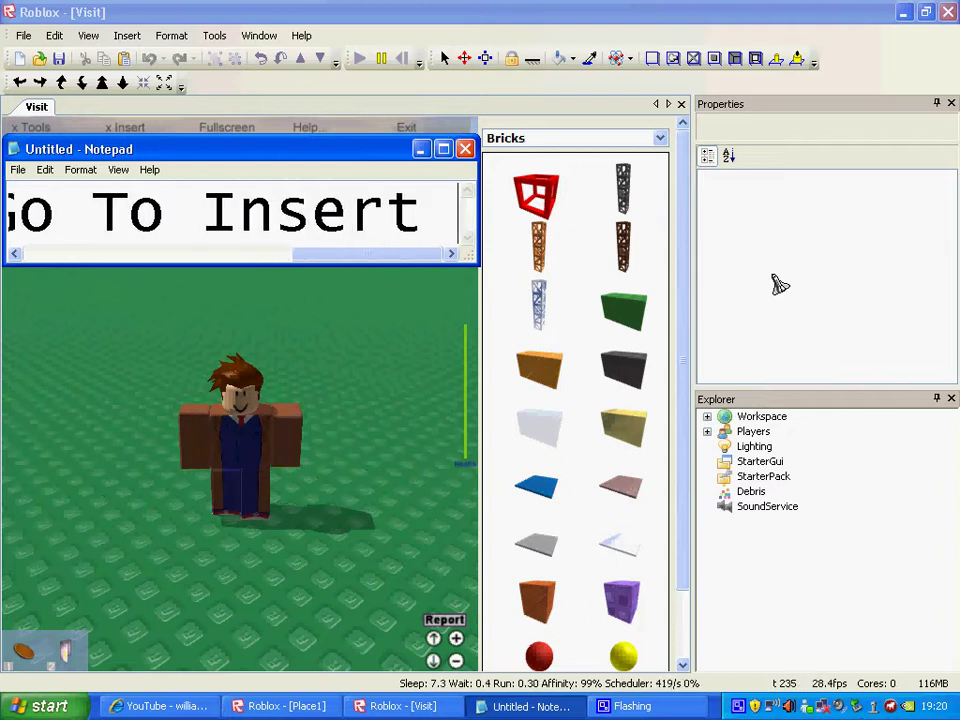
{"action": "type", "text": "LiKE"}
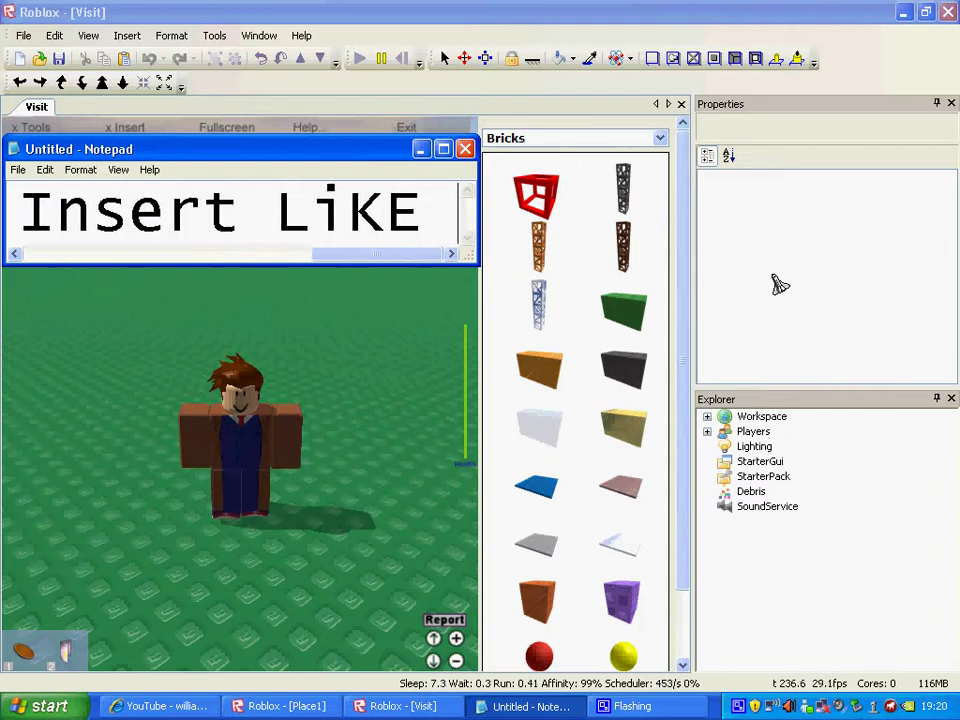
{"action": "key", "text": "BackSpace"}
{"action": "key", "text": "BackSpace"}
{"action": "type", "text": "ke"}
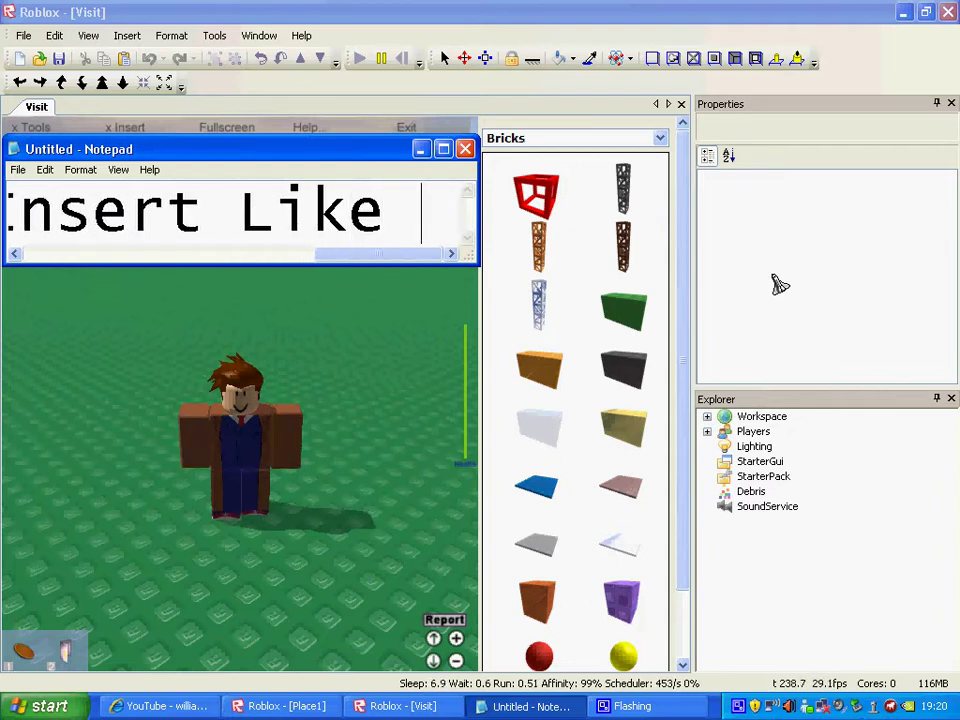
{"action": "type", "text": " Thos"}
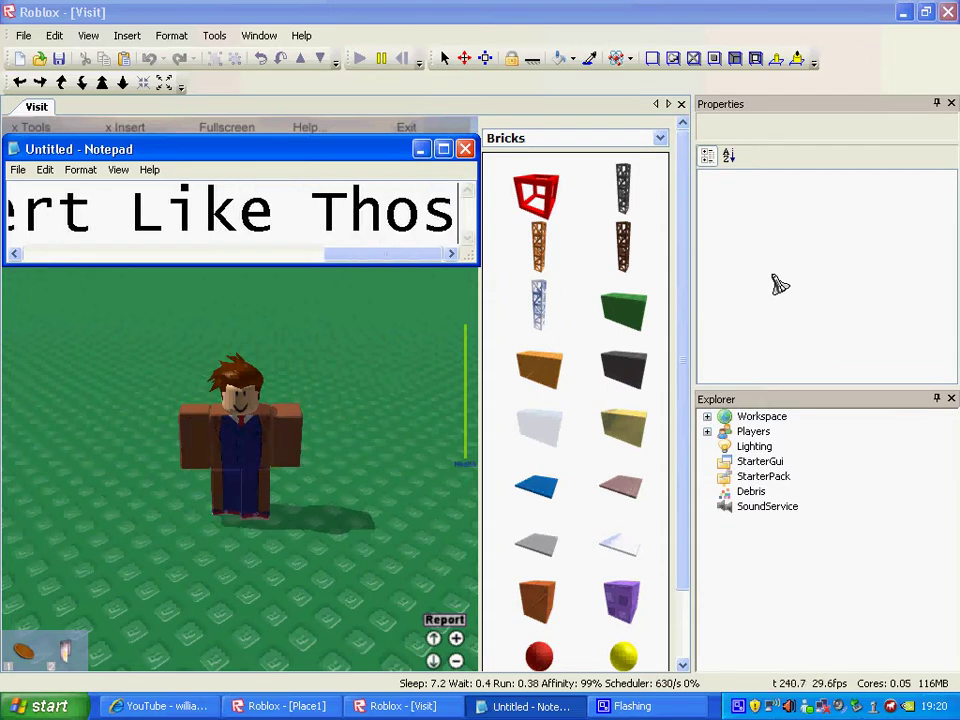
{"action": "key", "text": "BackSpace"}
{"action": "key", "text": "BackSpace"}
{"action": "type", "text": "is"}
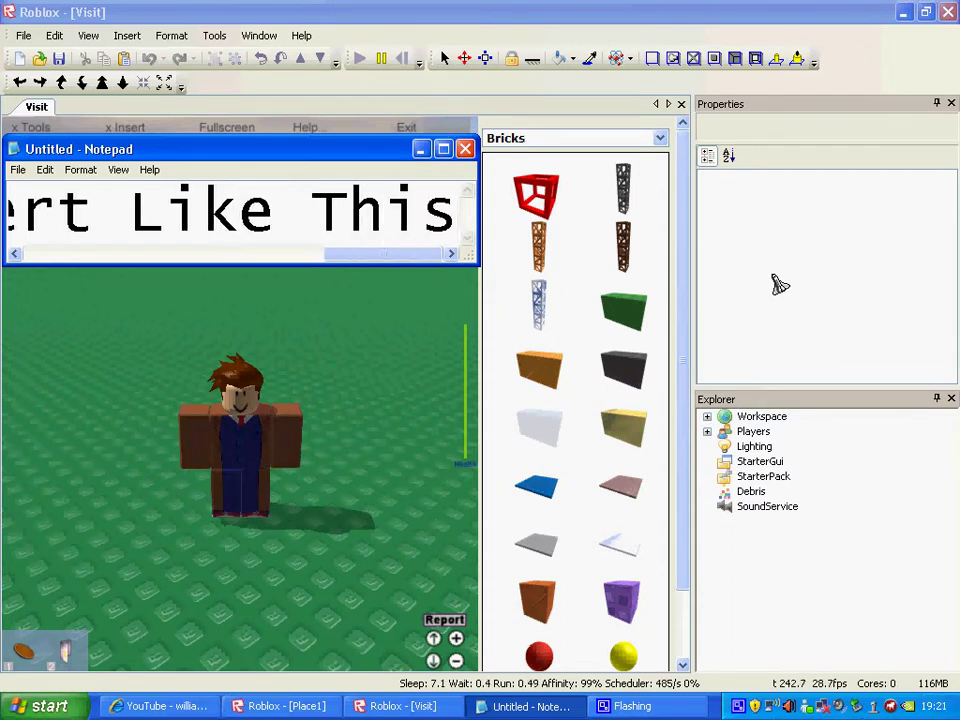
{"action": "type", "text": "..."}
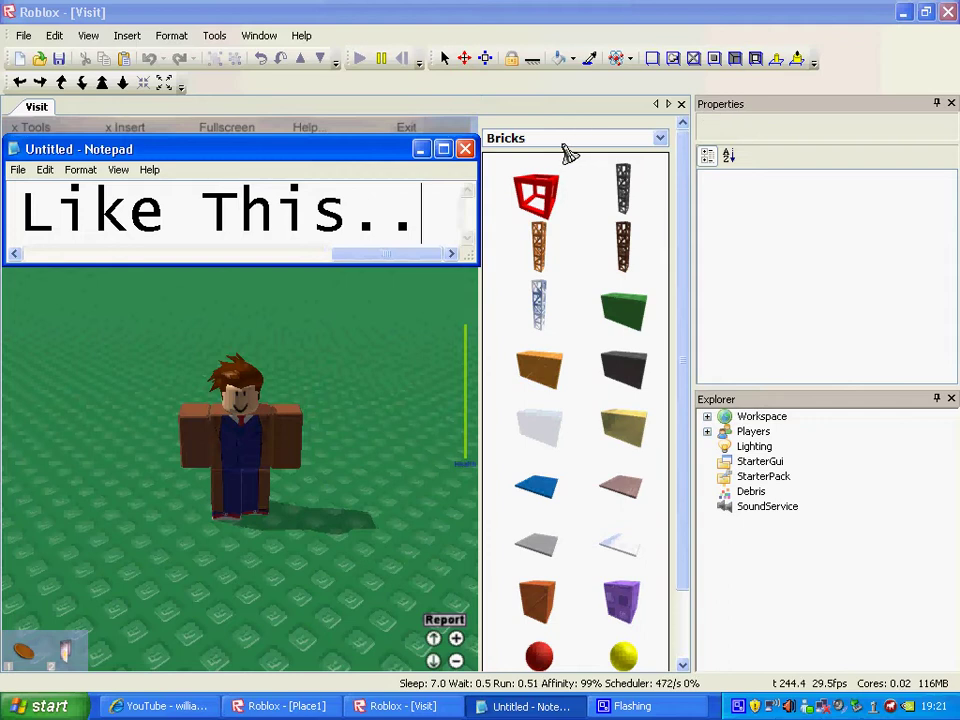
Step: Erase the instruction about going to Insert from the note
{"action": "key", "text": "BackSpace"}
{"action": "key", "text": "BackSpace"}
{"action": "key", "text": "BackSpace"}
{"action": "key", "text": "BackSpace"}
{"action": "key", "text": "BackSpace"}
{"action": "key", "text": "BackSpace"}
{"action": "key", "text": "BackSpace"}
{"action": "key", "text": "BackSpace"}
{"action": "key", "text": "BackSpace"}
{"action": "key", "text": "BackSpace"}
{"action": "key", "text": "BackSpace"}
{"action": "key", "text": "BackSpace"}
{"action": "key", "text": "BackSpace"}
{"action": "key", "text": "BackSpace"}
{"action": "key", "text": "BackSpace"}
{"action": "key", "text": "BackSpace"}
{"action": "key", "text": "BackSpace"}
{"action": "key", "text": "BackSpace"}
{"action": "key", "text": "BackSpace"}
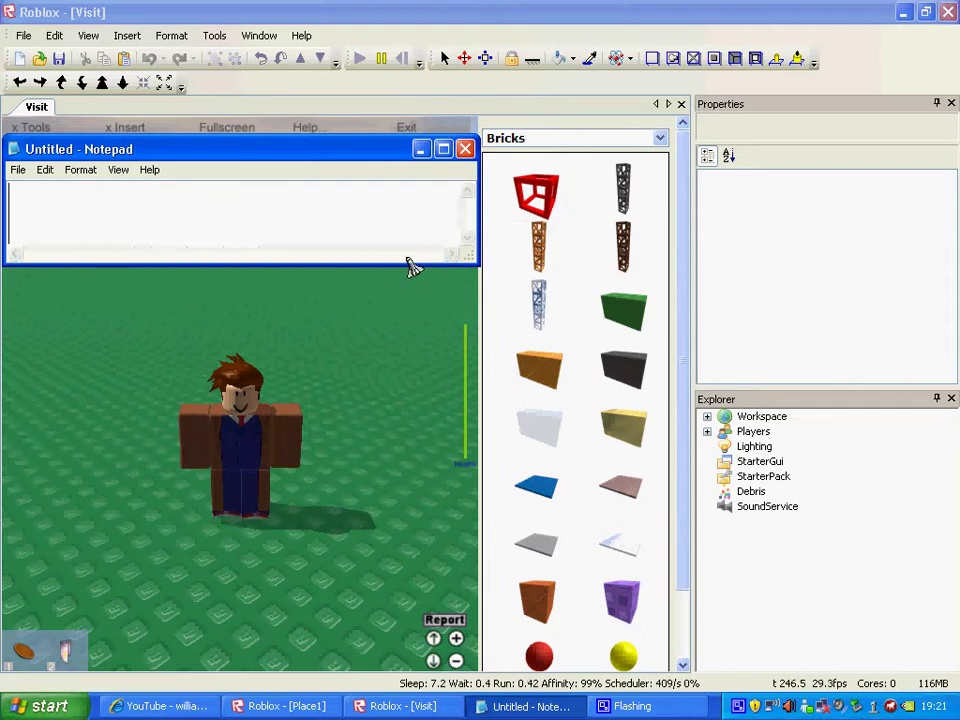
Step: Switch to Roblox, open the Insert Object dialog and browse further through its list of object types
{"action": "left_click", "coordinate": [127, 40]}
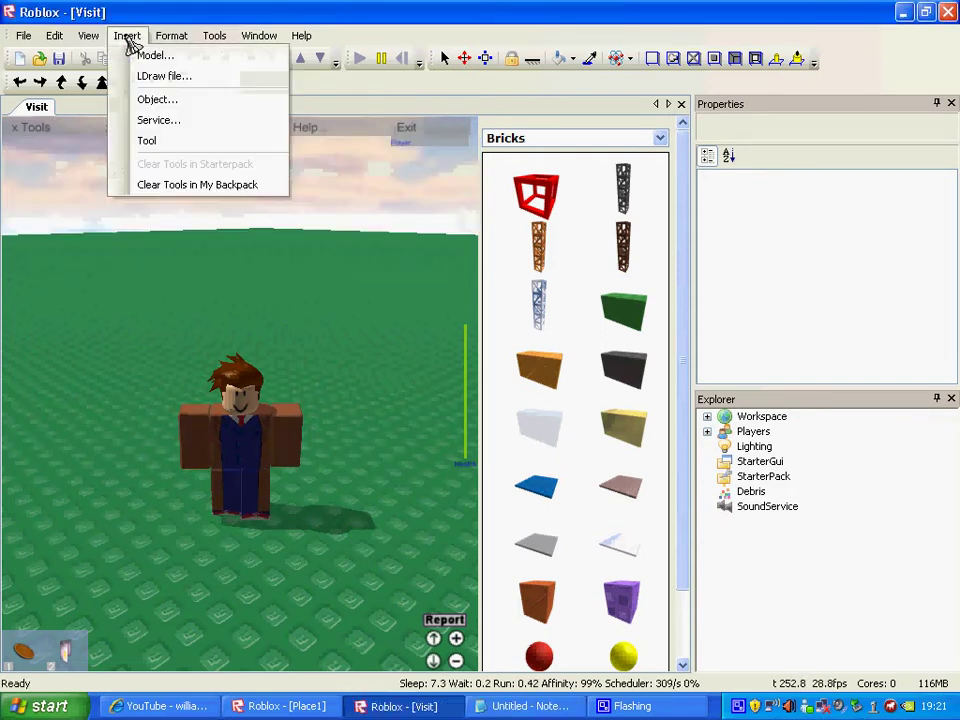
{"action": "left_click", "coordinate": [166, 101]}
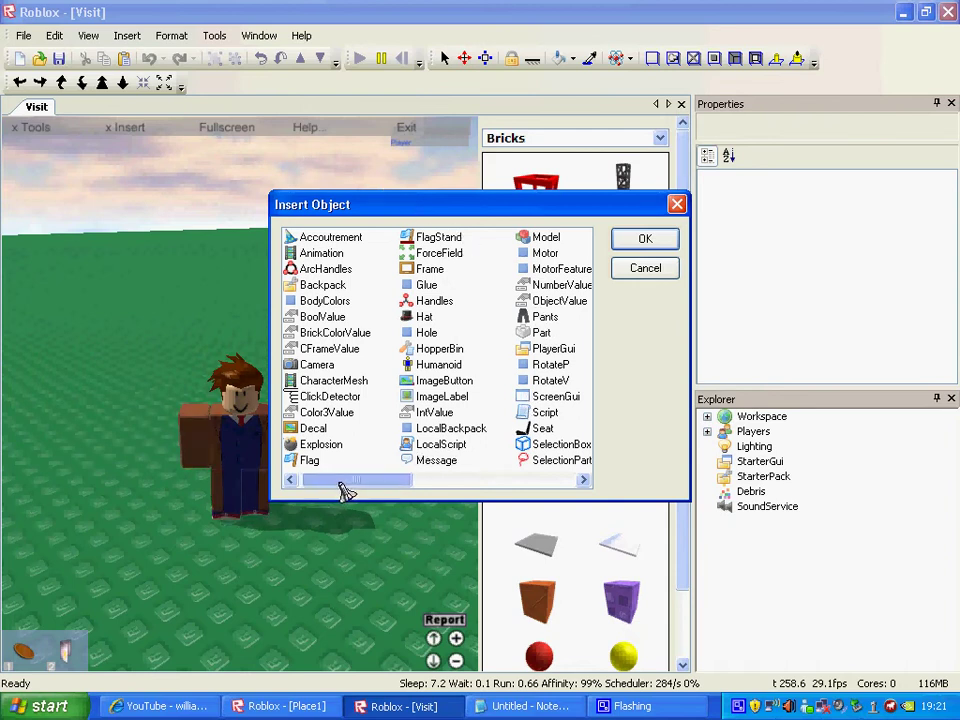
{"action": "left_click_drag", "start_coordinate": [338, 491], "coordinate": [373, 492]}
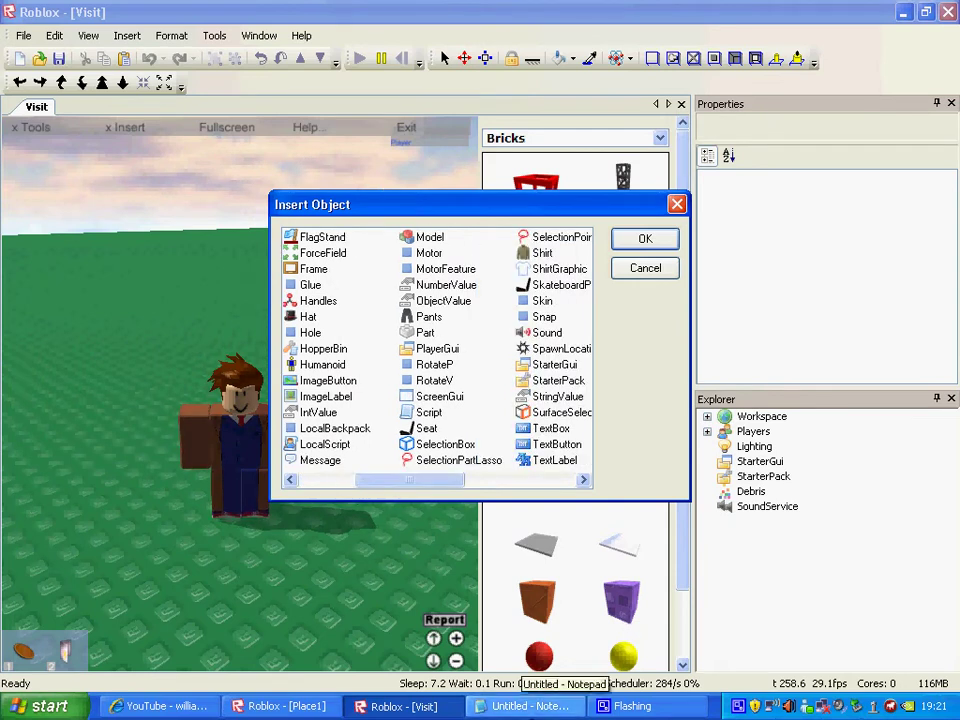
Step: Switch to Notepad and write "then click object and scroll" in the empty note
{"action": "left_click", "coordinate": [520, 706]}
{"action": "type", "text": "then "}
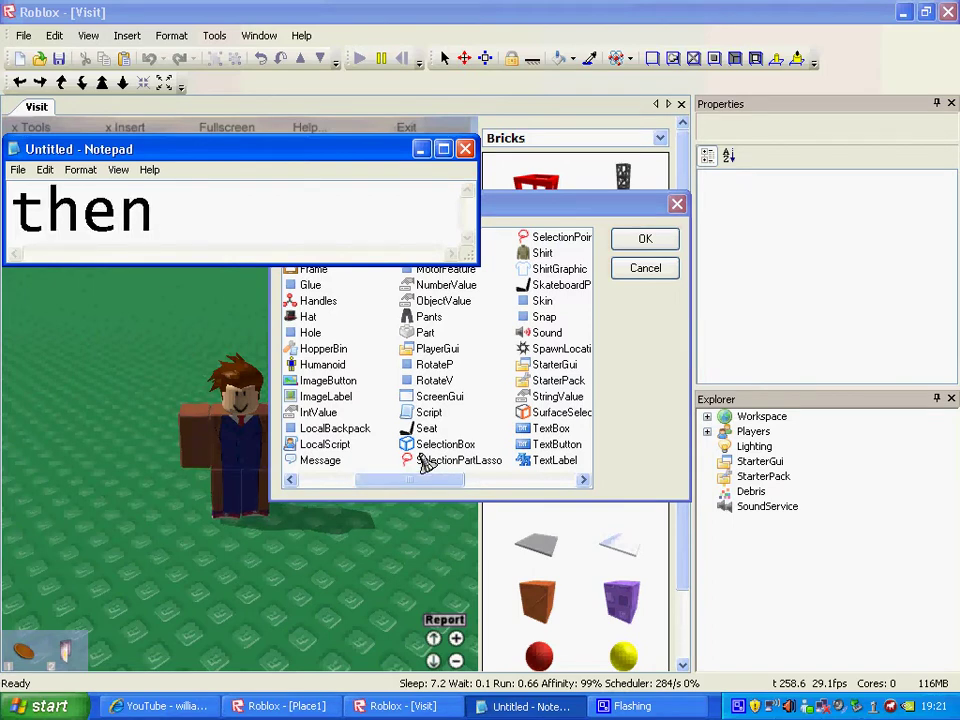
{"action": "type", "text": "scro"}
{"action": "key", "text": "BackSpace"}
{"action": "key", "text": "BackSpace"}
{"action": "key", "text": "BackSpace"}
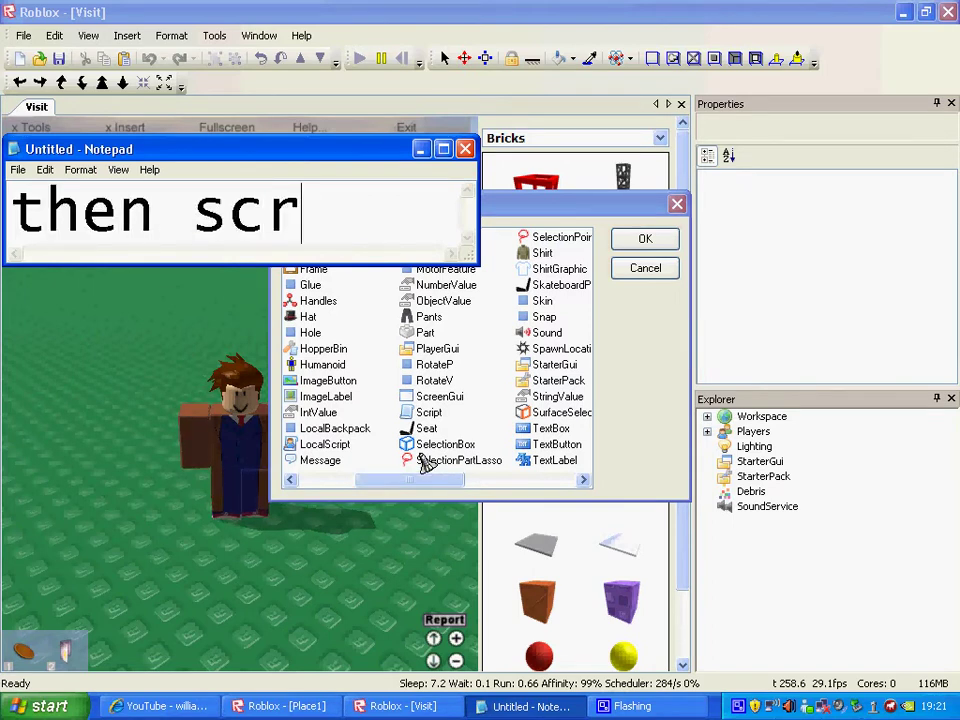
{"action": "type", "text": "cli"}
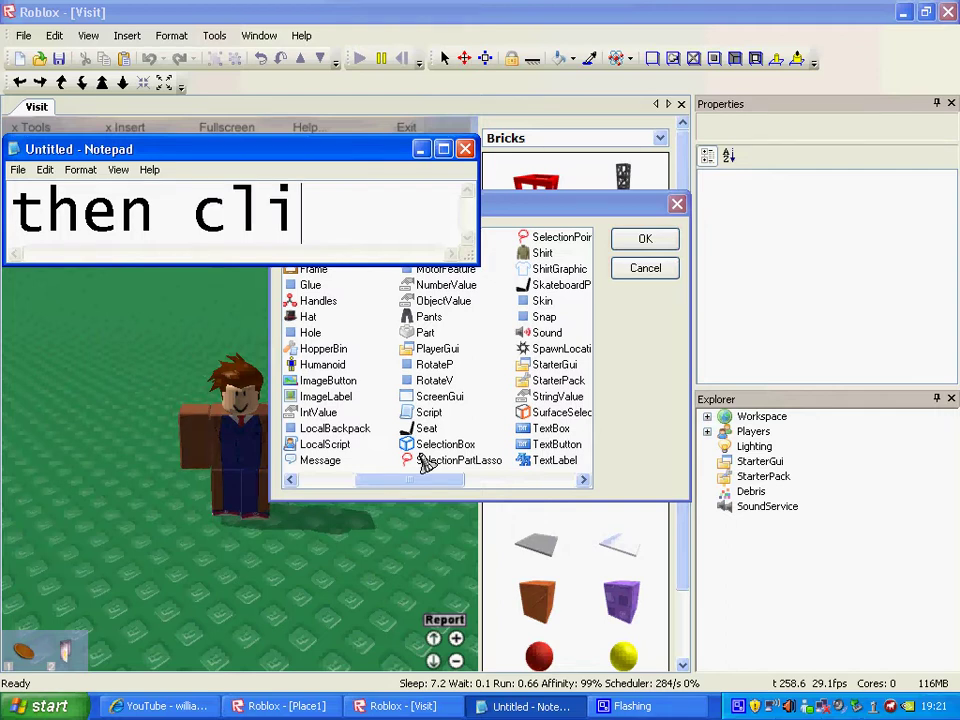
{"action": "type", "text": "ck obj"}
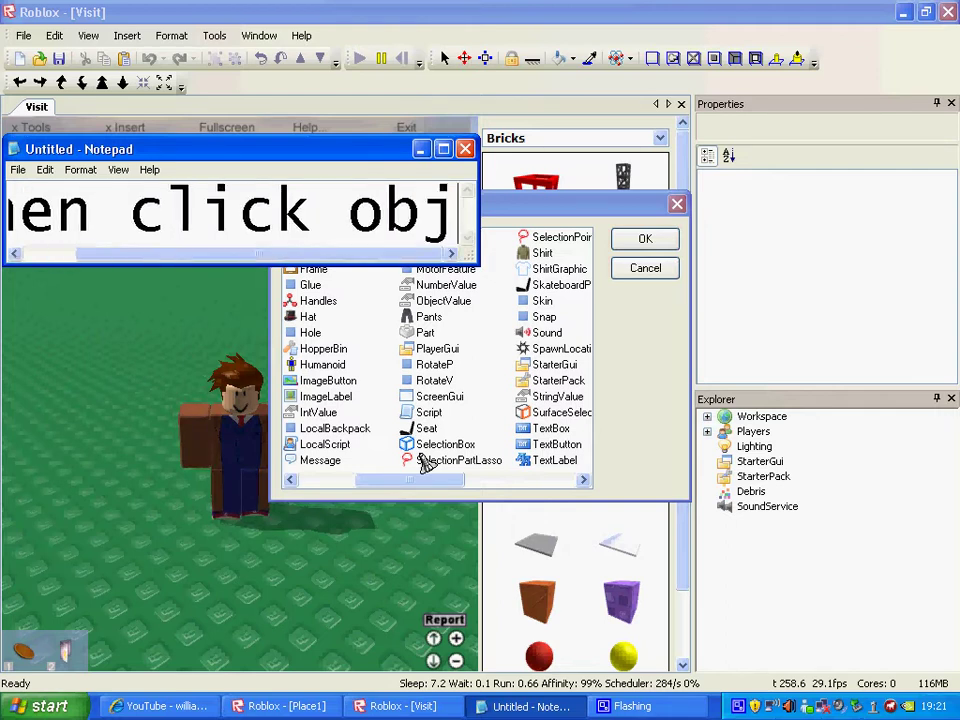
{"action": "type", "text": "ect a"}
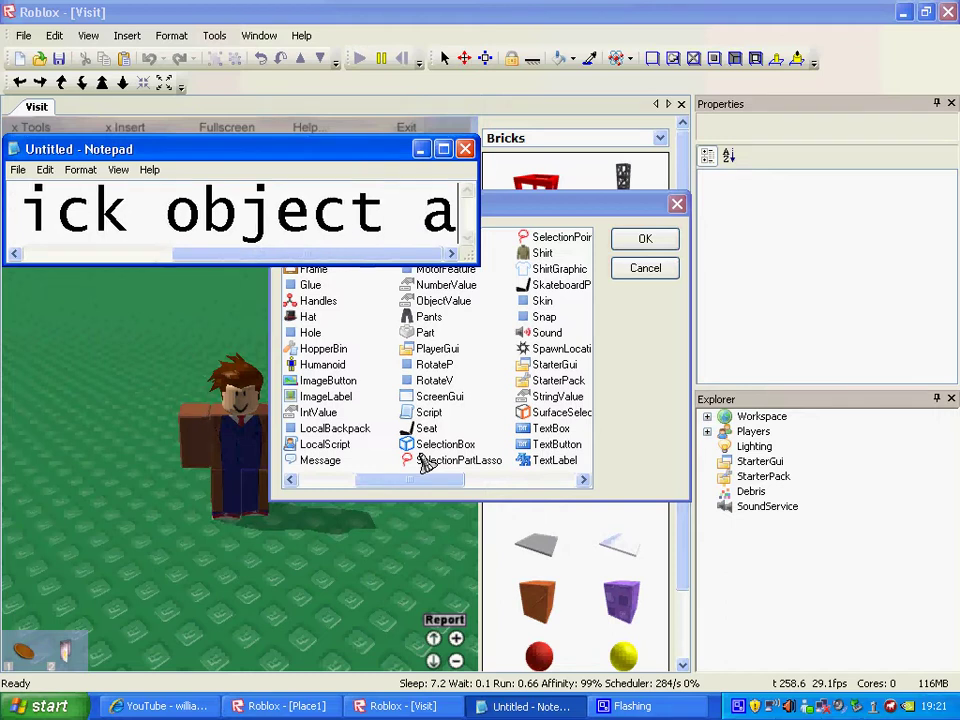
{"action": "type", "text": "nd scr"}
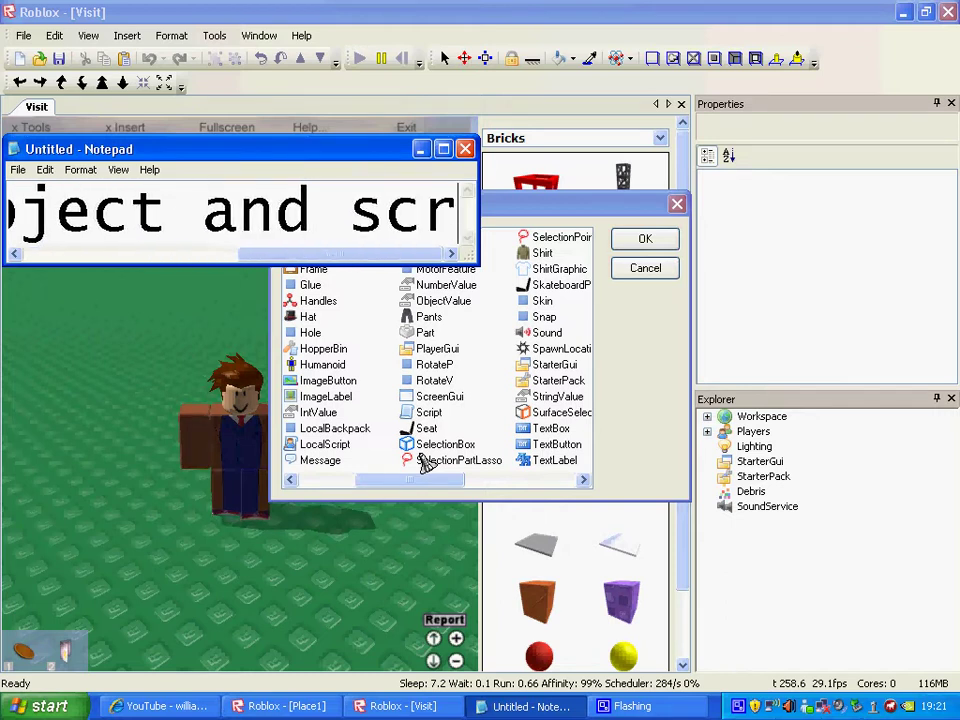
{"action": "type", "text": "ol l"}
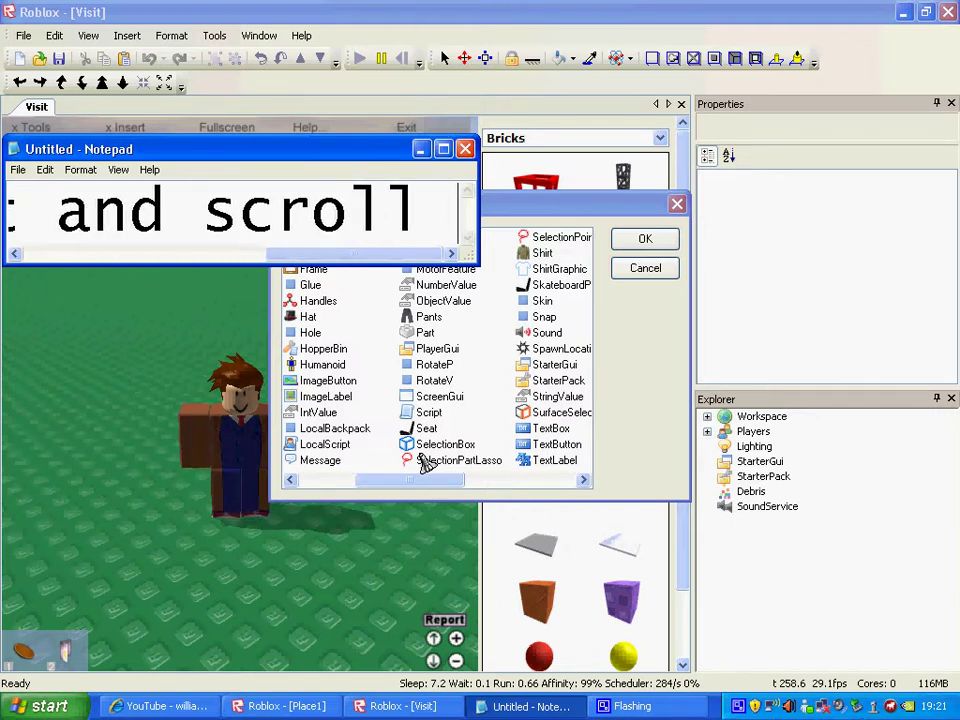
Step: Continue the note with "to the side untill you see a spaner which says tool"
{"action": "type", "text": " to the si"}
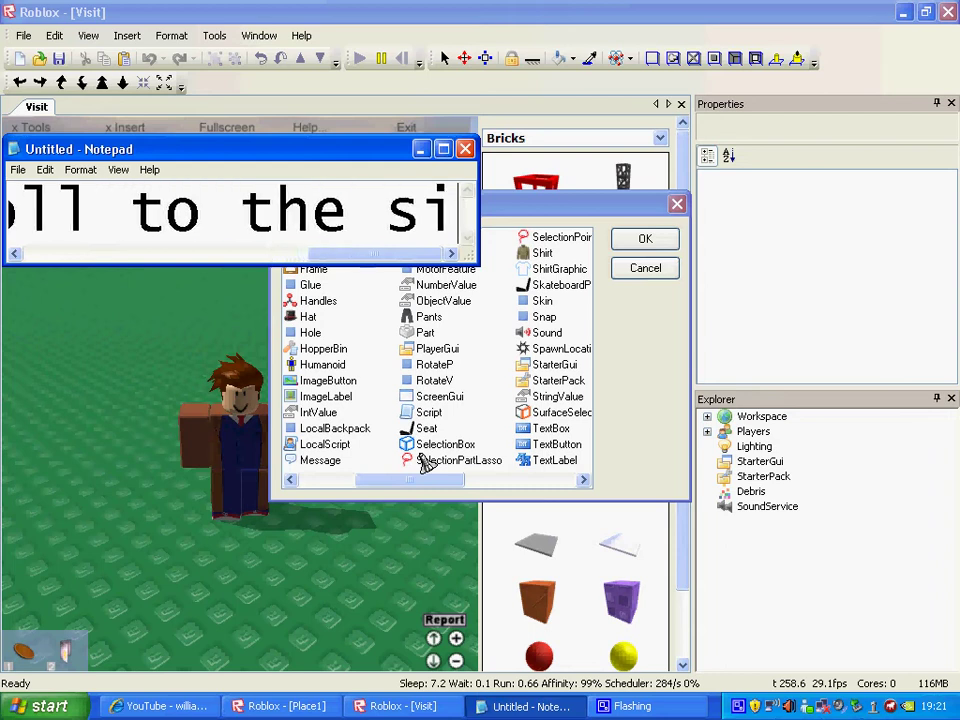
{"action": "type", "text": "de unt"}
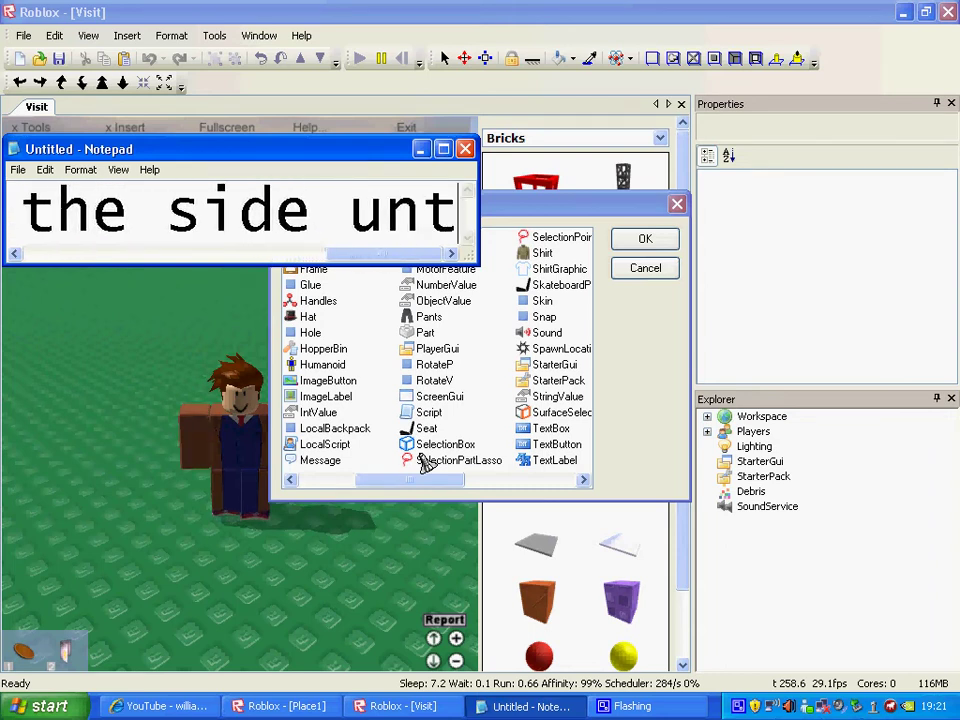
{"action": "type", "text": "ill you see a"}
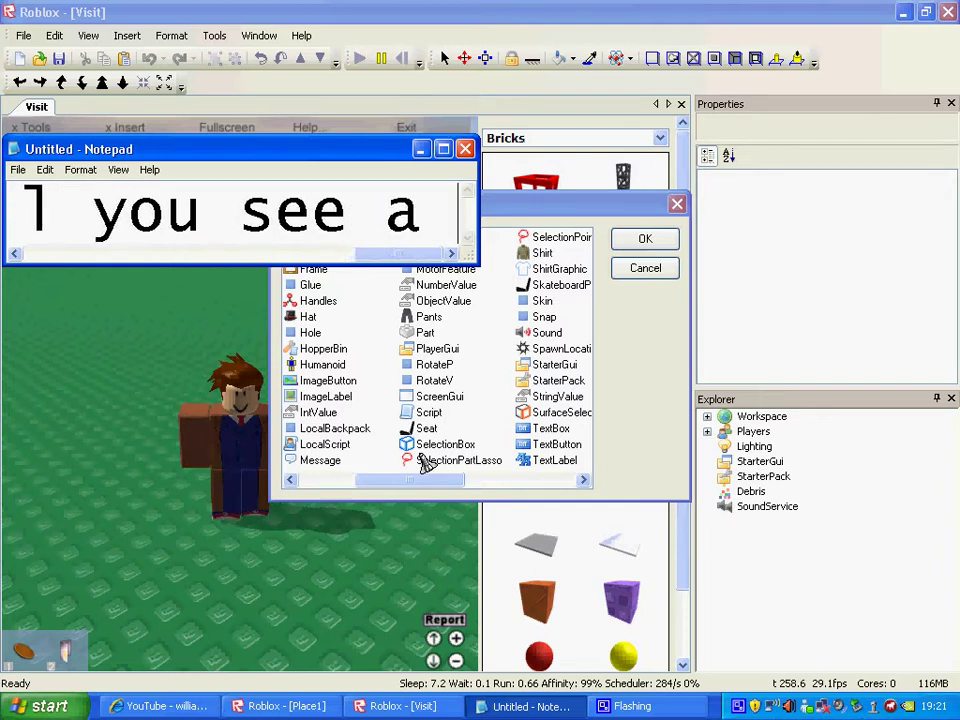
{"action": "type", "text": " spanr"}
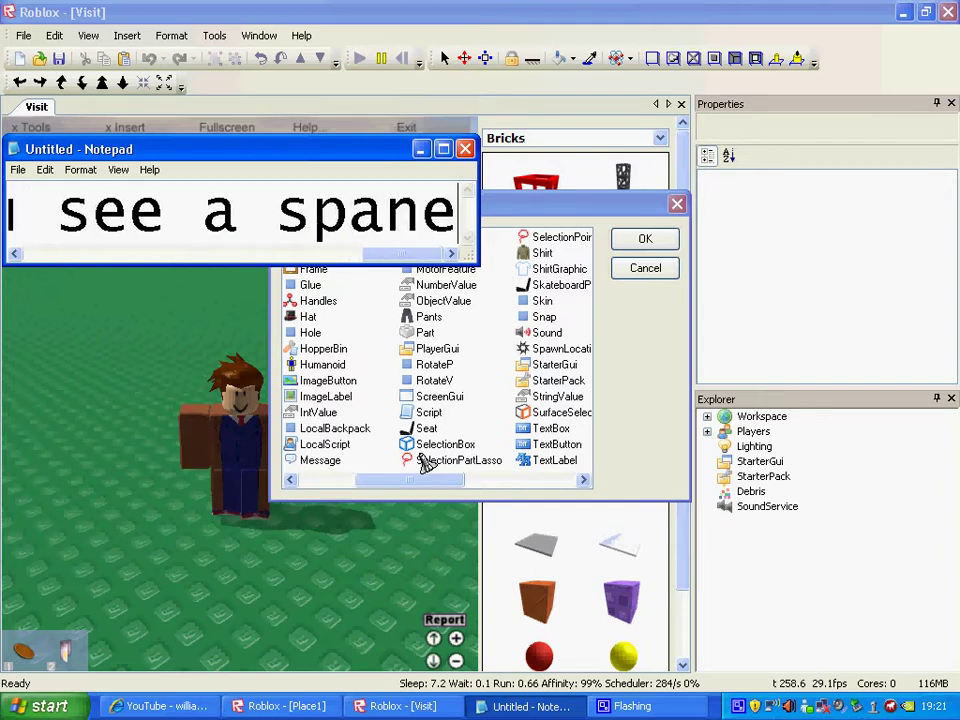
{"action": "type", "text": "r which"}
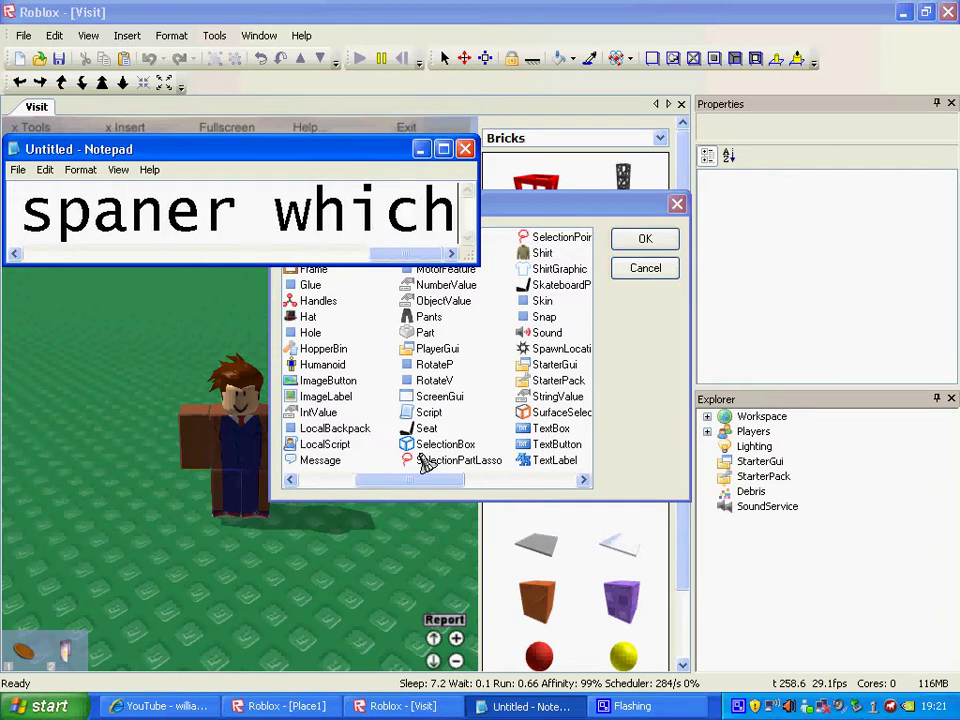
{"action": "type", "text": " says toolo"}
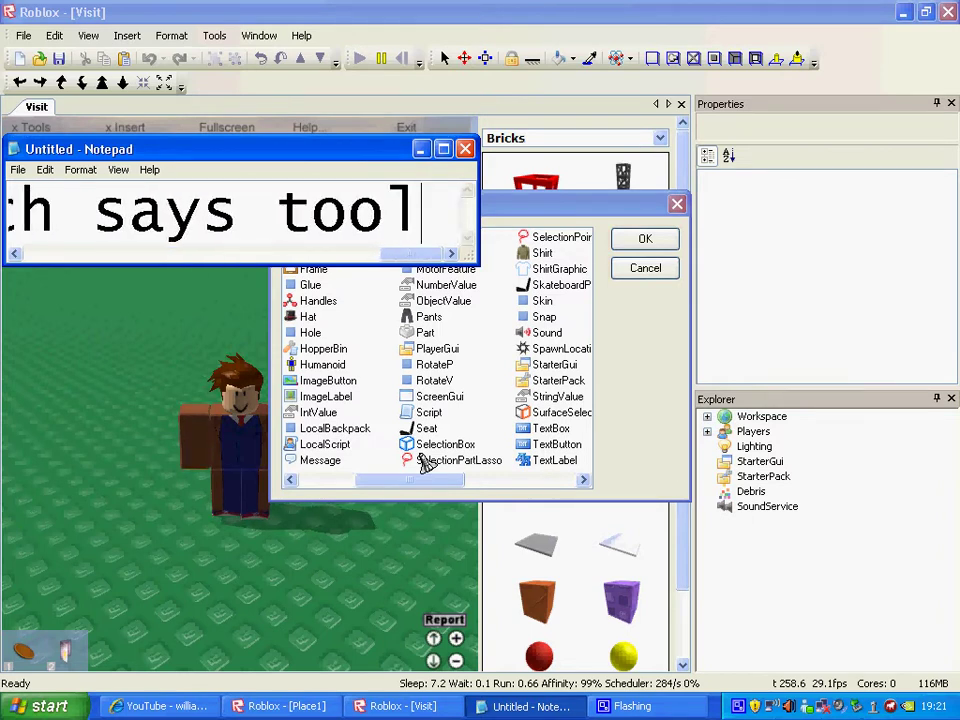
Step: Erase the whole instruction about finding the tool entry, leaving the note empty
{"action": "key", "text": "BackSpace"}
{"action": "key", "text": "BackSpace"}
{"action": "key", "text": "BackSpace"}
{"action": "key", "text": "BackSpace"}
{"action": "key", "text": "BackSpace"}
{"action": "key", "text": "BackSpace"}
{"action": "key", "text": "BackSpace"}
{"action": "key", "text": "BackSpace"}
{"action": "key", "text": "BackSpace"}
{"action": "key", "text": "BackSpace"}
{"action": "type", "text": "unroll"}
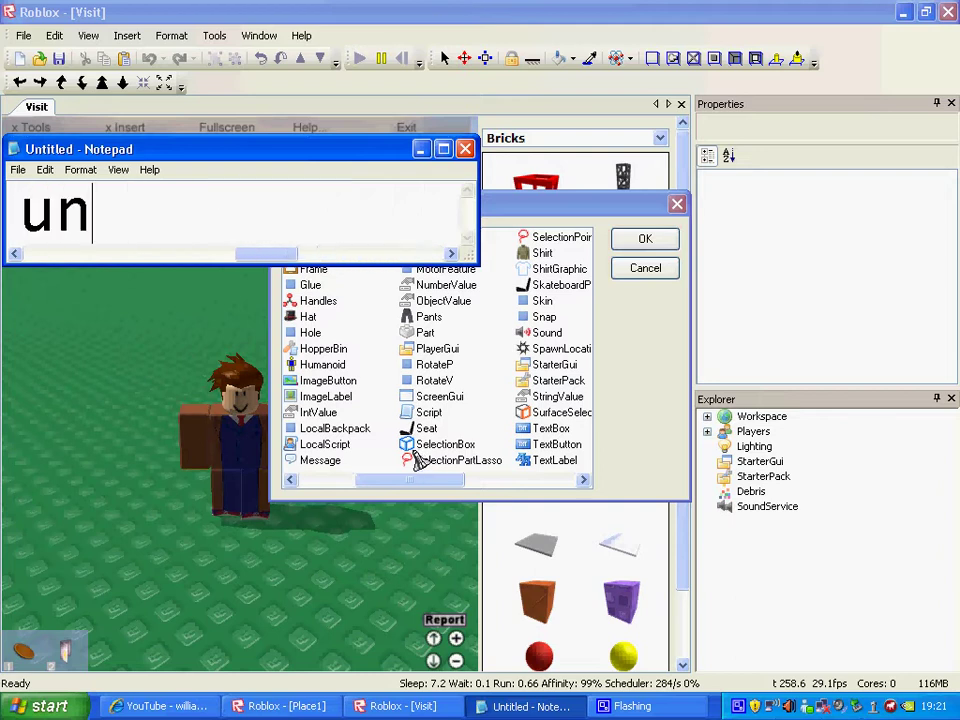
{"action": "key", "text": "BackSpace"}
{"action": "key", "text": "BackSpace"}
{"action": "key", "text": "BackSpace"}
{"action": "key", "text": "BackSpace"}
{"action": "key", "text": "BackSpace"}
{"action": "key", "text": "BackSpace"}
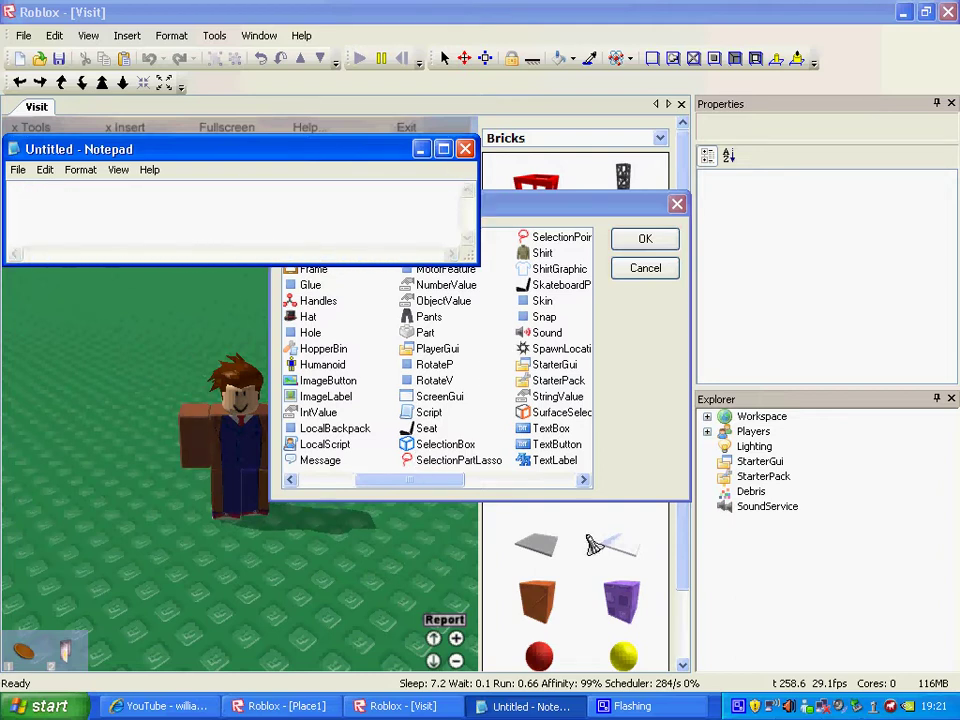
Step: Return to the Insert Object dialog in Roblox and insert a Tool object into the Workspace
{"action": "left_click", "coordinate": [449, 481]}
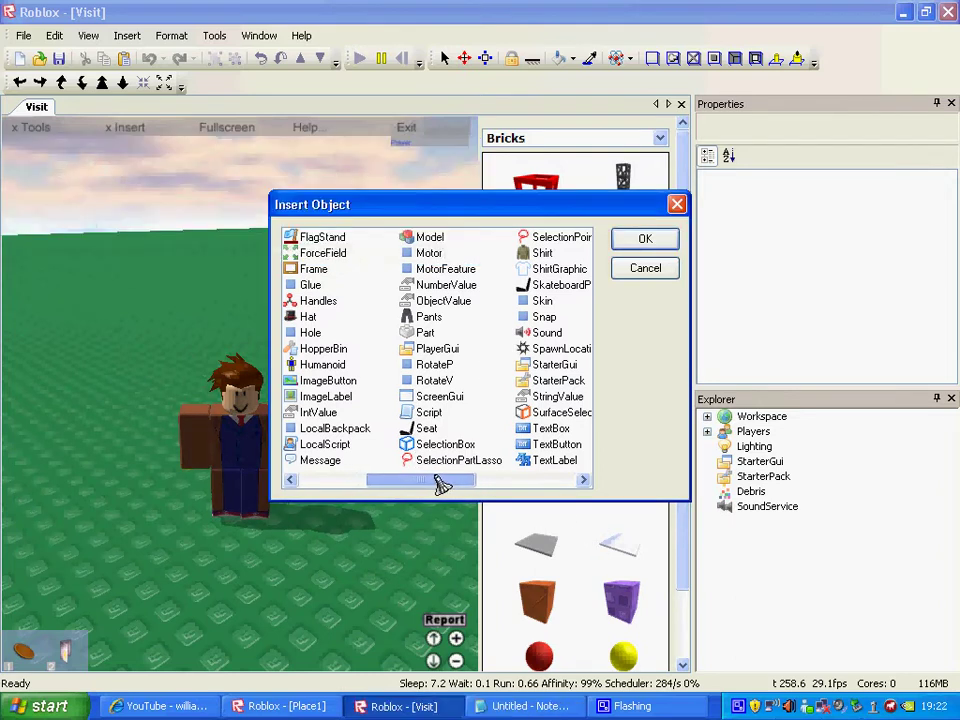
{"action": "left_click_drag", "start_coordinate": [449, 481], "coordinate": [478, 466]}
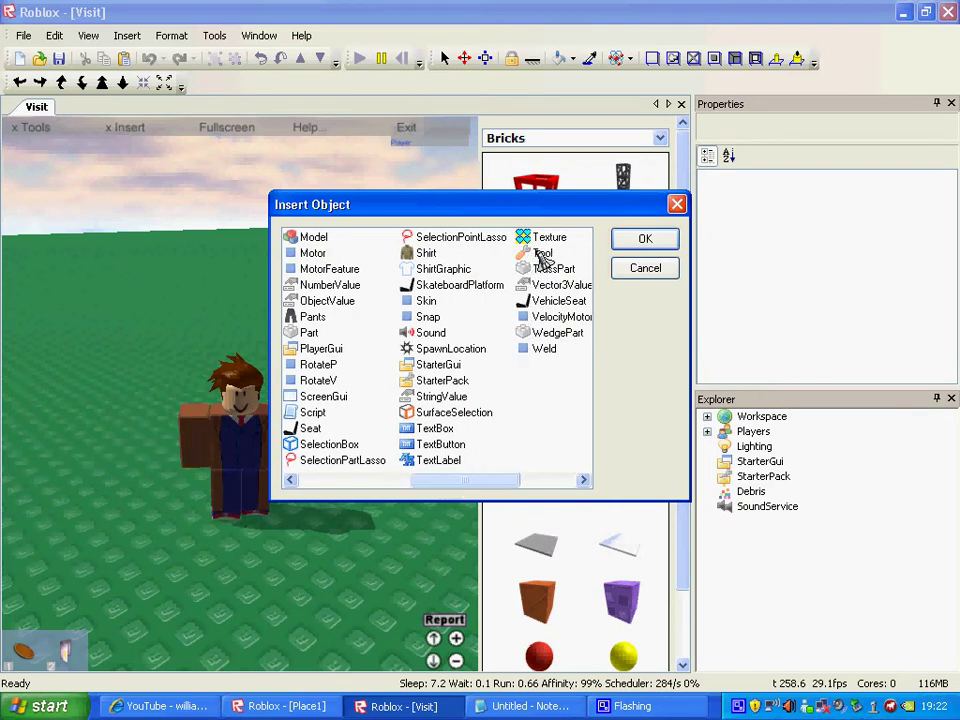
{"action": "left_click", "coordinate": [646, 240]}
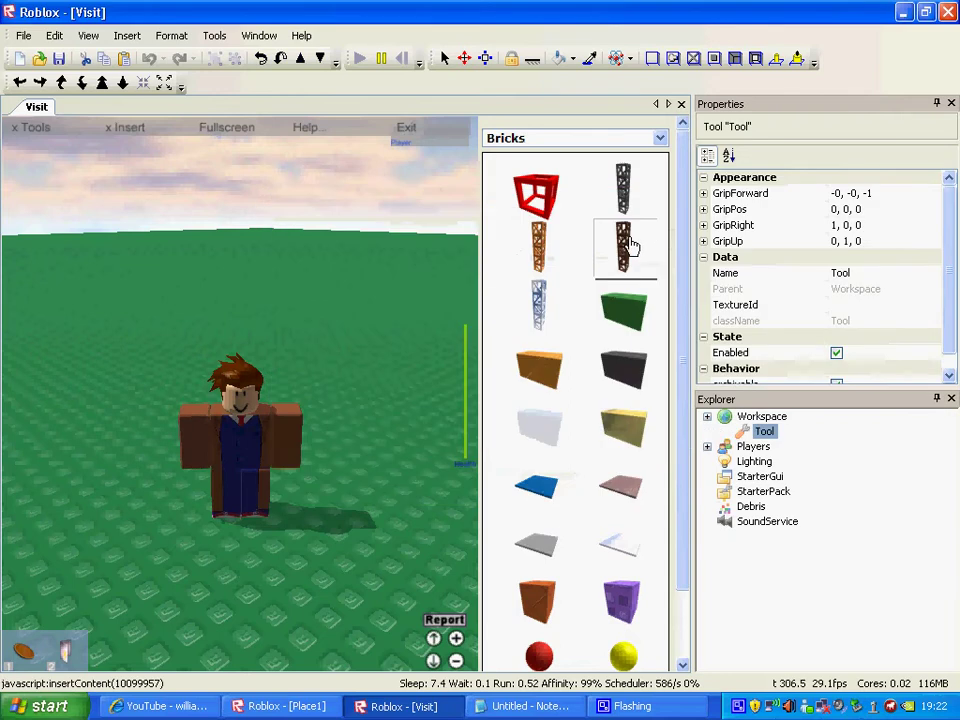
Step: Switch to Notepad, write "Now Get Your Brick" in the note and clear it again
{"action": "left_click", "coordinate": [522, 706]}
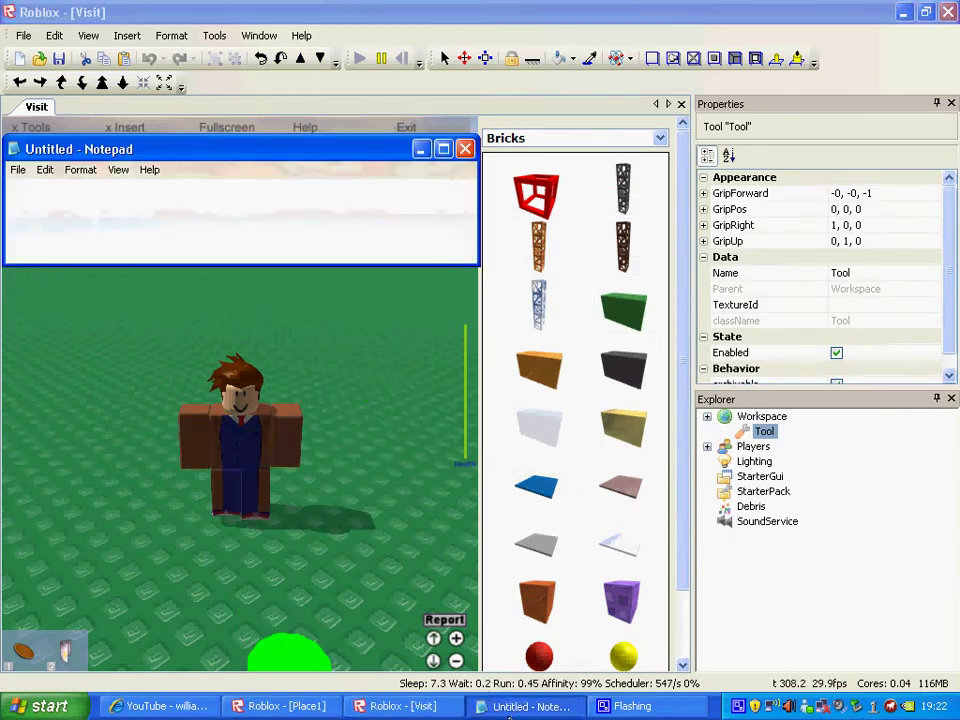
{"action": "type", "text": "Now"}
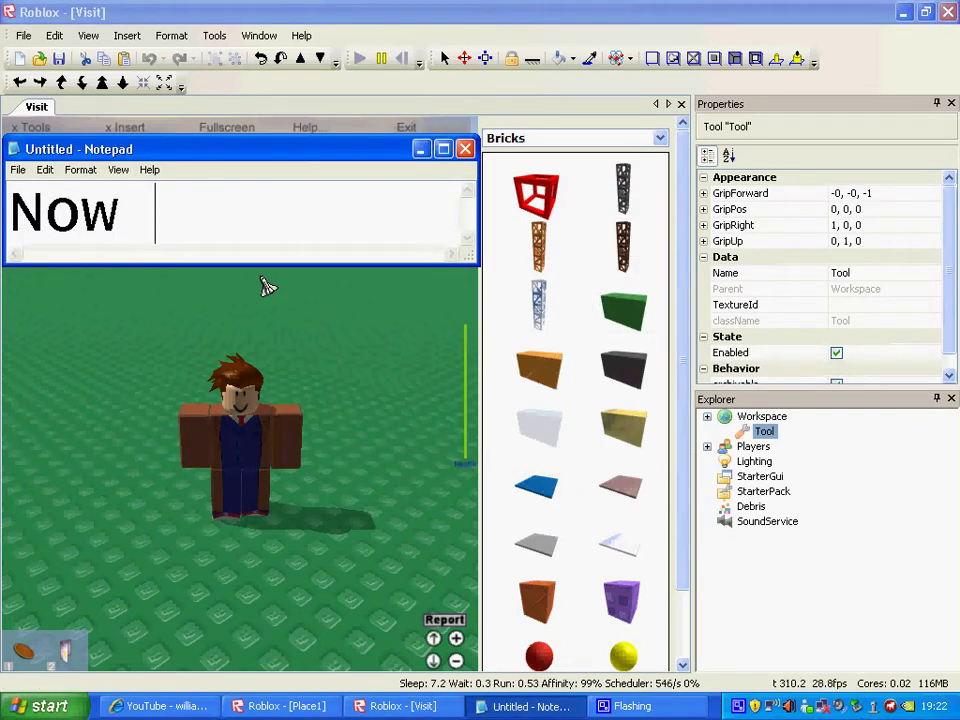
{"action": "type", "text": " Get Y"}
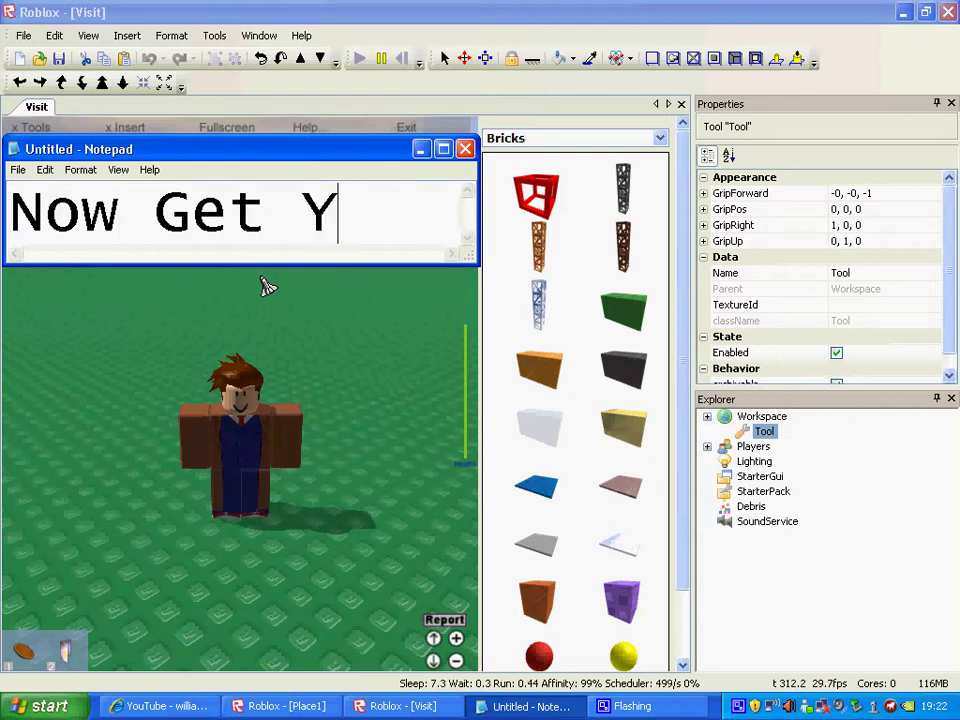
{"action": "type", "text": "our Brick"}
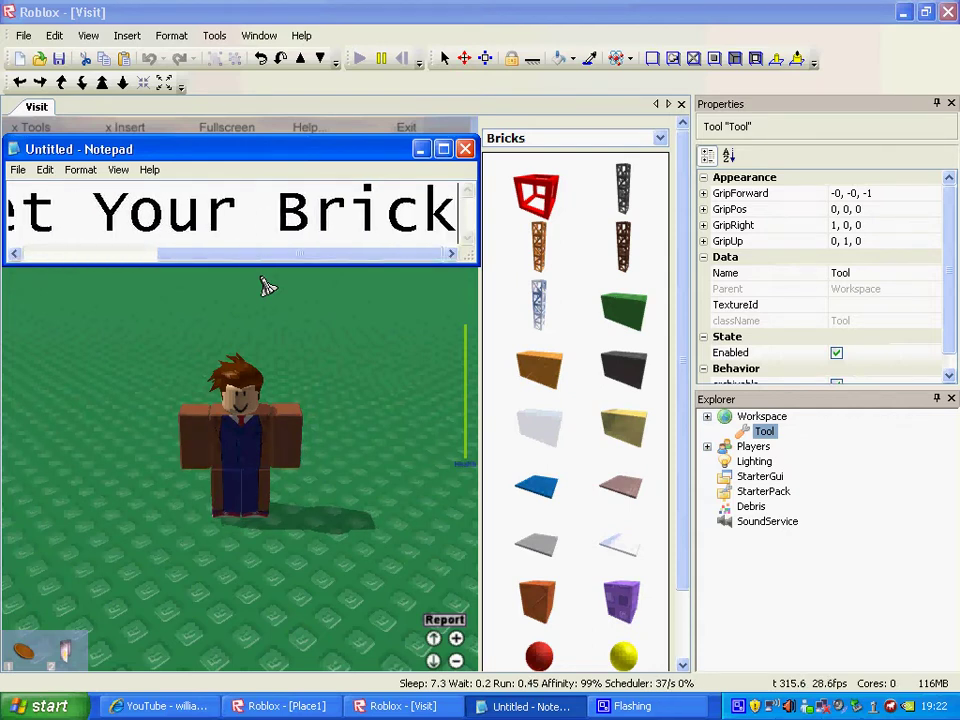
{"action": "key", "text": "Return"}
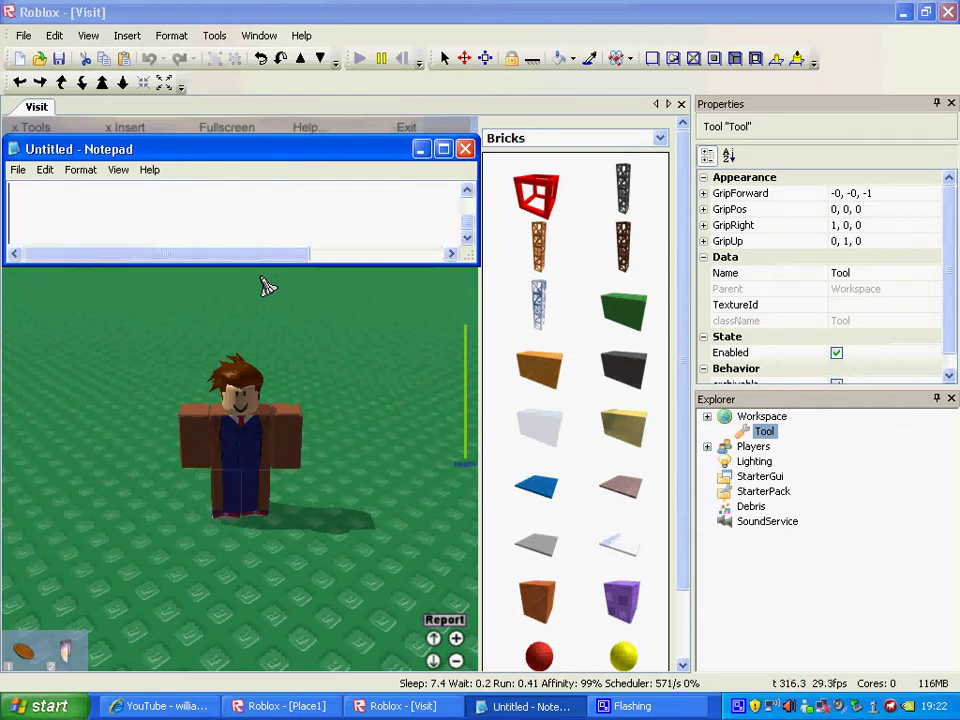
{"action": "key", "text": "BackSpace"}
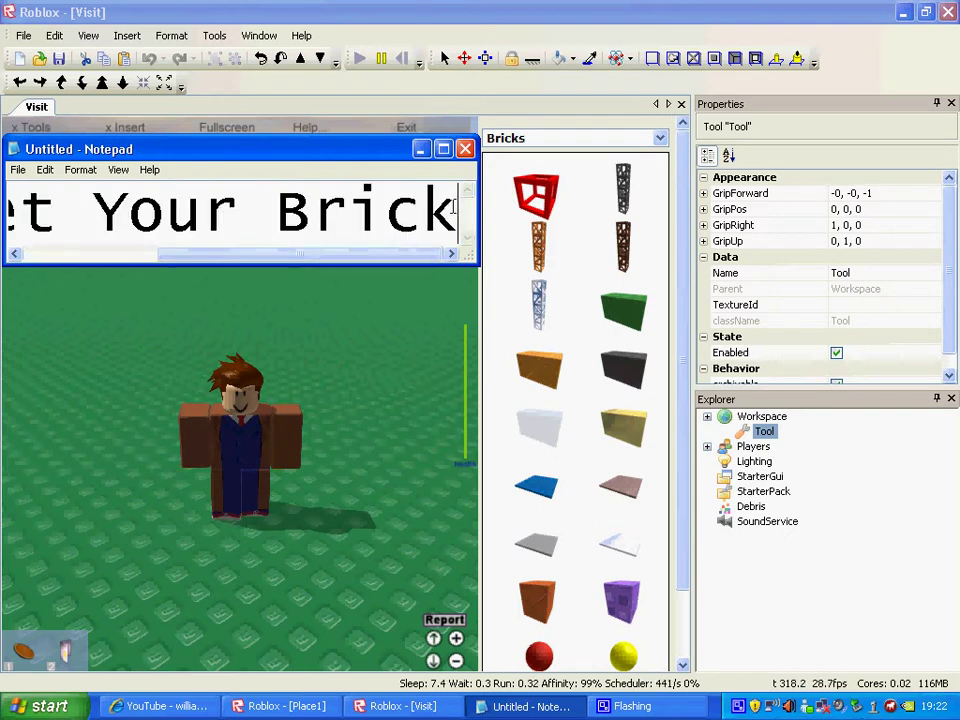
{"action": "left_click_drag", "start_coordinate": [457, 212], "coordinate": [10, 212]}
{"action": "key", "text": "BackSpace"}
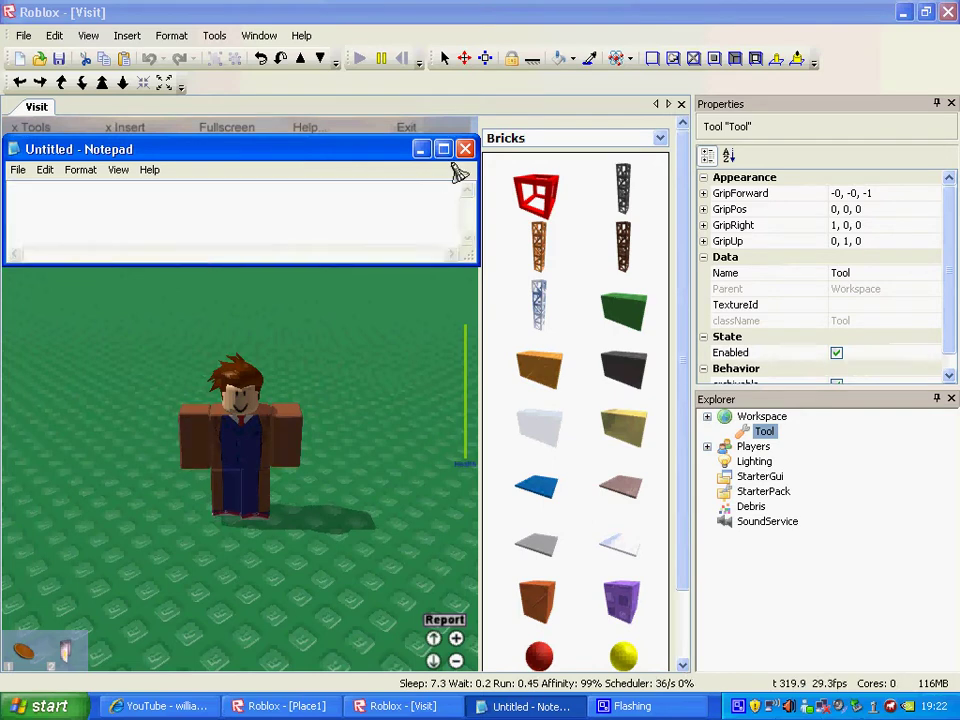
Step: Insert the green brick from the Bricks set near the character in Roblox and resize it into a thin upright pillar
{"action": "left_click", "coordinate": [624, 310]}
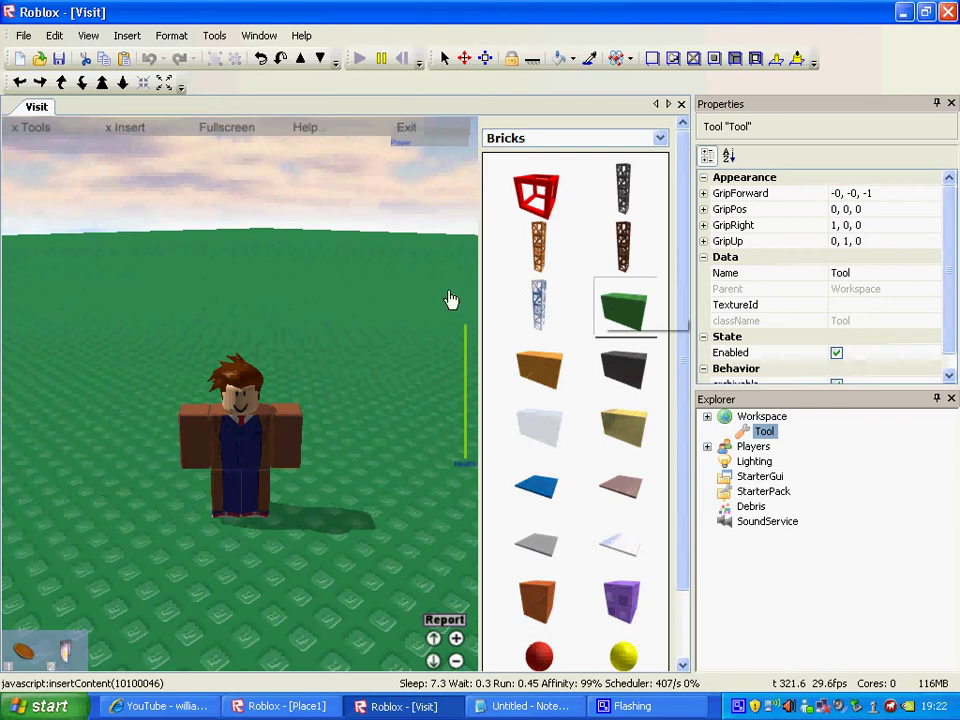
{"action": "left_click", "coordinate": [360, 317]}
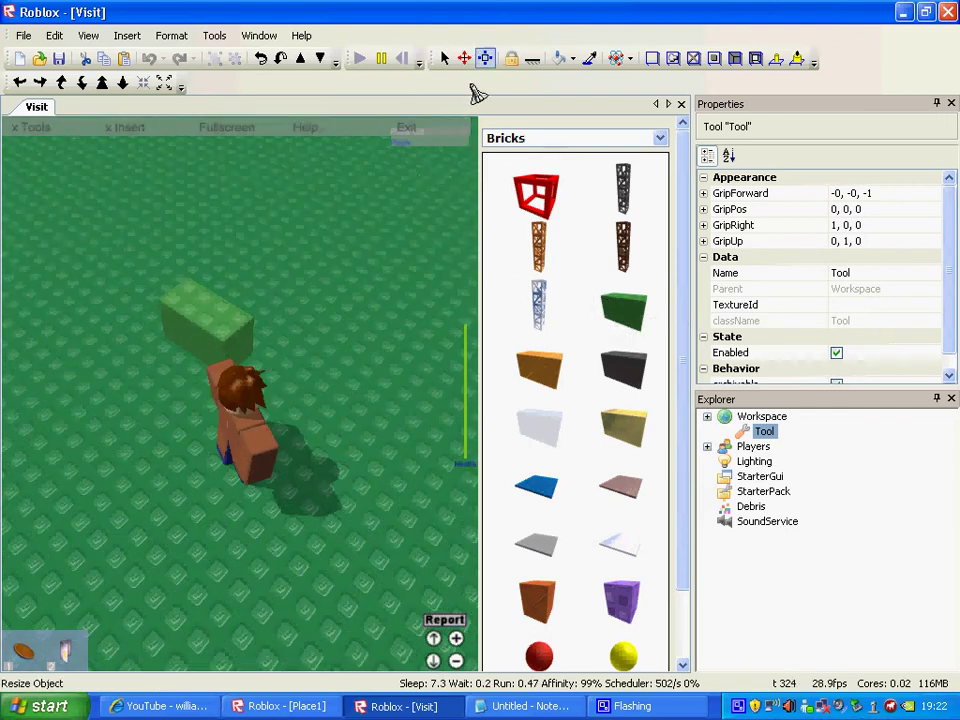
{"action": "left_click", "coordinate": [485, 58]}
{"action": "left_click_drag", "start_coordinate": [184, 354], "coordinate": [178, 472]}
{"action": "left_click", "coordinate": [178, 472]}
{"action": "left_click_drag", "start_coordinate": [180, 528], "coordinate": [156, 499]}
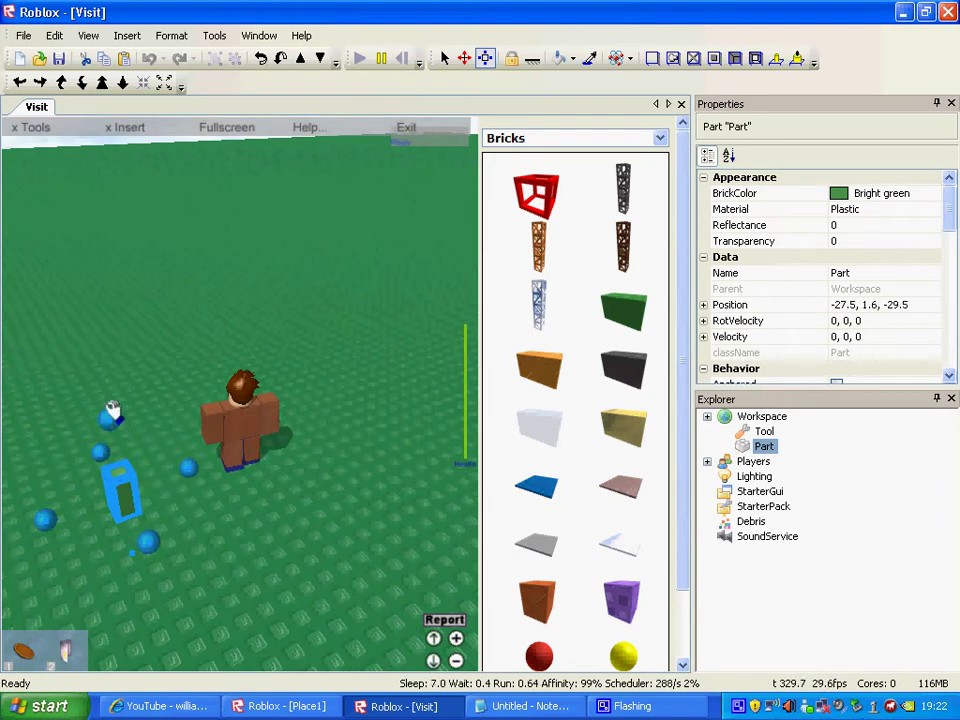
{"action": "left_click", "coordinate": [242, 321]}
{"action": "right_click_drag", "start_coordinate": [242, 321], "coordinate": [330, 205]}
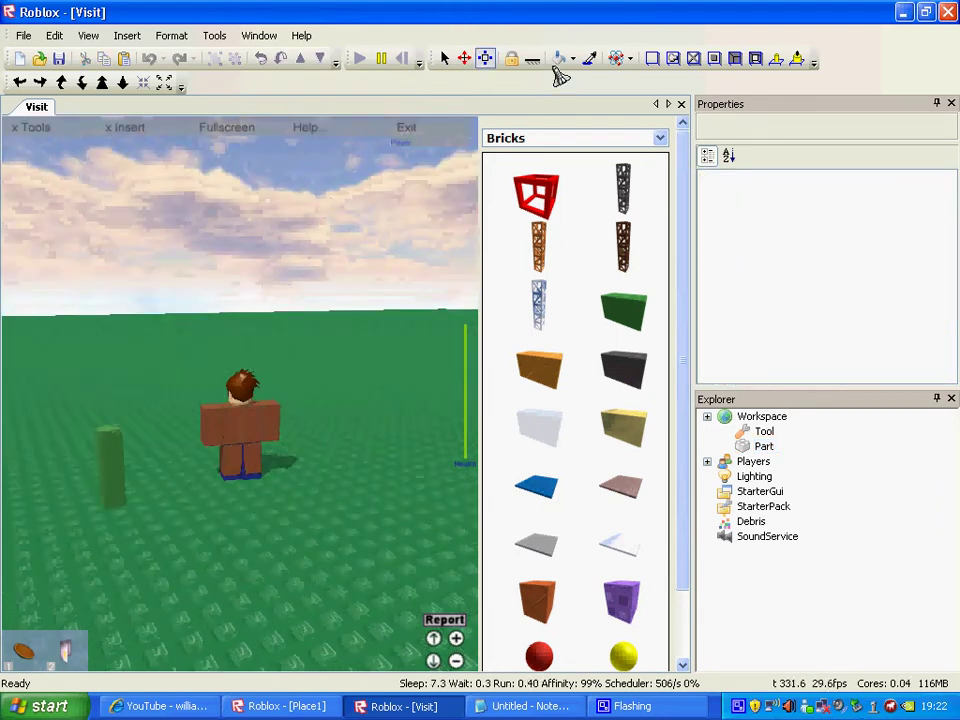
Step: Try to stretch the green pillar further upward with the Resize tool, and deselect it
{"action": "left_click", "coordinate": [120, 440]}
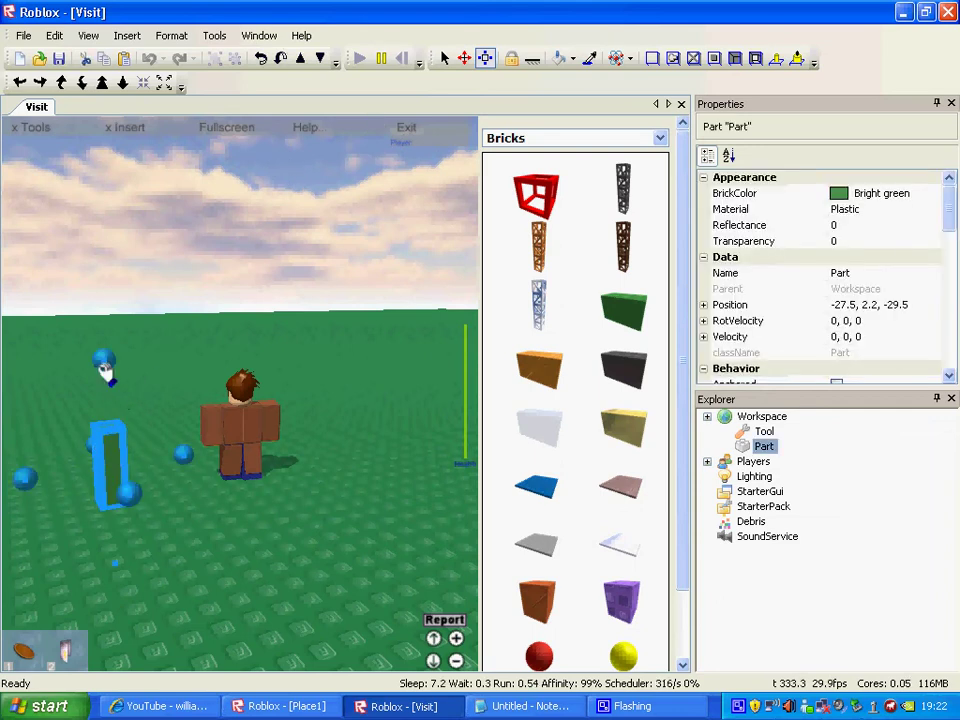
{"action": "left_click_drag", "start_coordinate": [105, 370], "coordinate": [101, 332]}
{"action": "left_click", "coordinate": [161, 375]}
{"action": "right_click_drag", "start_coordinate": [161, 375], "coordinate": [154, 371]}
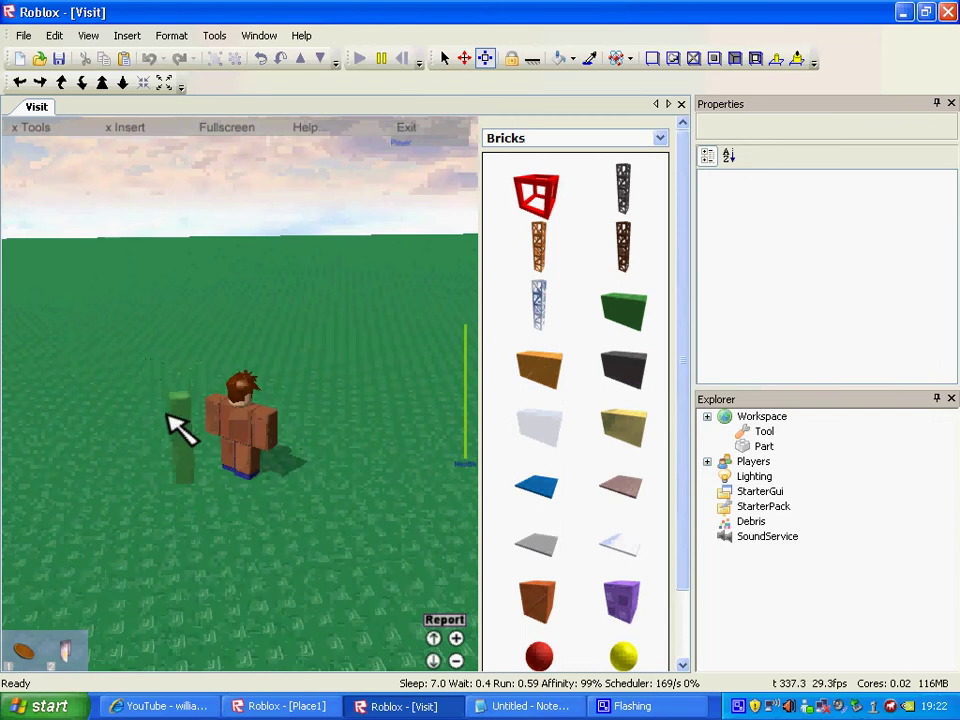
{"action": "left_click", "coordinate": [168, 415]}
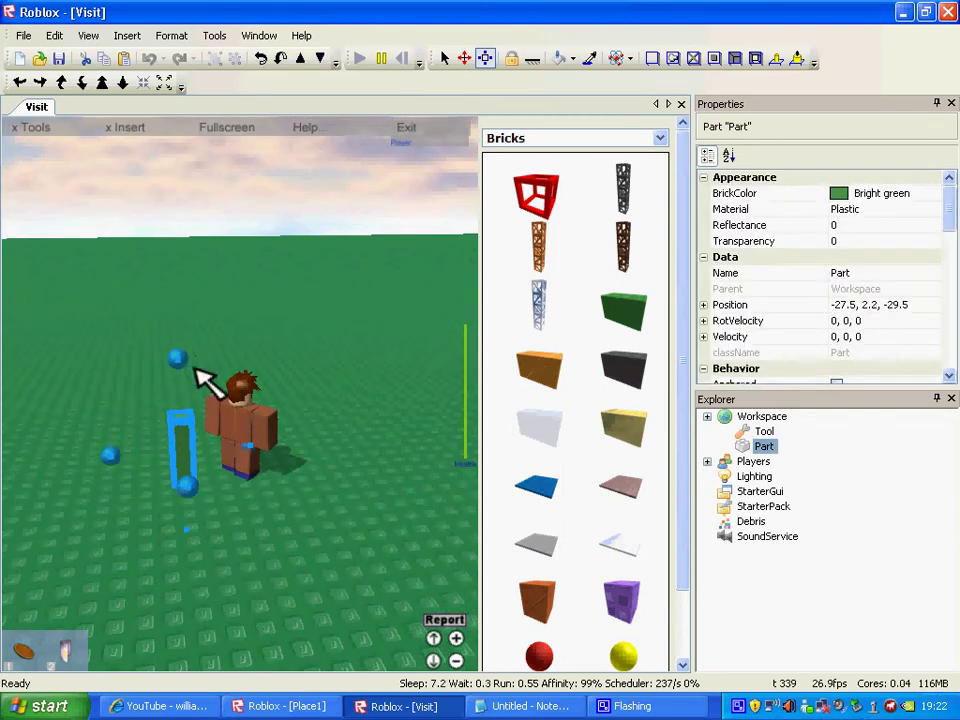
{"action": "left_click", "coordinate": [200, 375]}
Step: Fill the green pillar with bright red
{"action": "left_click", "coordinate": [572, 60]}
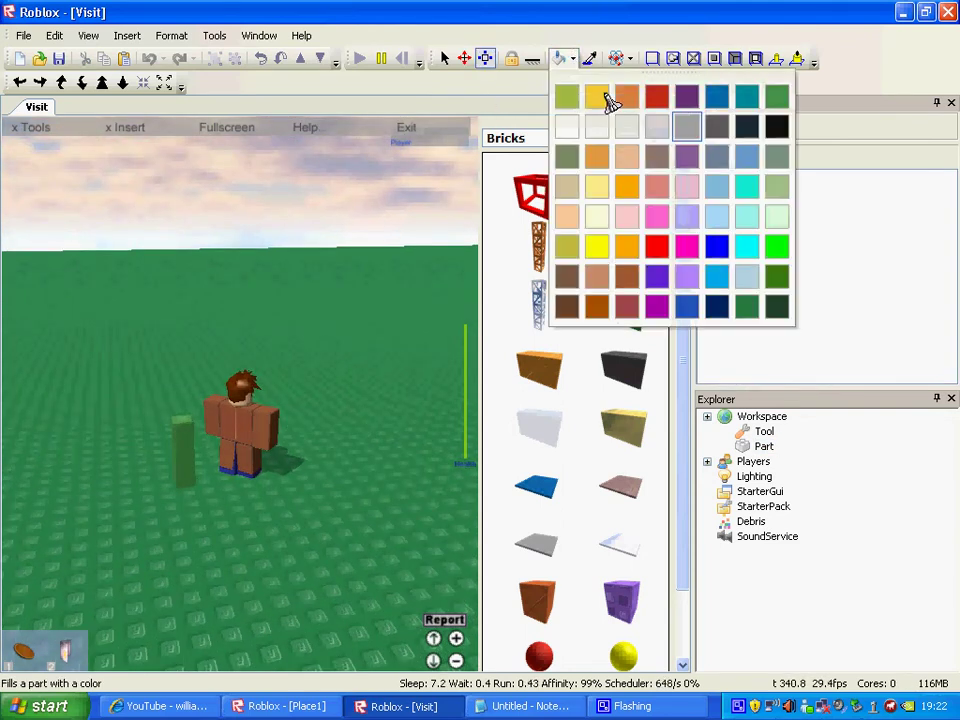
{"action": "left_click", "coordinate": [670, 240]}
{"action": "left_click", "coordinate": [188, 432]}
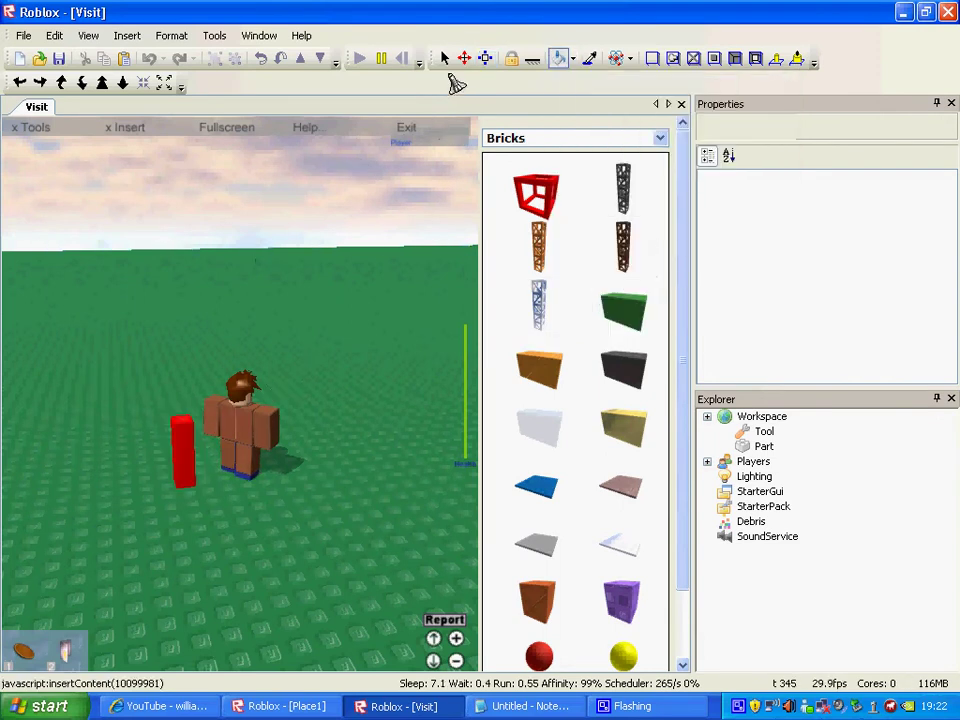
Step: Fill the red pillar beside the character with reddish brown
{"action": "mouse_move", "coordinate": [407, 236]}
{"action": "right_mouse_down"}
{"action": "mouse_move", "coordinate": [332, 326]}
{"action": "mouse_move", "coordinate": [574, 32]}
{"action": "right_mouse_up"}
{"action": "left_click", "coordinate": [576, 58]}
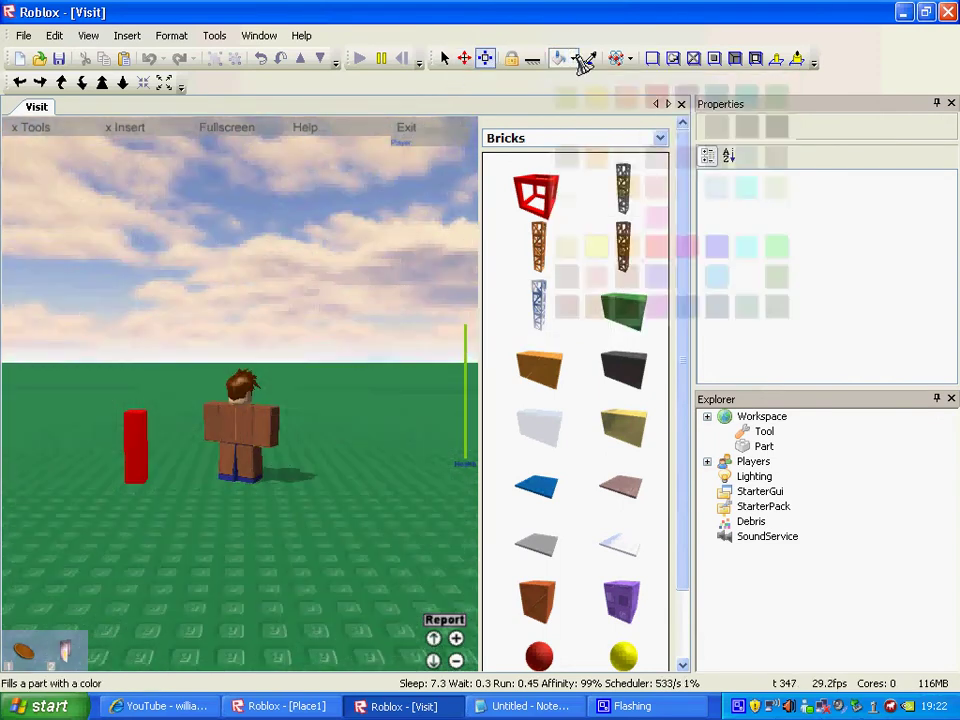
{"action": "left_click", "coordinate": [563, 308]}
{"action": "left_click", "coordinate": [138, 442]}
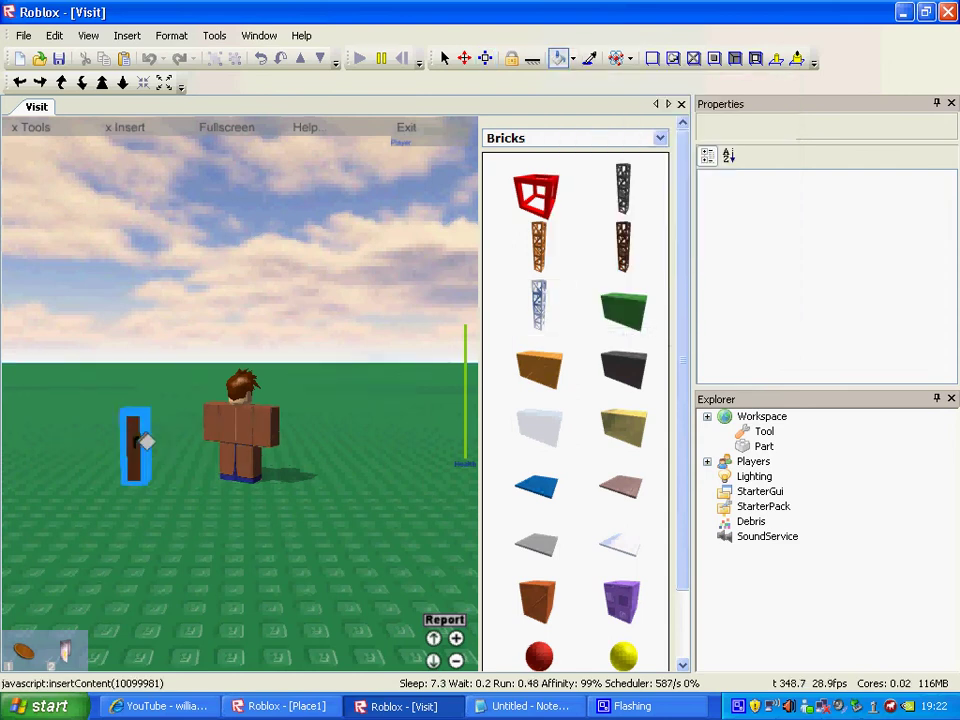
{"action": "left_click", "coordinate": [486, 58]}
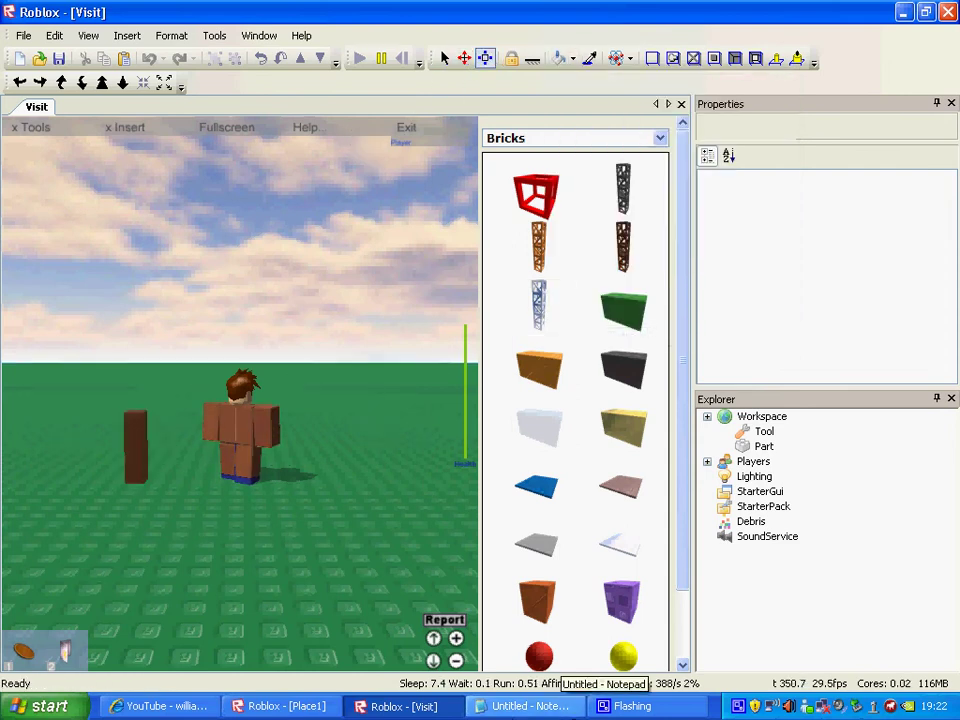
Step: Switch to Notepad and write "Now You Need To Click On The Brick And Change The Name Like This...." in the note
{"action": "left_click", "coordinate": [522, 706]}
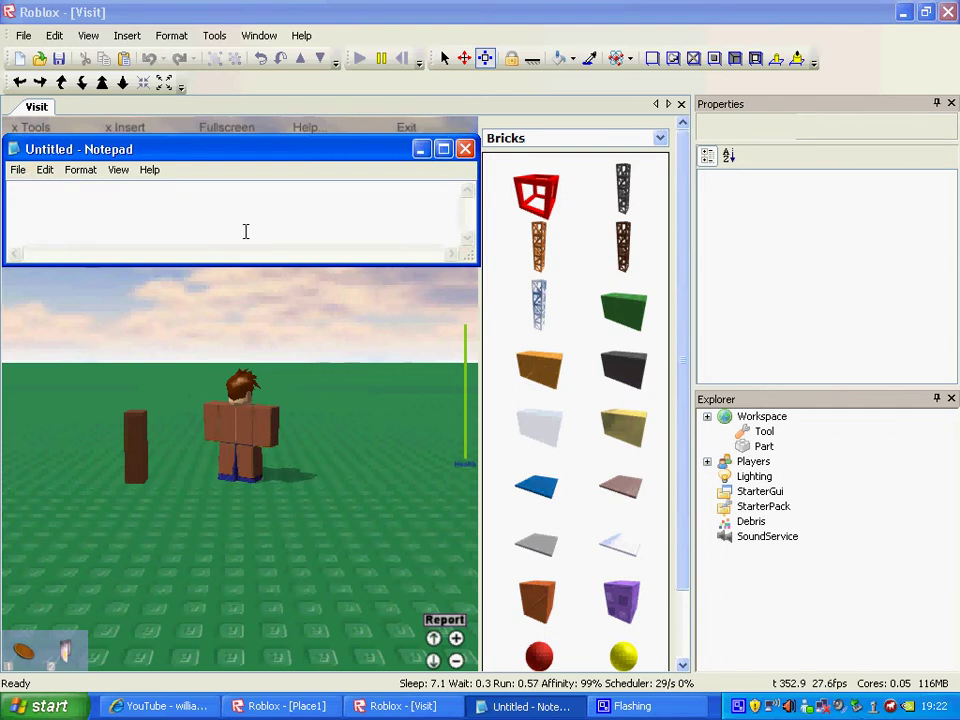
{"action": "type", "text": "Noe"}
{"action": "key", "text": "BackSpace"}
{"action": "key", "text": "BackSpace"}
{"action": "type", "text": "w "}
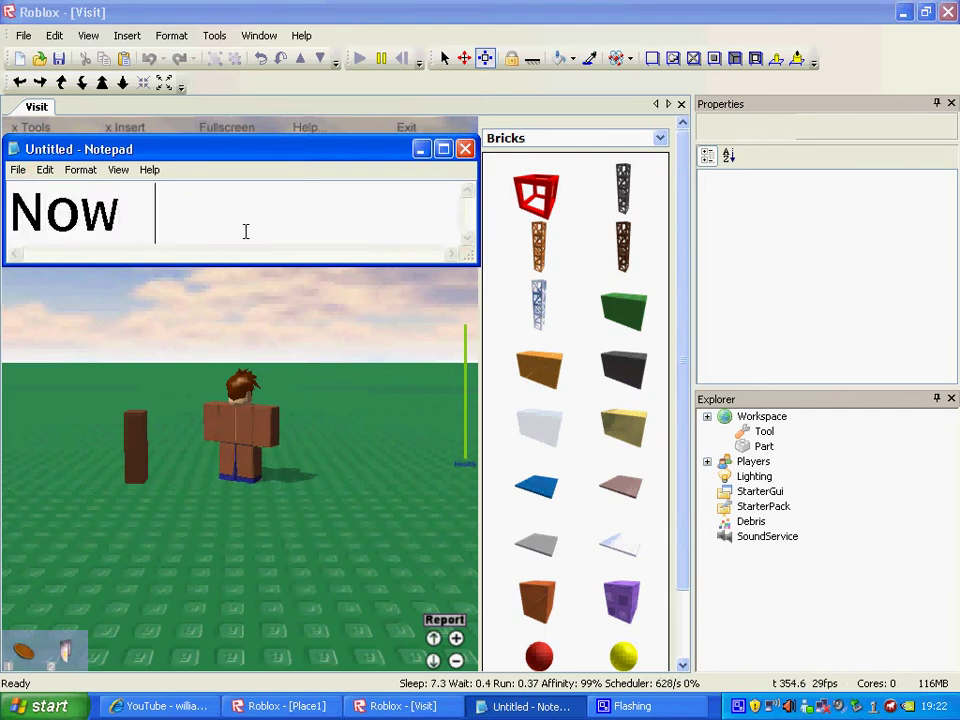
{"action": "type", "text": " You"}
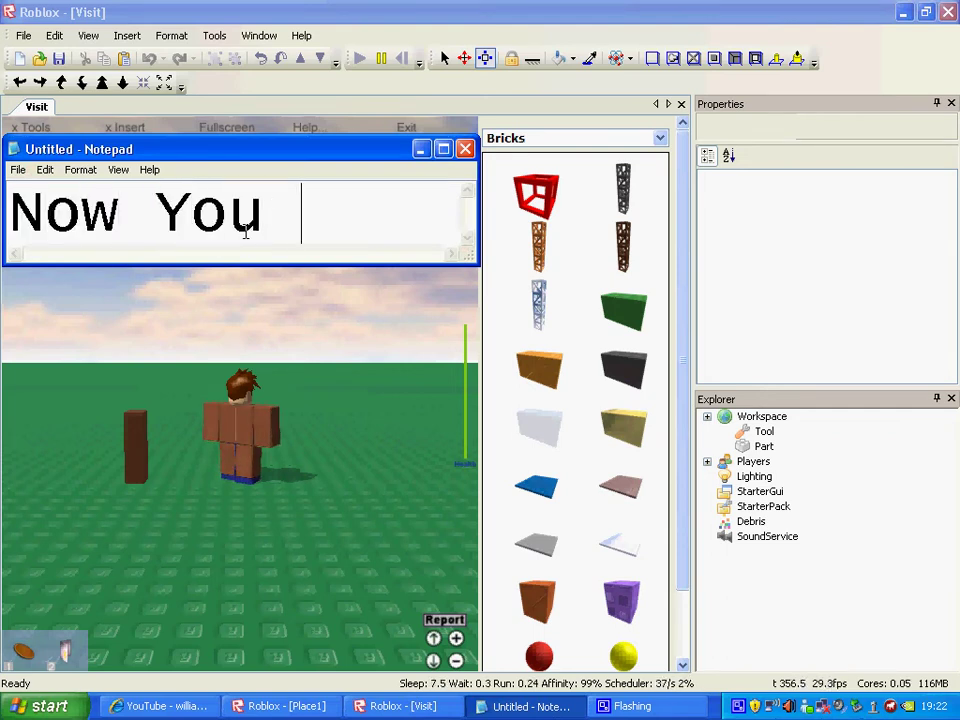
{"action": "type", "text": "Need"}
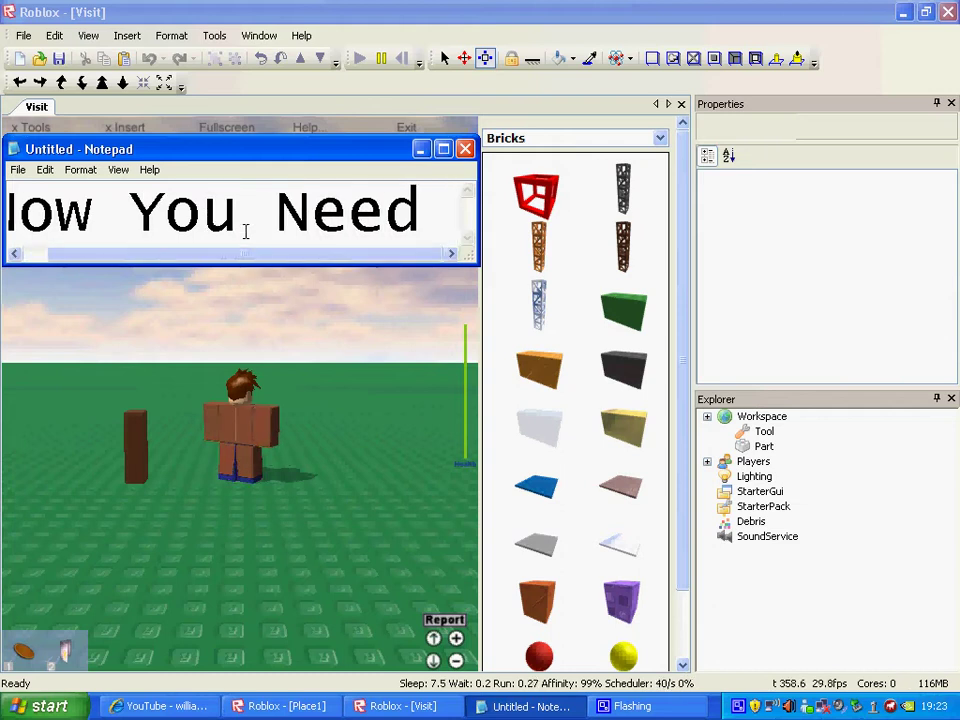
{"action": "type", "text": " To"}
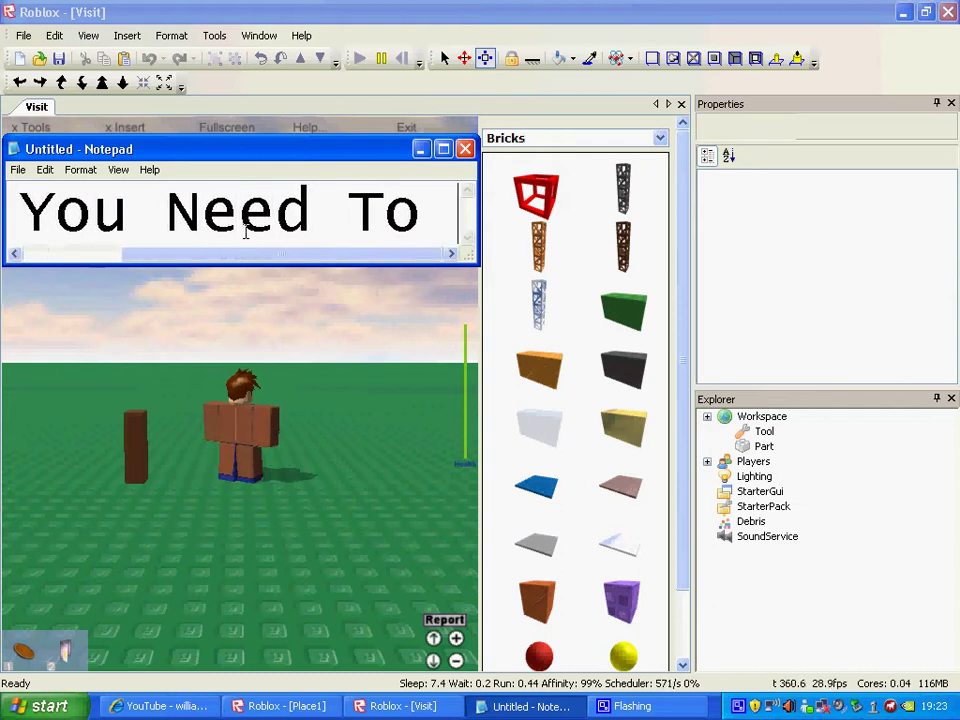
{"action": "type", "text": " Click O"}
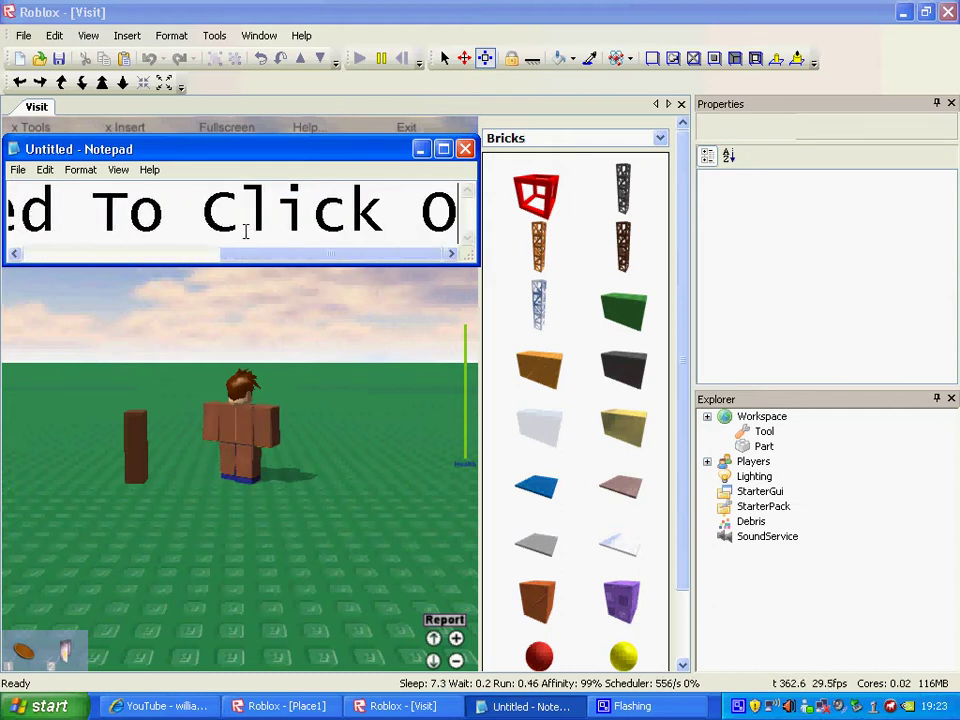
{"action": "type", "text": "n The "}
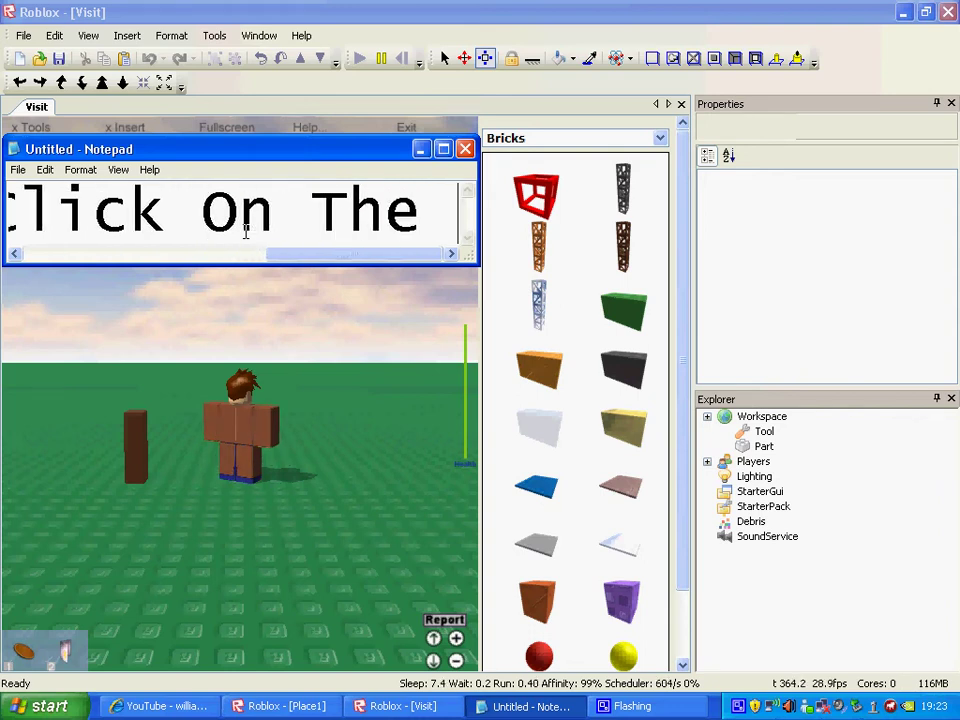
{"action": "type", "text": "Brick "}
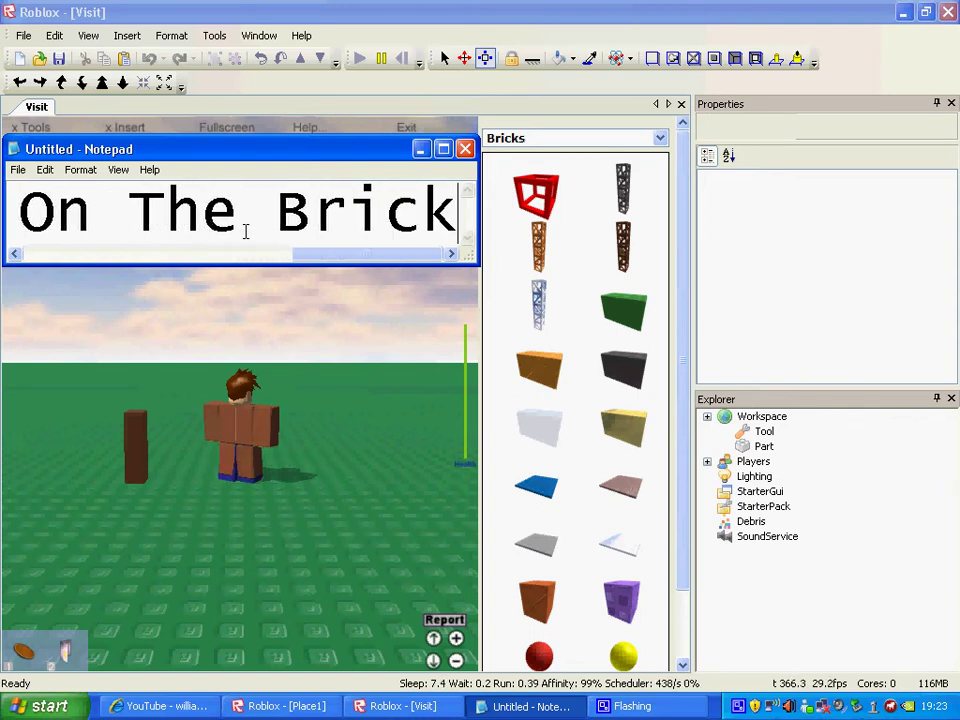
{"action": "type", "text": "AN"}
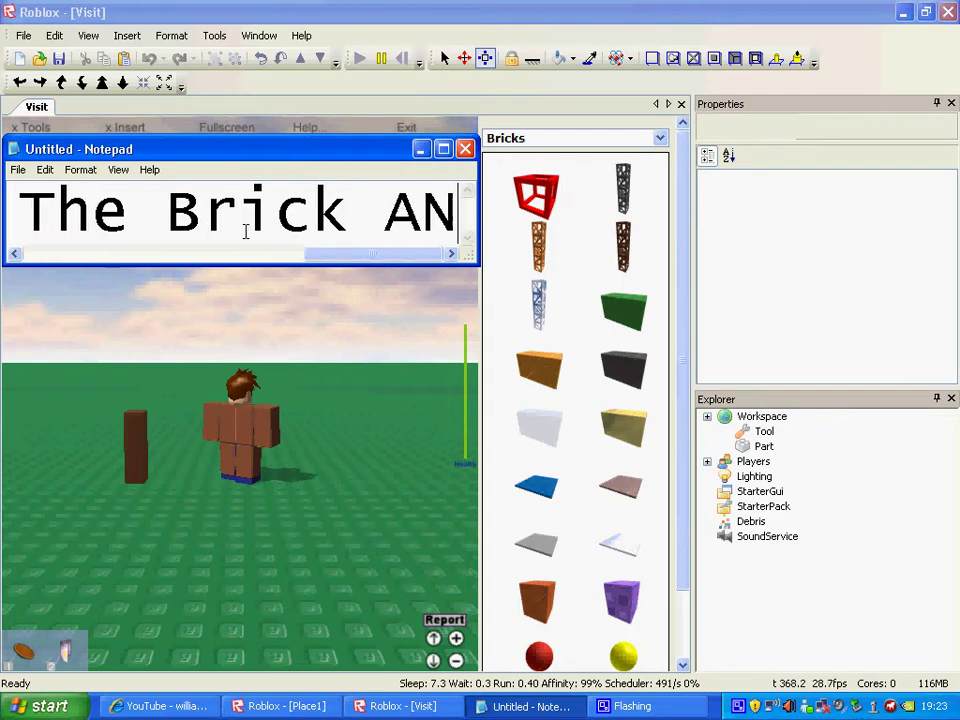
{"action": "key", "text": "BackSpace"}
{"action": "type", "text": "nd C"}
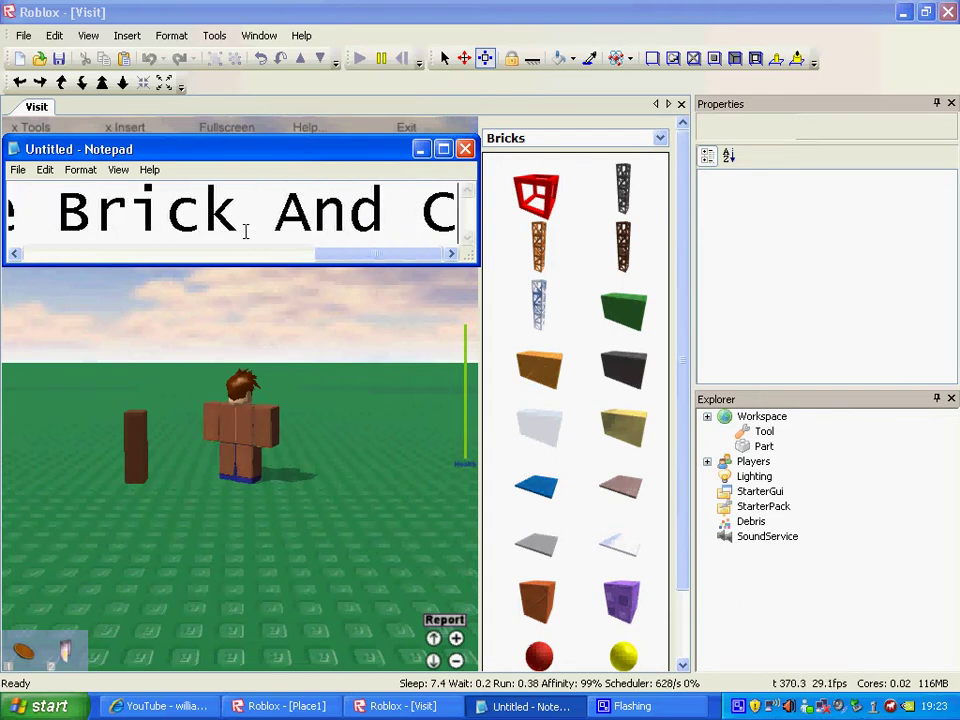
{"action": "type", "text": "hange"}
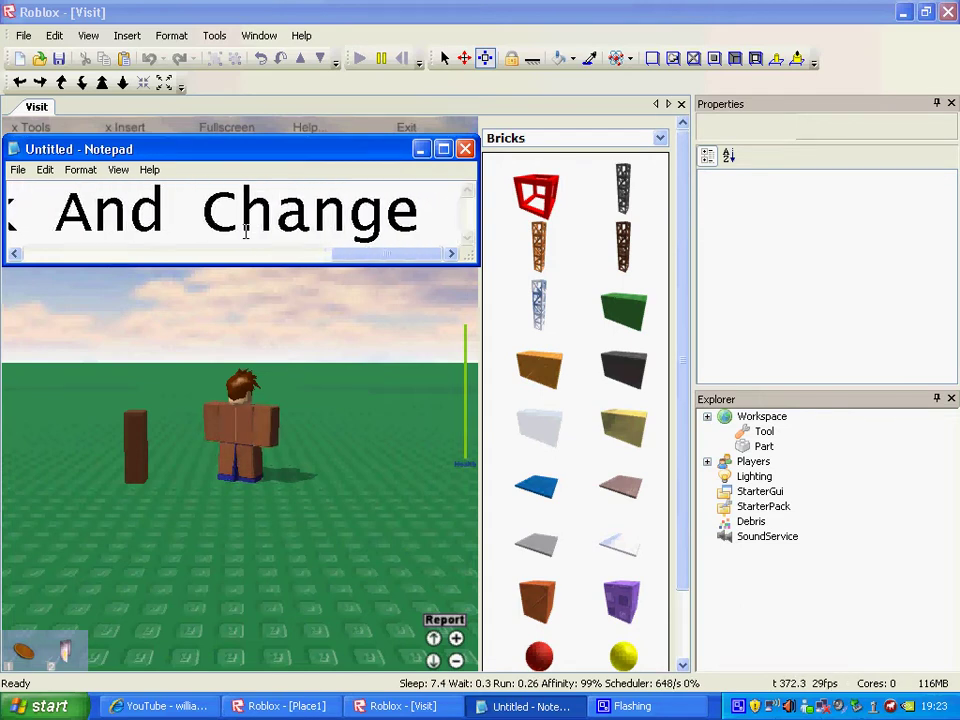
{"action": "type", "text": " The Nam"}
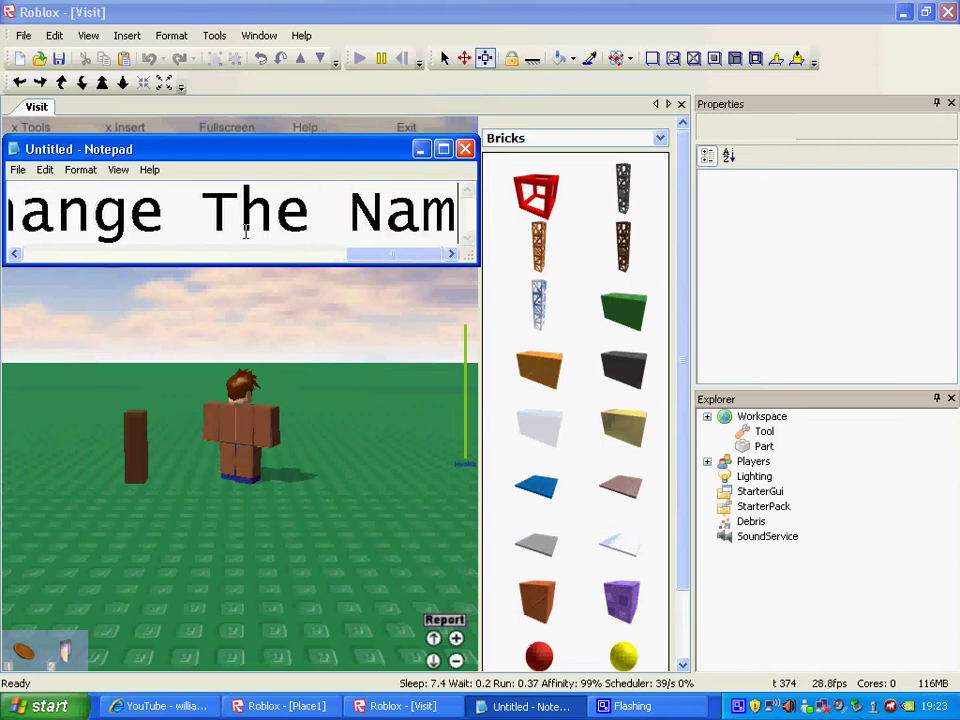
{"action": "type", "text": "e Like "}
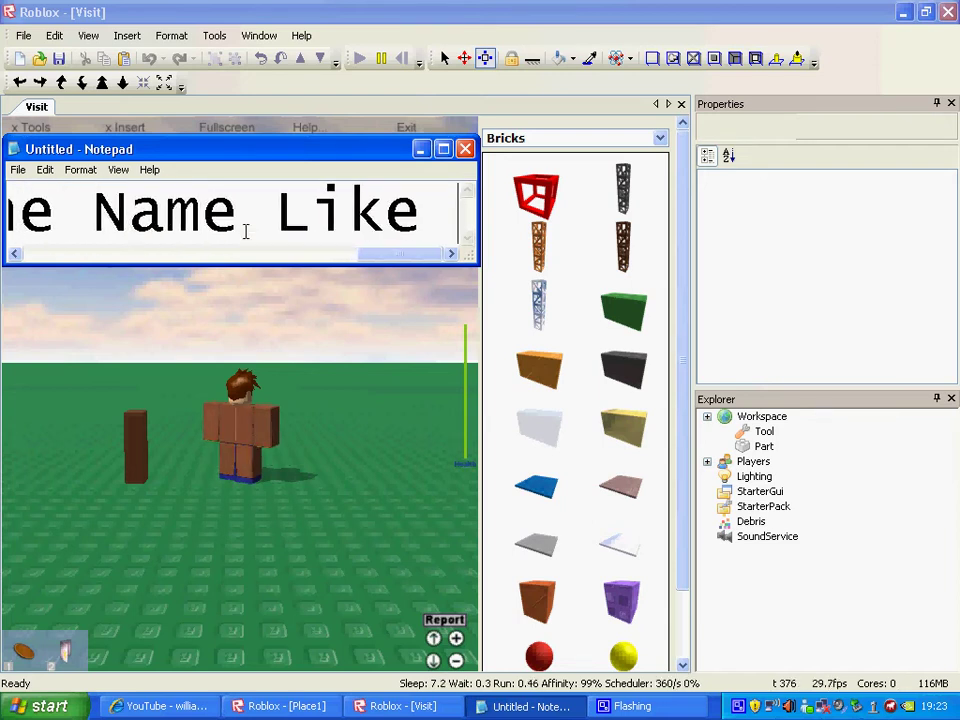
{"action": "type", "text": "This"}
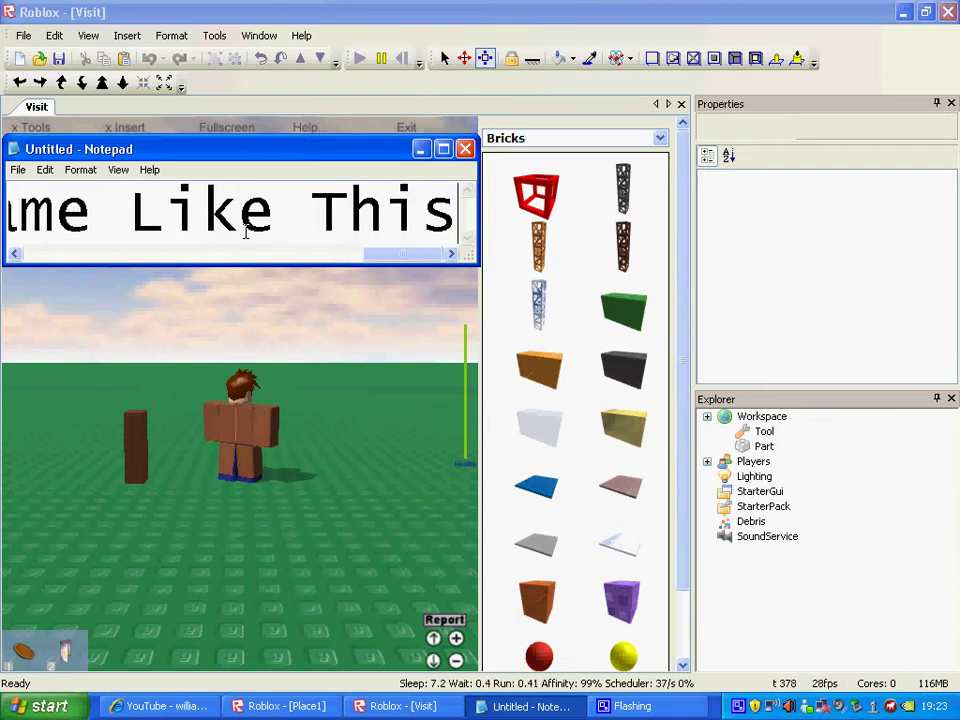
{"action": "type", "text": "...."}
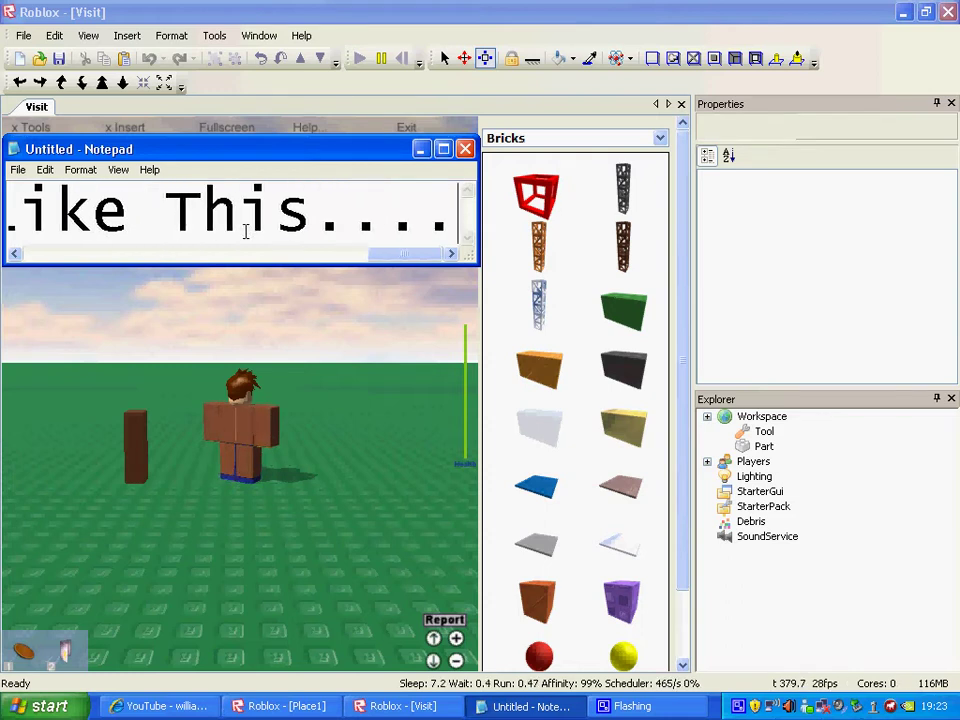
Step: Erase the whole Notepad note about changing the brick's name
{"action": "key", "text": "BackSpace"}
{"action": "key", "text": "BackSpace"}
{"action": "key", "text": "BackSpace"}
{"action": "key", "text": "BackSpace"}
{"action": "key", "text": "BackSpace"}
{"action": "key", "text": "BackSpace"}
{"action": "key", "text": "BackSpace"}
{"action": "key", "text": "BackSpace"}
{"action": "key", "text": "BackSpace"}
{"action": "key", "text": "BackSpace"}
{"action": "key", "text": "BackSpace"}
{"action": "key", "text": "BackSpace"}
{"action": "key", "text": "BackSpace"}
{"action": "key", "text": "BackSpace"}
{"action": "key", "text": "BackSpace"}
{"action": "key", "text": "BackSpace"}
{"action": "key", "text": "BackSpace"}
{"action": "key", "text": "BackSpace"}
{"action": "key", "text": "BackSpace"}
{"action": "key", "text": "BackSpace"}
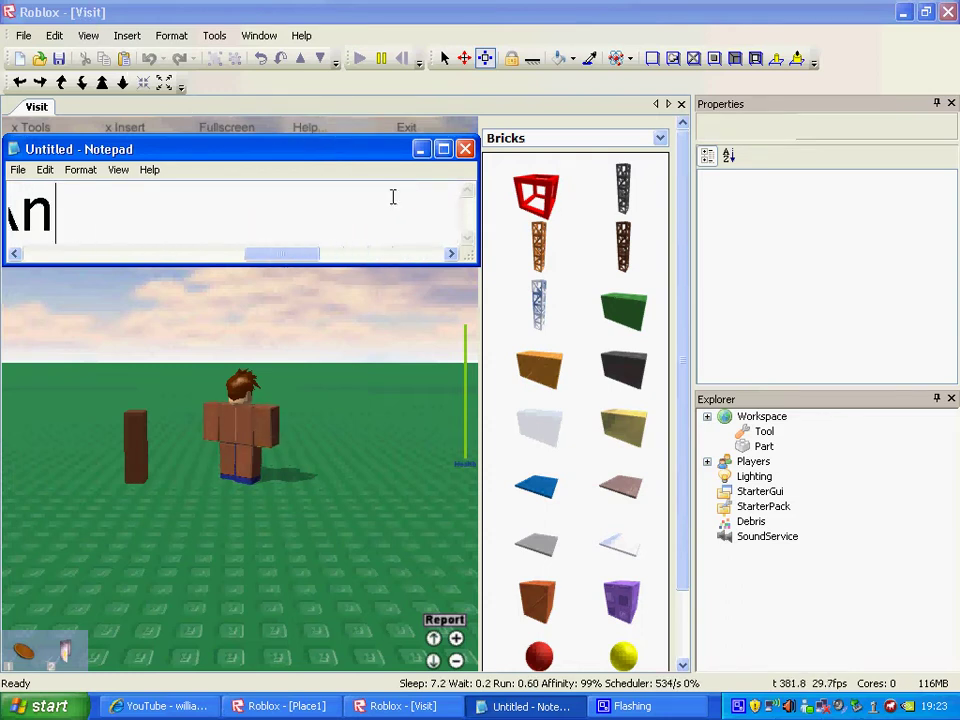
{"action": "key", "text": "BackSpace"}
{"action": "key", "text": "BackSpace"}
{"action": "key", "text": "BackSpace"}
{"action": "key", "text": "BackSpace"}
{"action": "key", "text": "BackSpace"}
{"action": "key", "text": "BackSpace"}
{"action": "key", "text": "BackSpace"}
{"action": "key", "text": "BackSpace"}
{"action": "key", "text": "BackSpace"}
{"action": "key", "text": "BackSpace"}
{"action": "key", "text": "BackSpace"}
{"action": "key", "text": "BackSpace"}
{"action": "key", "text": "BackSpace"}
{"action": "key", "text": "BackSpace"}
Step: Switch back to Roblox, select the brown pillar and empty its name for renaming
{"action": "left_click", "coordinate": [146, 459]}
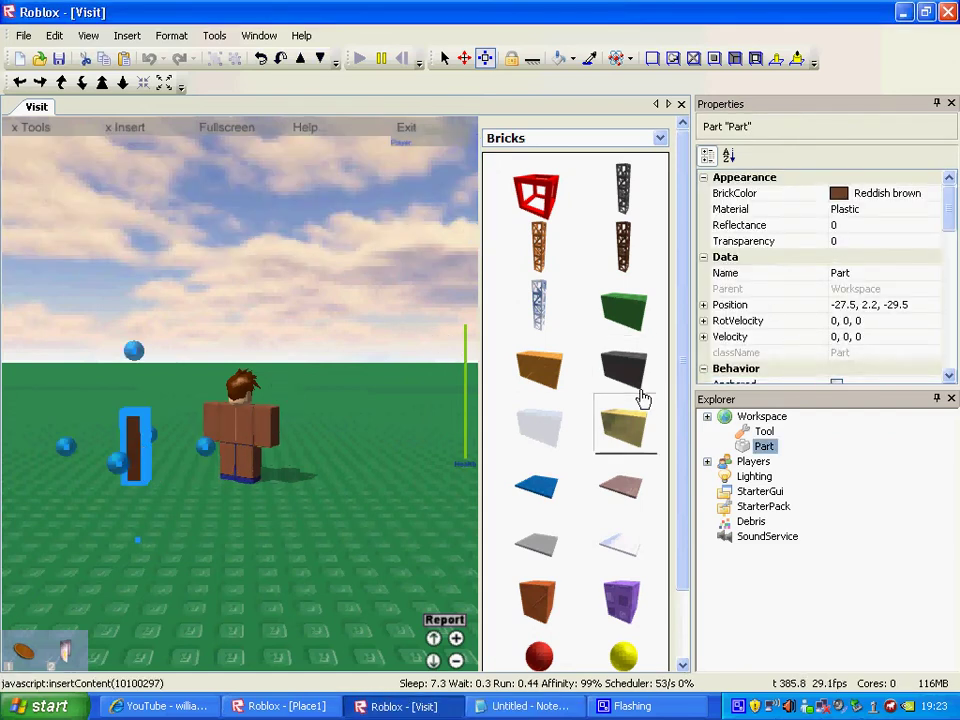
{"action": "left_click", "coordinate": [753, 447]}
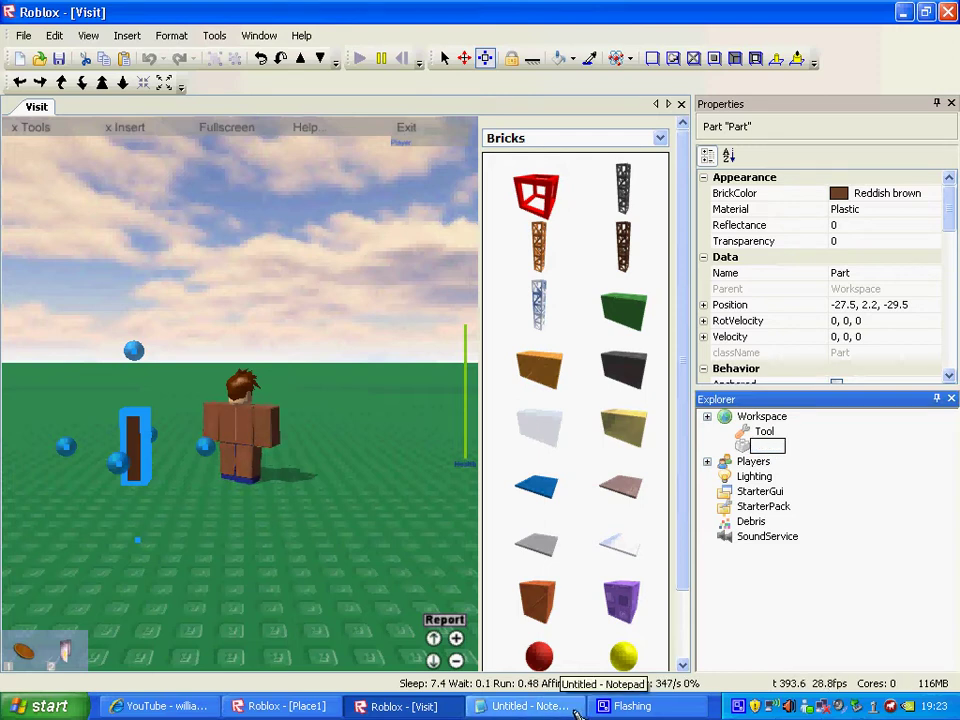
Step: Switch to Notepad and write "Change It To Handle" in the empty note
{"action": "left_click", "coordinate": [530, 706]}
{"action": "left_click", "coordinate": [457, 483]}
{"action": "key", "text": "alt+Tab"}
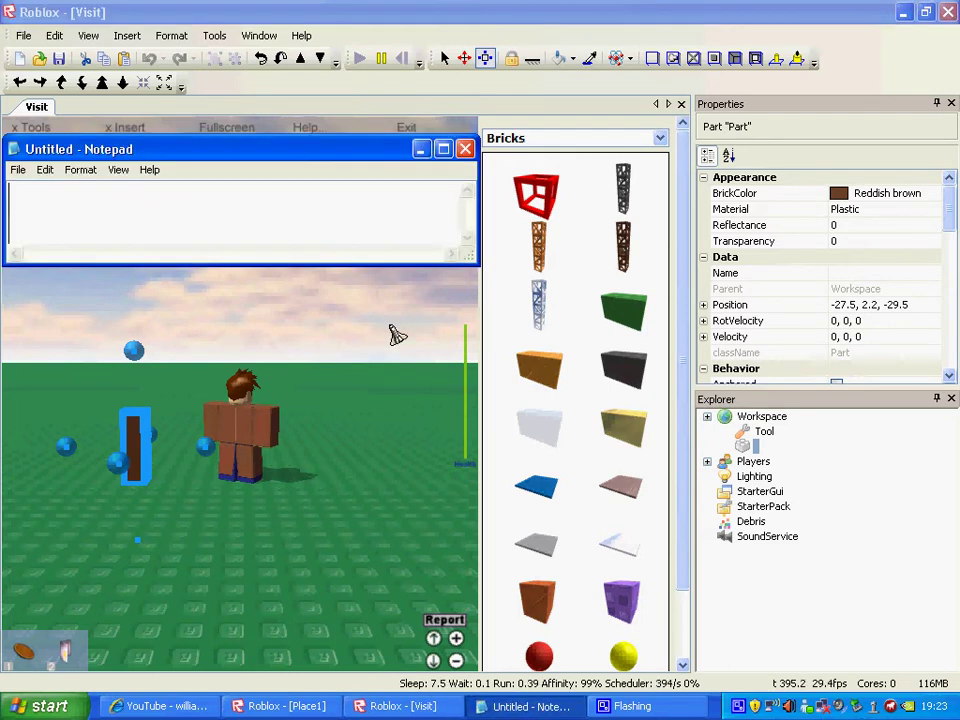
{"action": "type", "text": "Chan"}
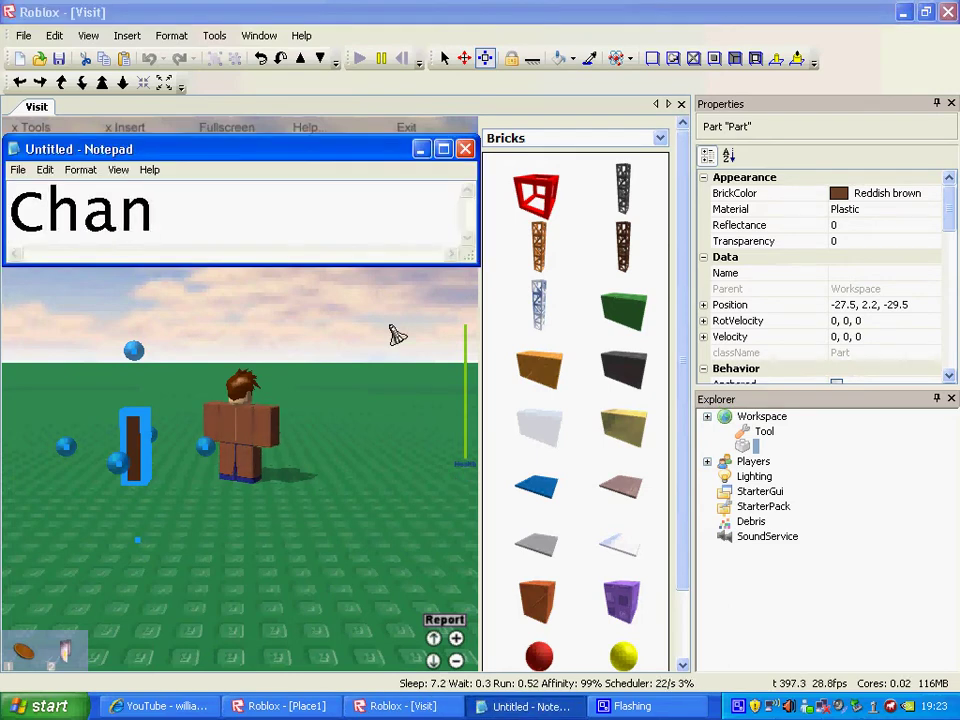
{"action": "type", "text": "he"}
{"action": "key", "text": "BackSpace"}
{"action": "key", "text": "BackSpace"}
{"action": "key", "text": "BackSpace"}
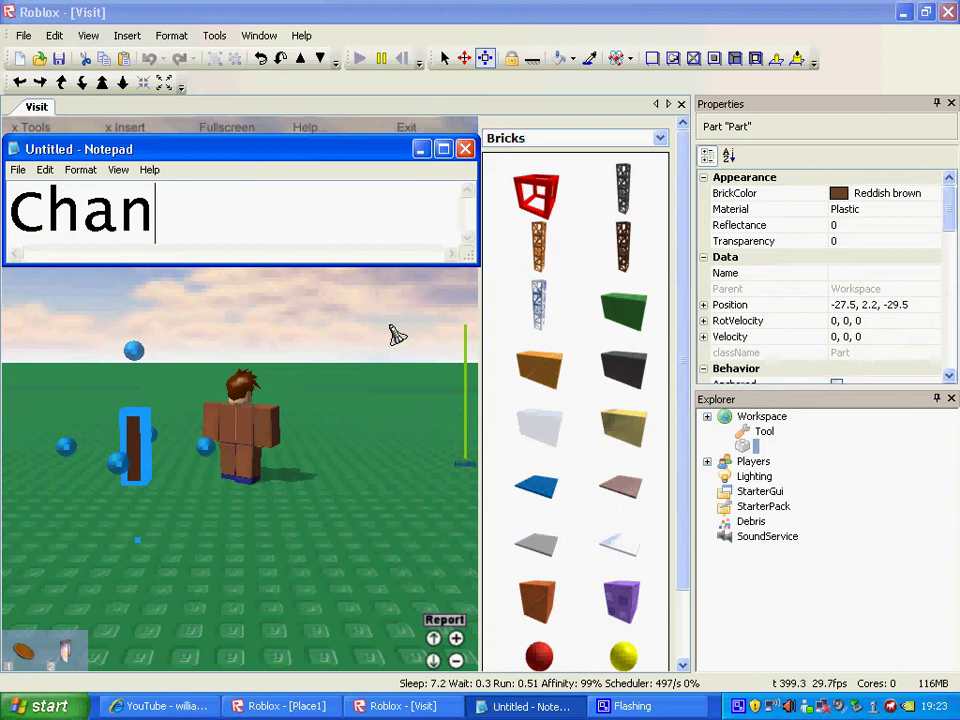
{"action": "type", "text": "ge I"}
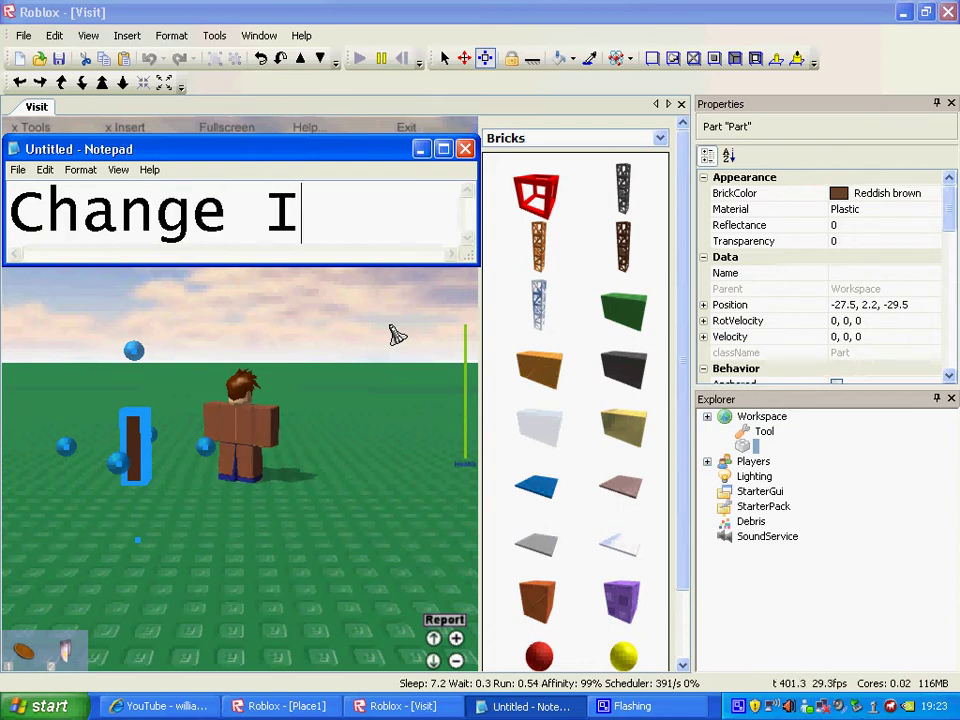
{"action": "type", "text": "t To"}
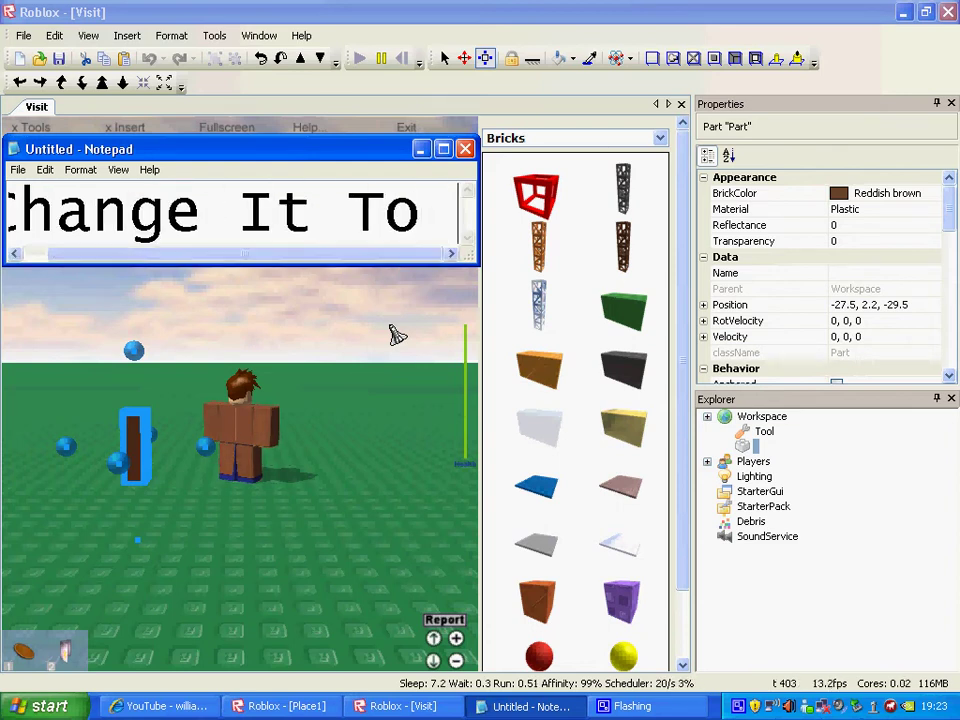
{"action": "type", "text": " Hanfl"}
{"action": "key", "text": "BackSpace"}
{"action": "key", "text": "BackSpace"}
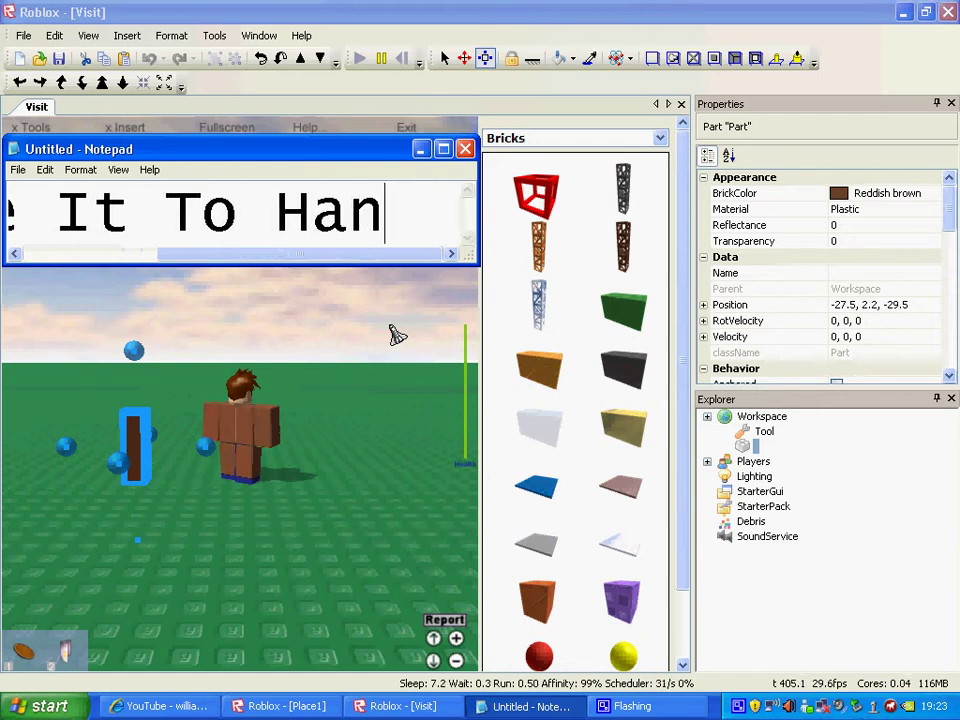
{"action": "type", "text": "dle"}
Step: Erase the note "Change It To Handle" completely
{"action": "key", "text": "BackSpace"}
{"action": "key", "text": "BackSpace"}
{"action": "key", "text": "BackSpace"}
{"action": "key", "text": "BackSpace"}
{"action": "key", "text": "BackSpace"}
{"action": "key", "text": "BackSpace"}
{"action": "key", "text": "BackSpace"}
{"action": "key", "text": "BackSpace"}
{"action": "key", "text": "BackSpace"}
{"action": "key", "text": "BackSpace"}
{"action": "key", "text": "BackSpace"}
{"action": "key", "text": "BackSpace"}
{"action": "key", "text": "BackSpace"}
{"action": "key", "text": "BackSpace"}
{"action": "key", "text": "BackSpace"}
{"action": "key", "text": "BackSpace"}
{"action": "key", "text": "BackSpace"}
{"action": "key", "text": "BackSpace"}
{"action": "key", "text": "BackSpace"}
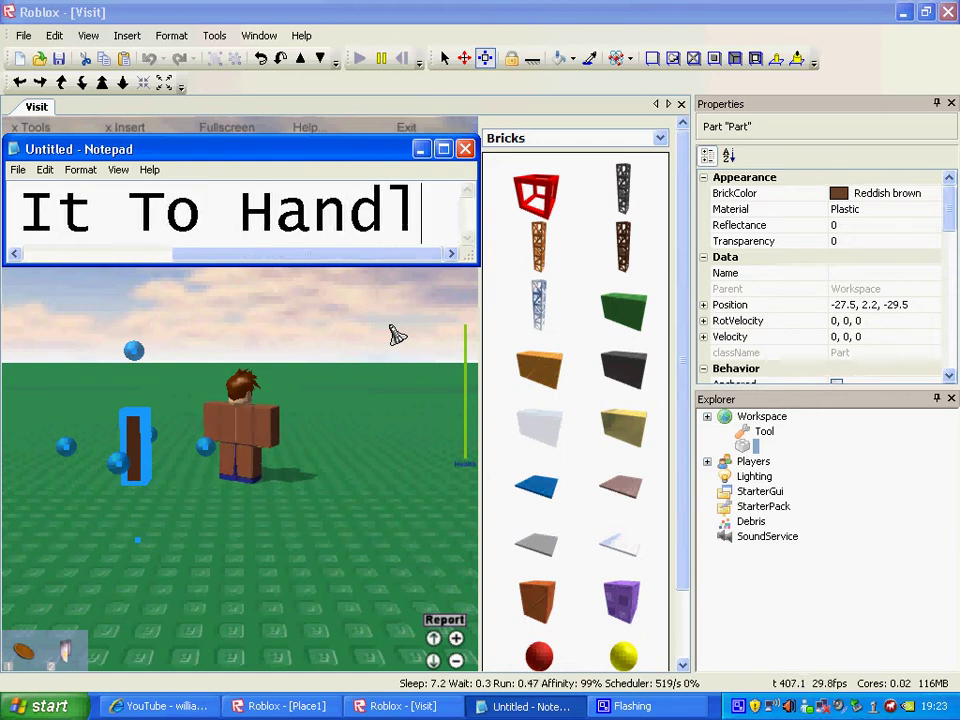
Step: Return to Roblox, rename the brown pillar as Handle and deselect it
{"action": "left_click", "coordinate": [422, 150]}
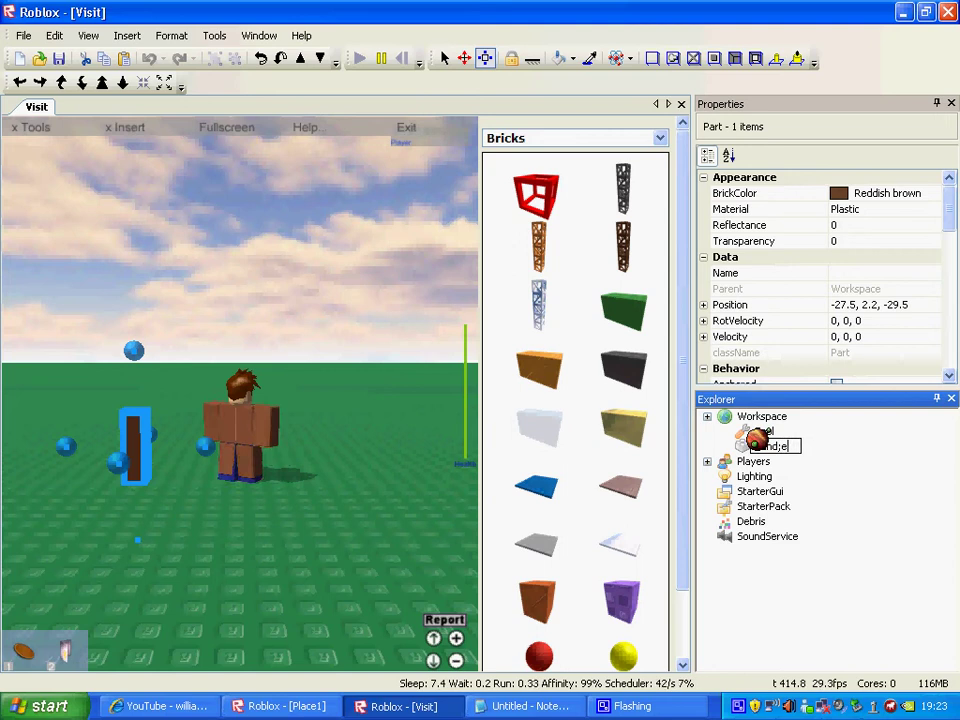
{"action": "key", "text": "BackSpace"}
{"action": "key", "text": "BackSpace"}
{"action": "key", "text": "Return"}
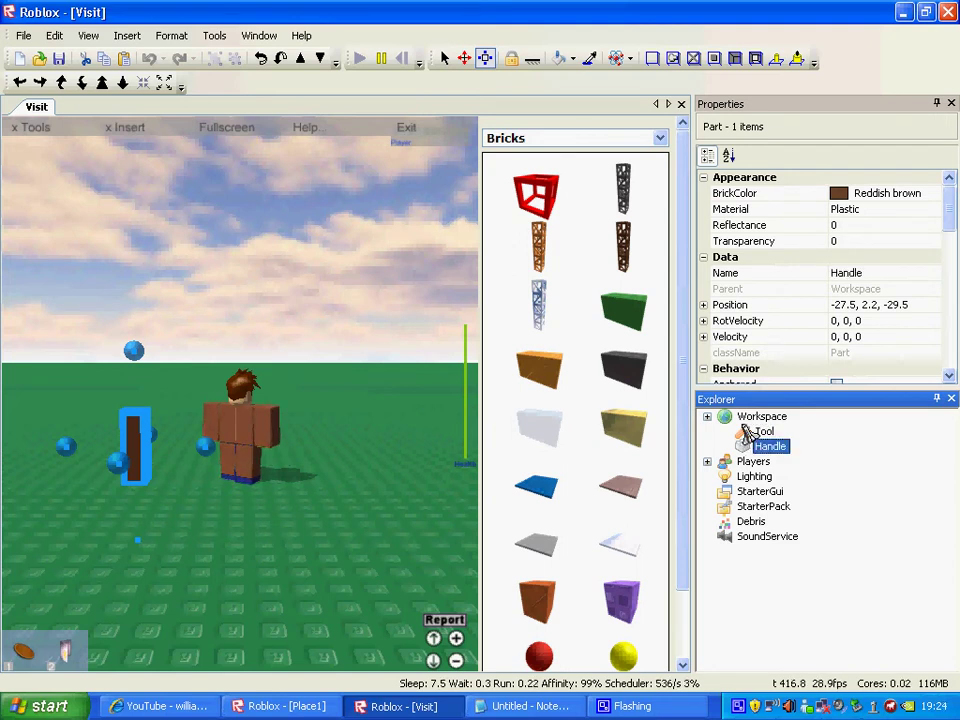
{"action": "left_click", "coordinate": [377, 400]}
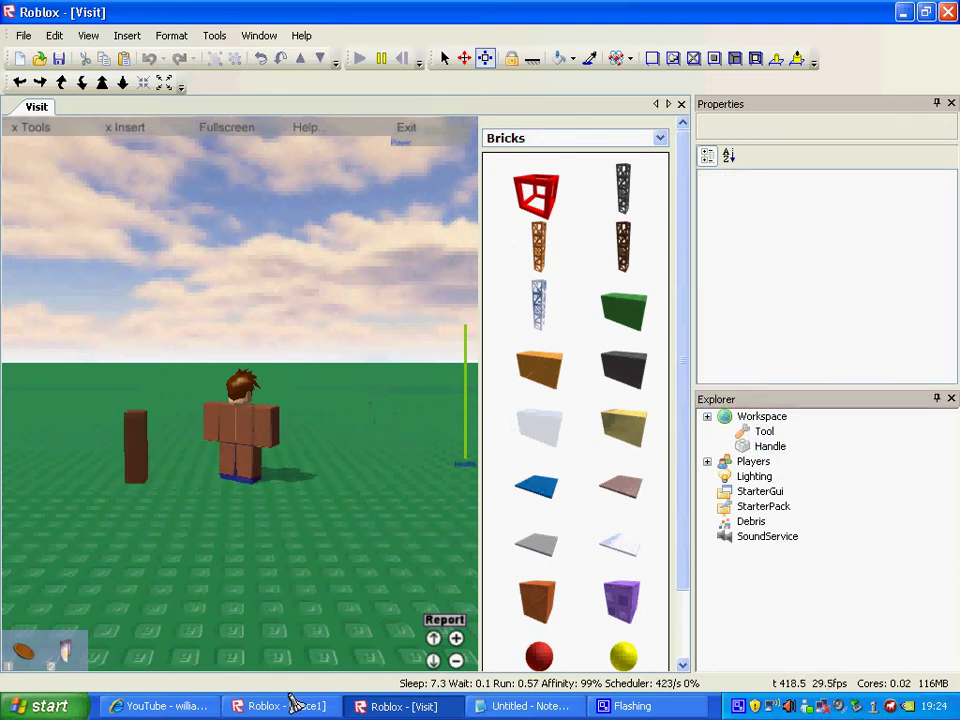
Step: Switch to Notepad and write "Now Drag it into the tool" in the empty note
{"action": "left_click", "coordinate": [493, 704]}
{"action": "type", "text": "N"}
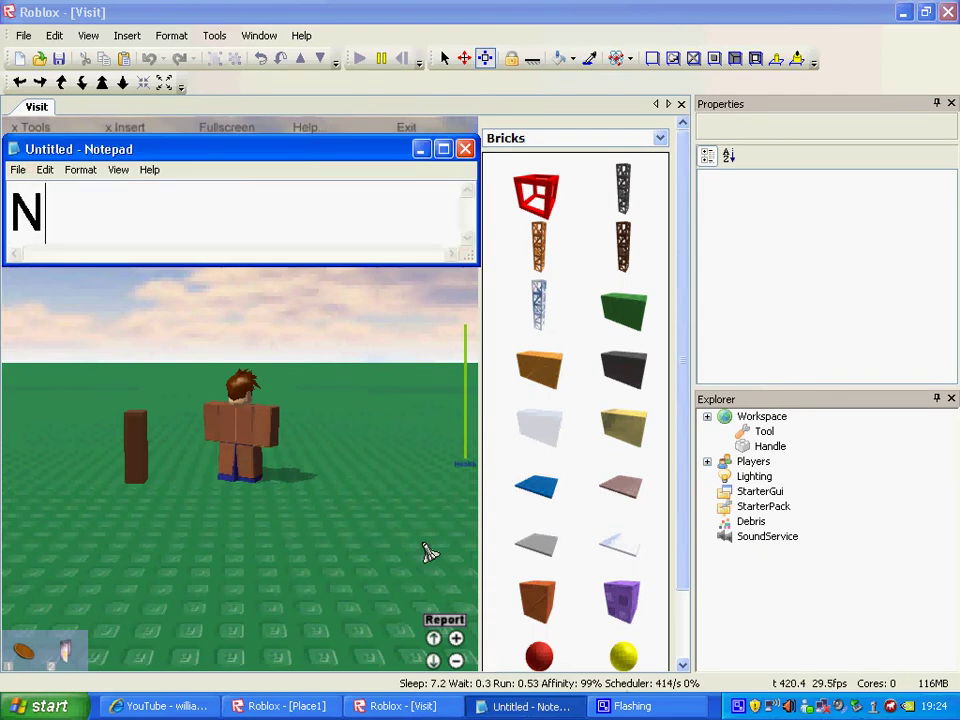
{"action": "type", "text": "pw"}
{"action": "key", "text": "BackSpace"}
{"action": "key", "text": "BackSpace"}
{"action": "type", "text": "ow "}
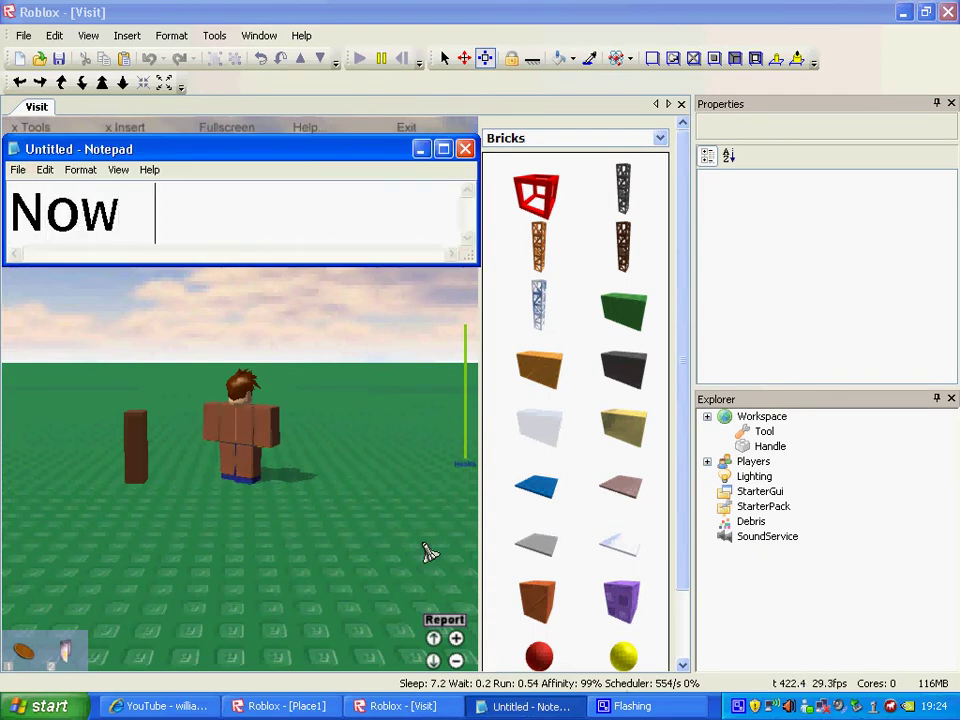
{"action": "type", "text": "DAr"}
{"action": "key", "text": "BackSpace"}
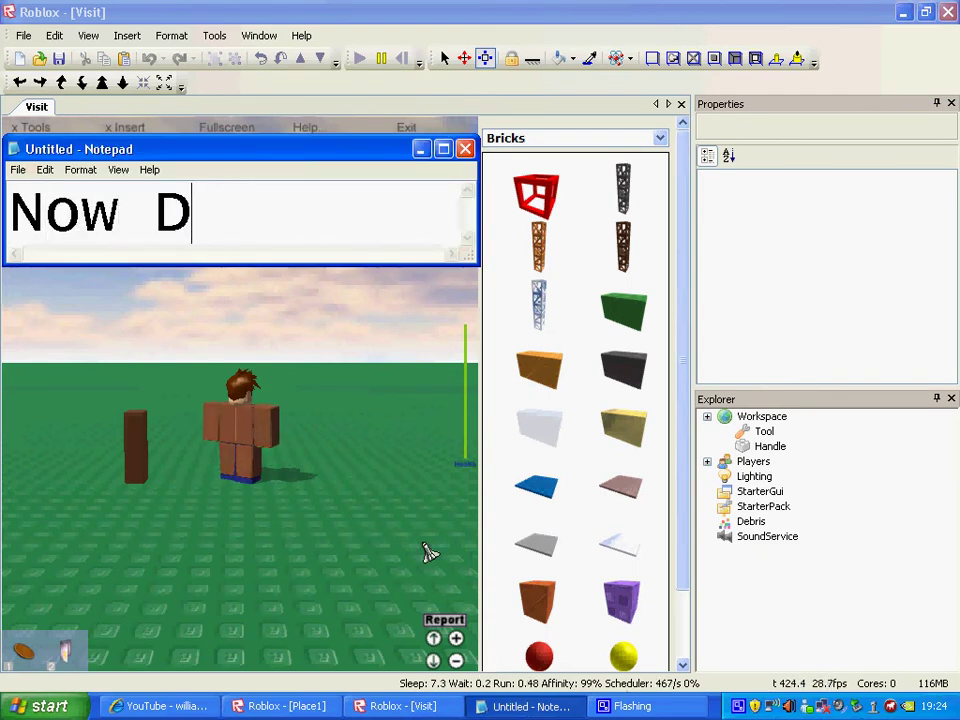
{"action": "type", "text": "rag it ino"}
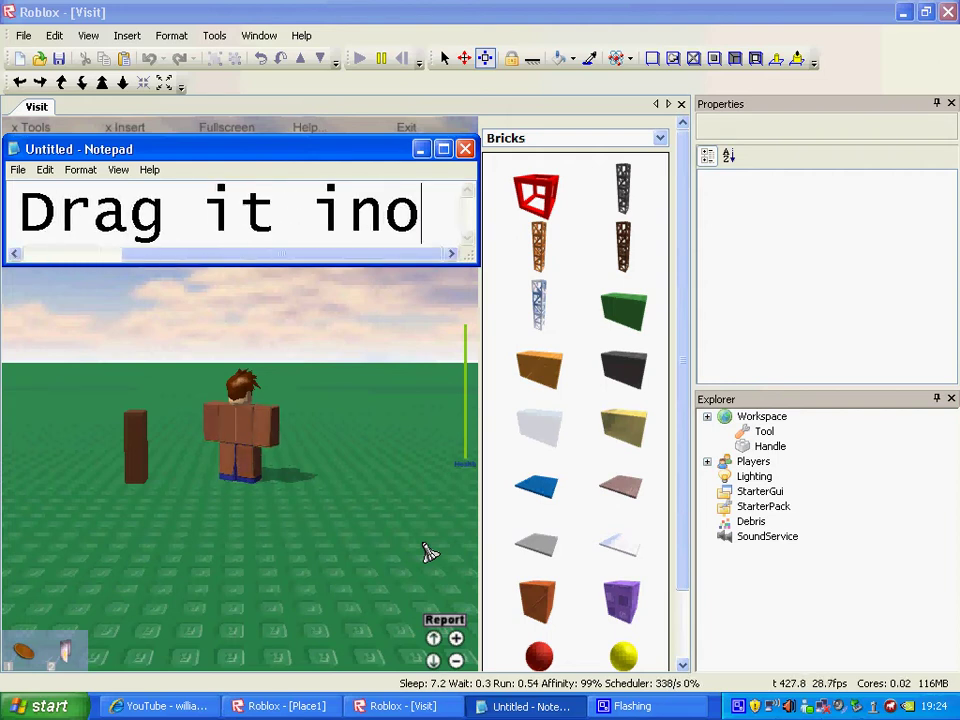
{"action": "key", "text": "BackSpace"}
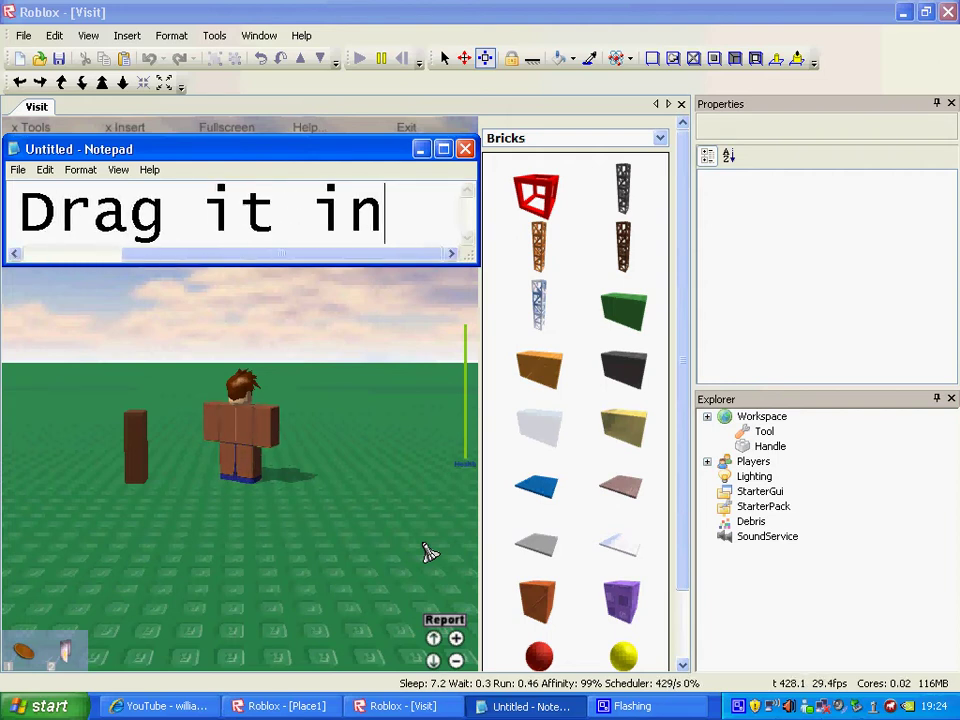
{"action": "type", "text": "to the "}
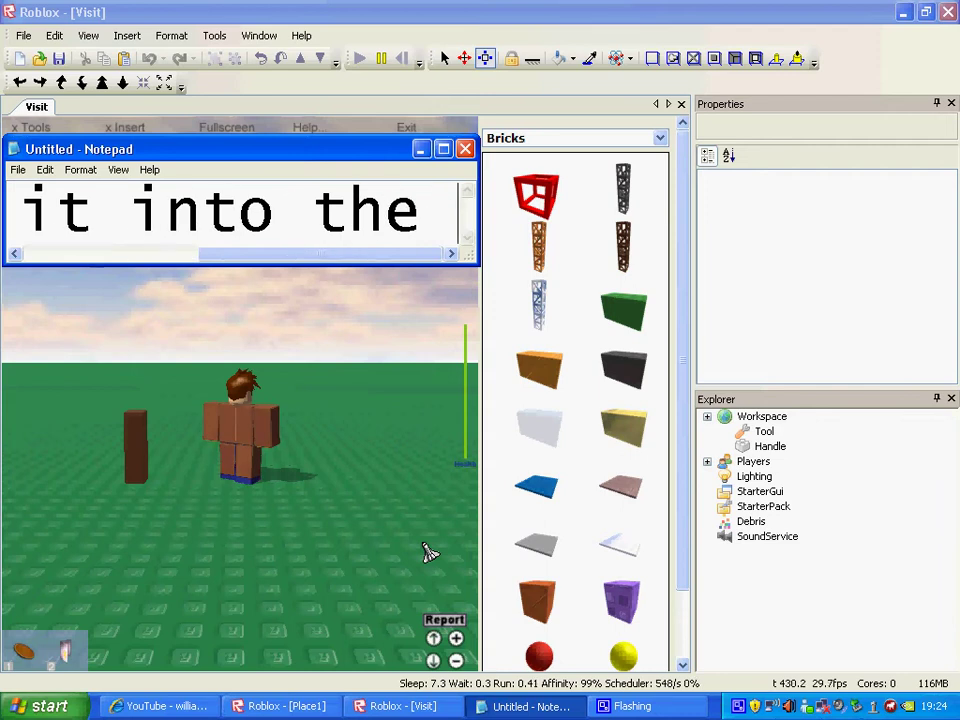
{"action": "type", "text": "tool"}
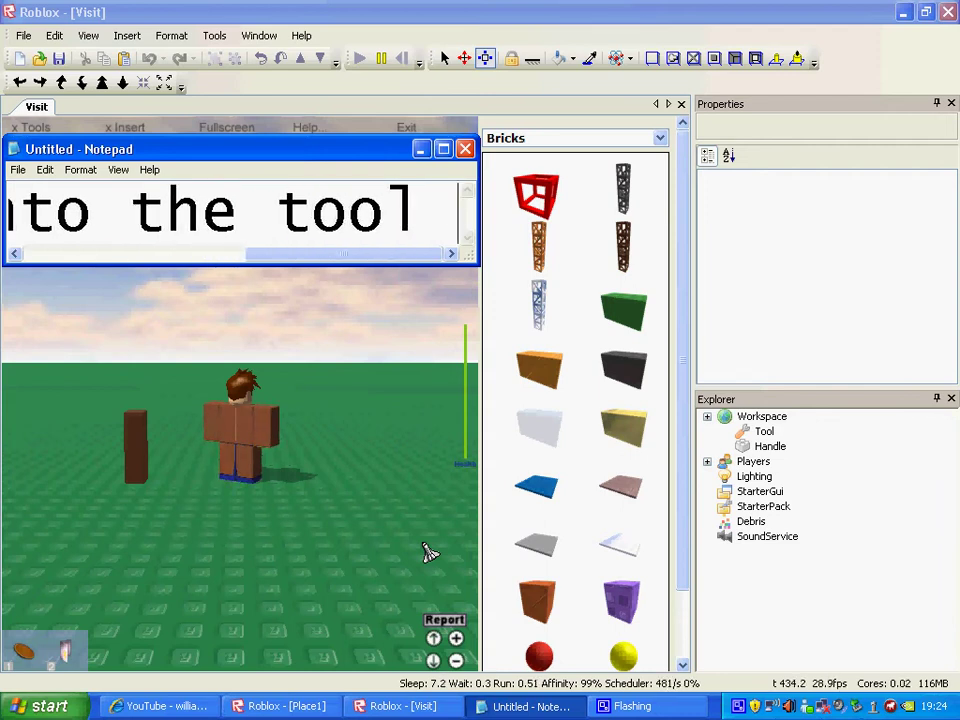
Step: Erase the note "Now Drag it into the tool" completely
{"action": "key", "text": "BackSpace"}
{"action": "key", "text": "BackSpace"}
{"action": "key", "text": "BackSpace"}
{"action": "key", "text": "BackSpace"}
{"action": "key", "text": "BackSpace"}
{"action": "key", "text": "BackSpace"}
{"action": "key", "text": "BackSpace"}
{"action": "key", "text": "BackSpace"}
{"action": "key", "text": "BackSpace"}
{"action": "key", "text": "BackSpace"}
{"action": "key", "text": "BackSpace"}
{"action": "key", "text": "BackSpace"}
{"action": "key", "text": "BackSpace"}
{"action": "key", "text": "BackSpace"}
{"action": "key", "text": "BackSpace"}
{"action": "key", "text": "BackSpace"}
{"action": "key", "text": "BackSpace"}
{"action": "key", "text": "BackSpace"}
{"action": "key", "text": "BackSpace"}
{"action": "key", "text": "BackSpace"}
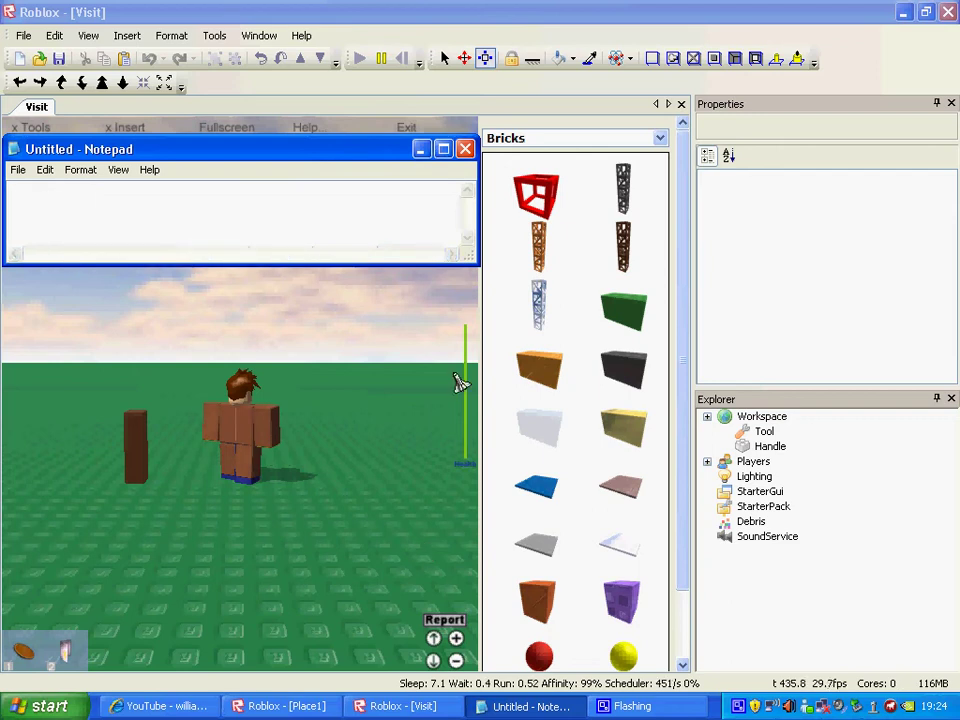
Step: Return to Roblox, move the Handle part into the Tool object in the workspace hierarchy, and deselect it
{"action": "left_click", "coordinate": [760, 448]}
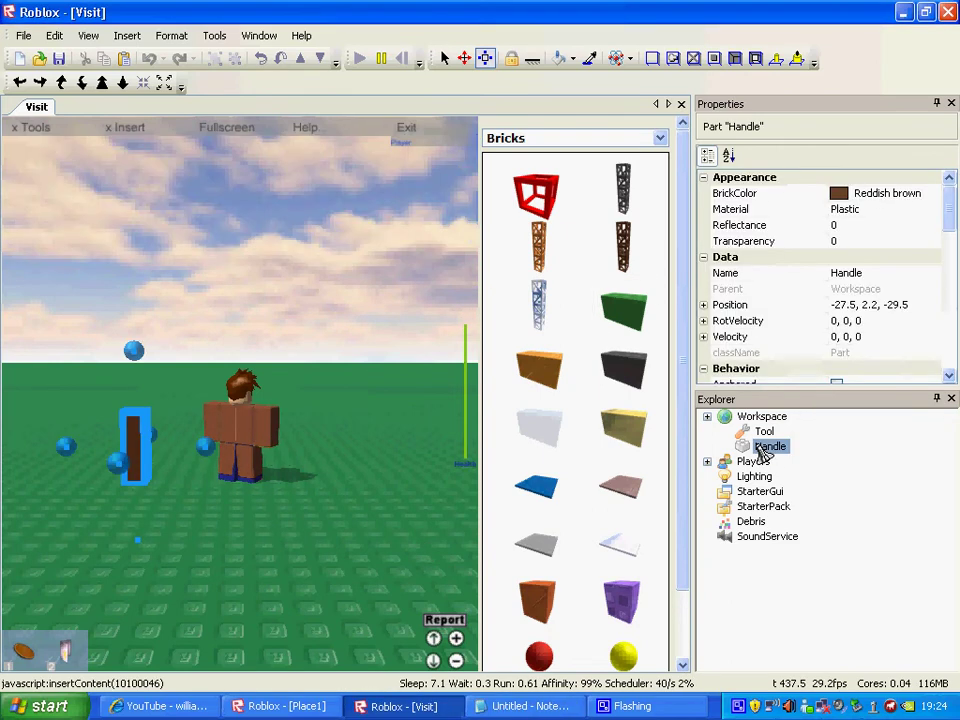
{"action": "left_click_drag", "start_coordinate": [762, 452], "coordinate": [762, 433]}
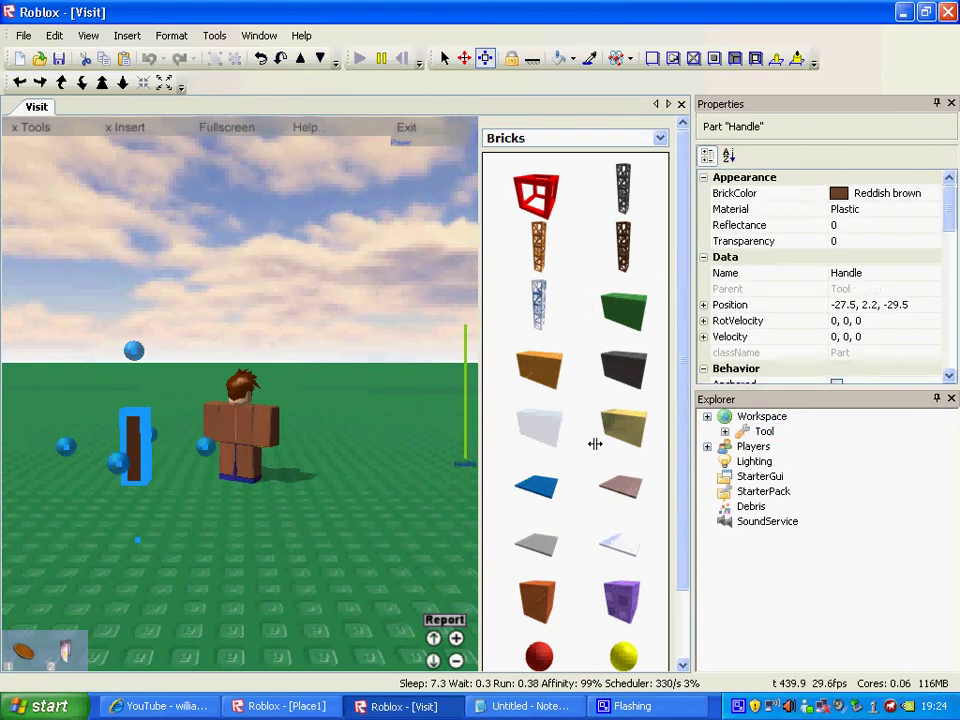
{"action": "left_click", "coordinate": [336, 428]}
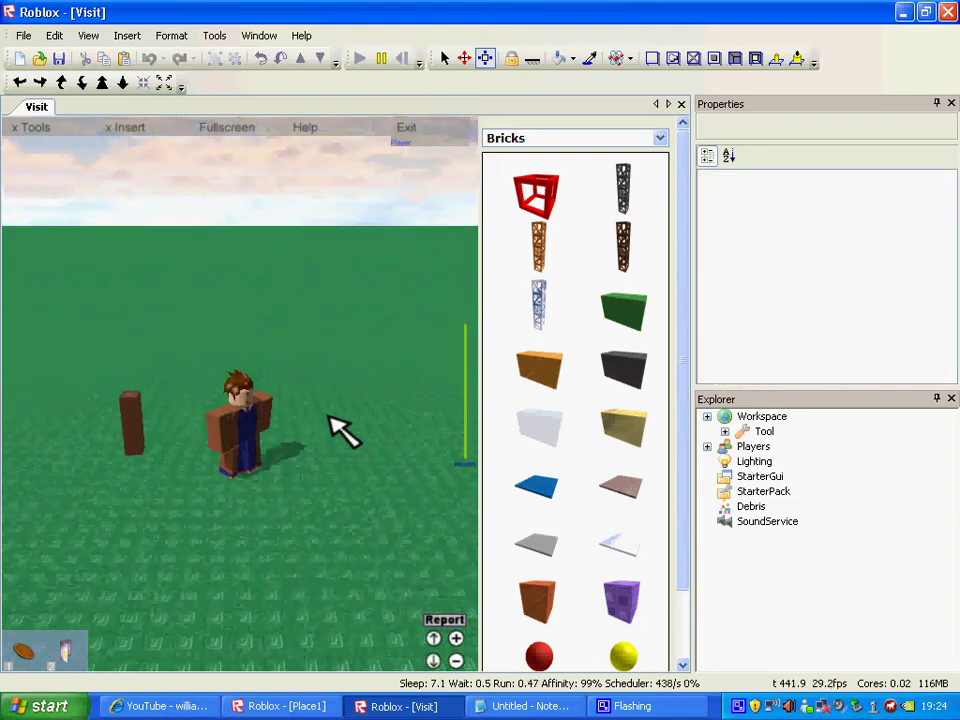
Step: Switch to Notepad and write "now go back to insert and insert humminoid" in the empty note
{"action": "left_click", "coordinate": [522, 706]}
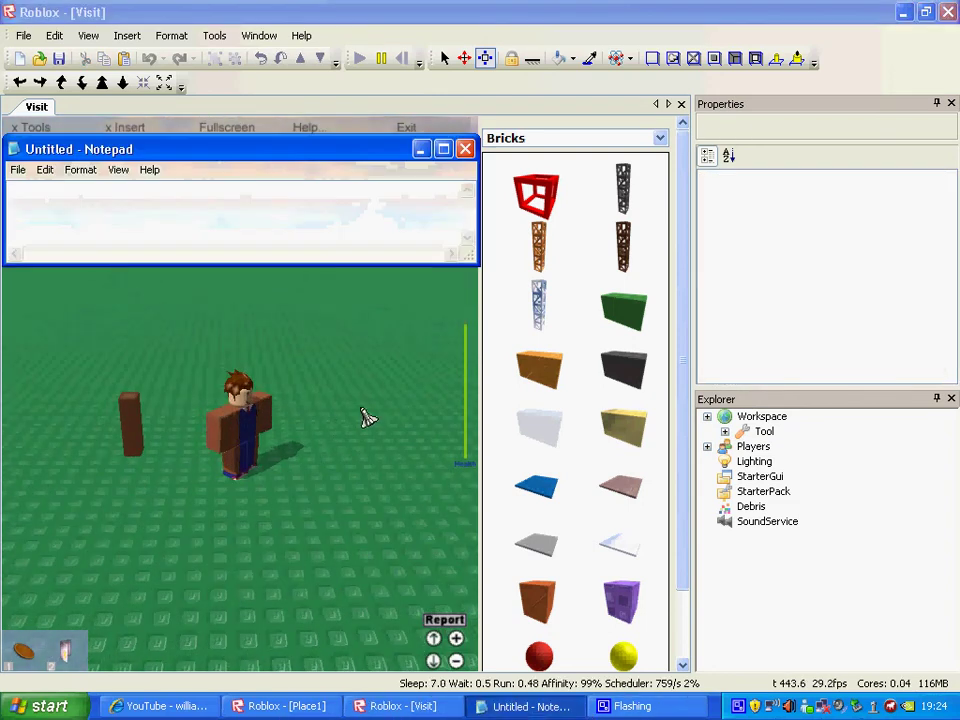
{"action": "type", "text": "now"}
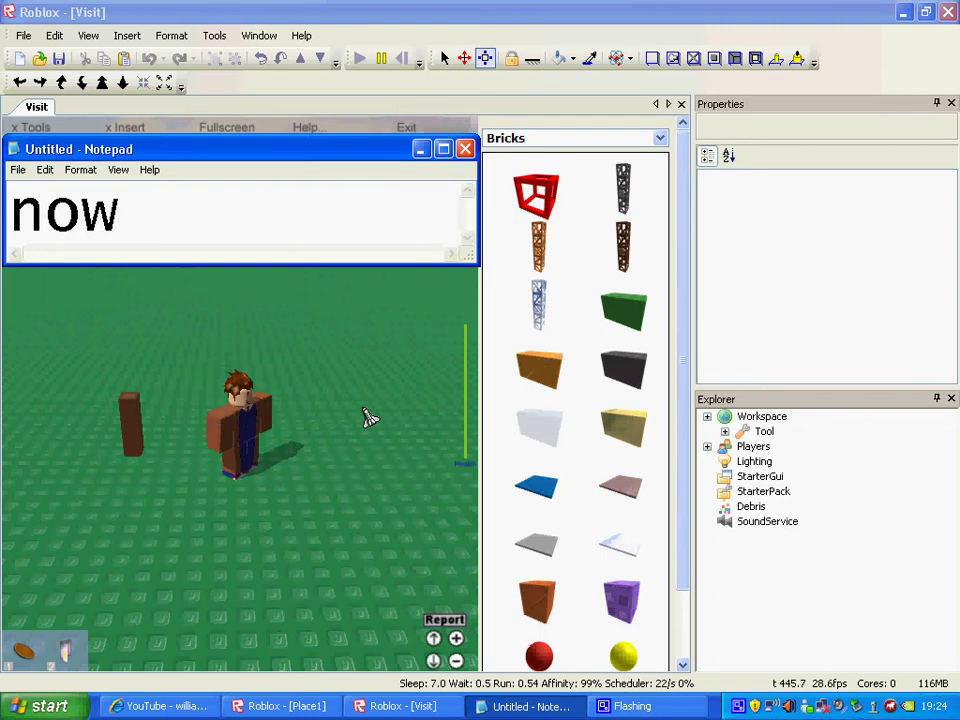
{"action": "type", "text": "  go  ba"}
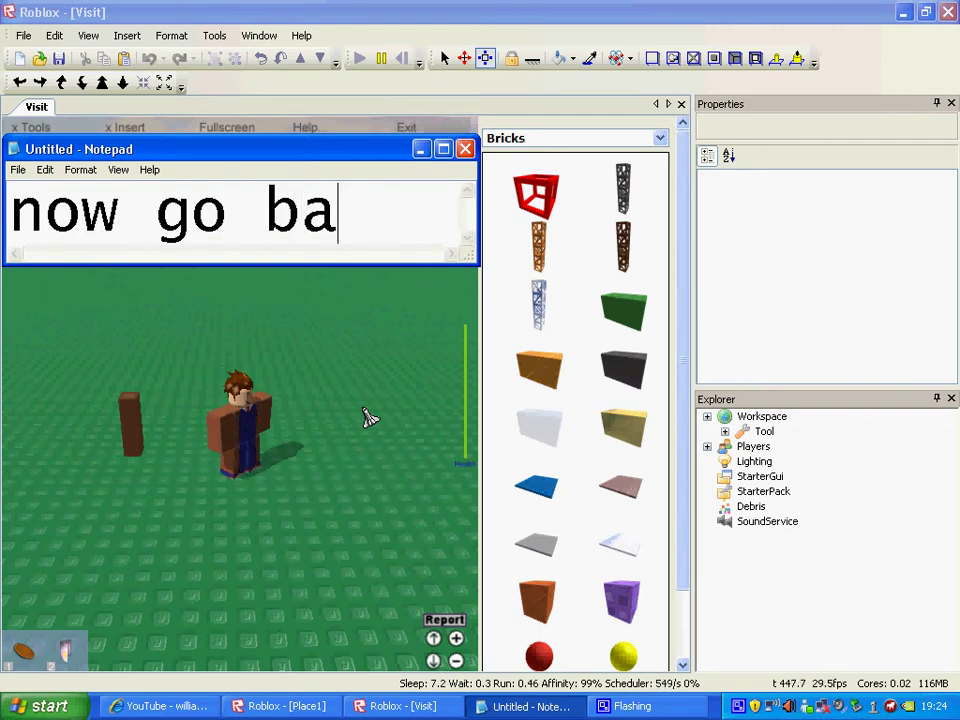
{"action": "type", "text": "ck  to in"}
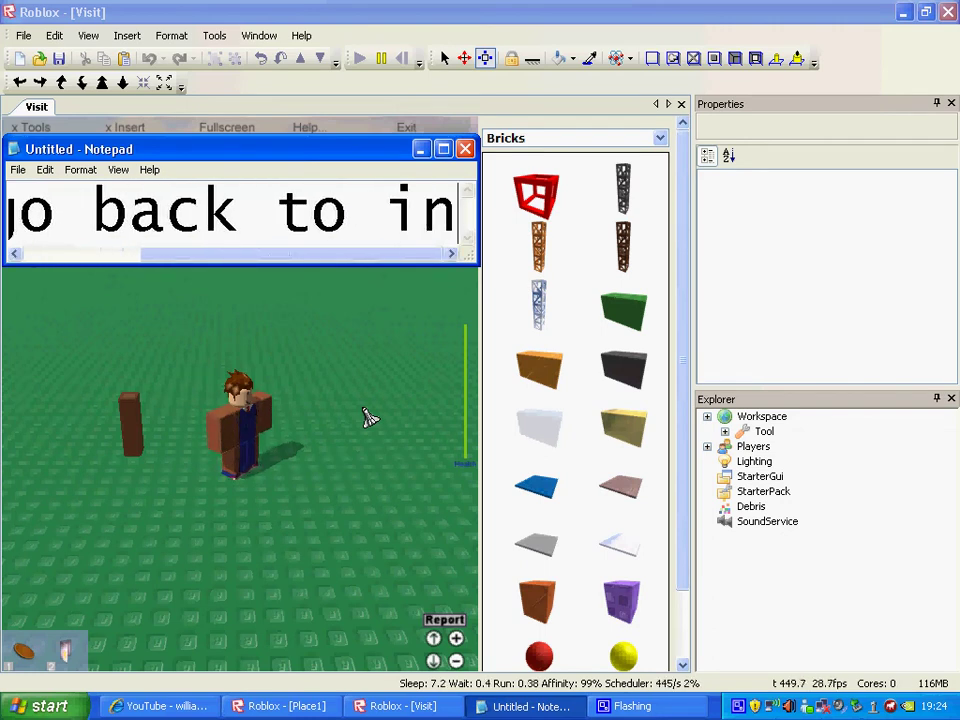
{"action": "type", "text": "sert"}
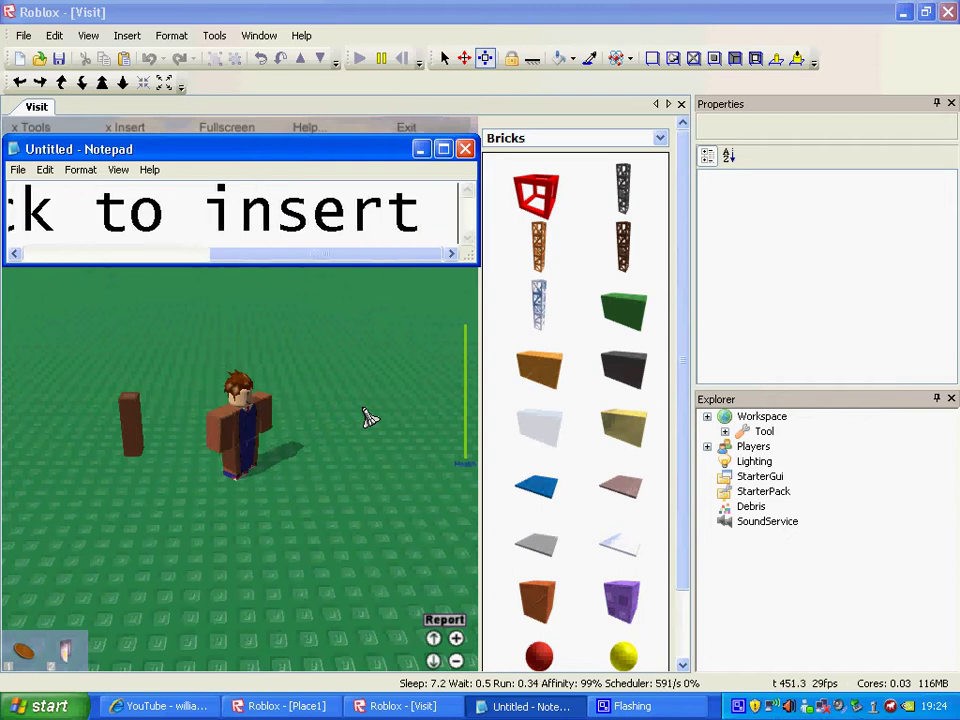
{"action": "type", "text": " and inset"}
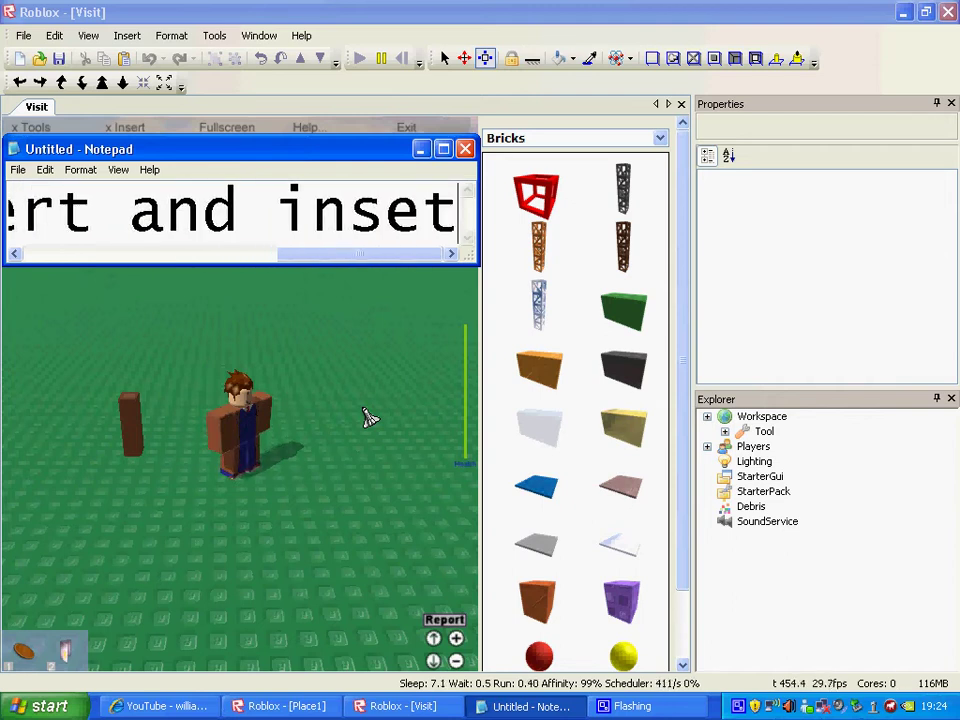
{"action": "key", "text": "BackSpace"}
{"action": "type", "text": "rt"}
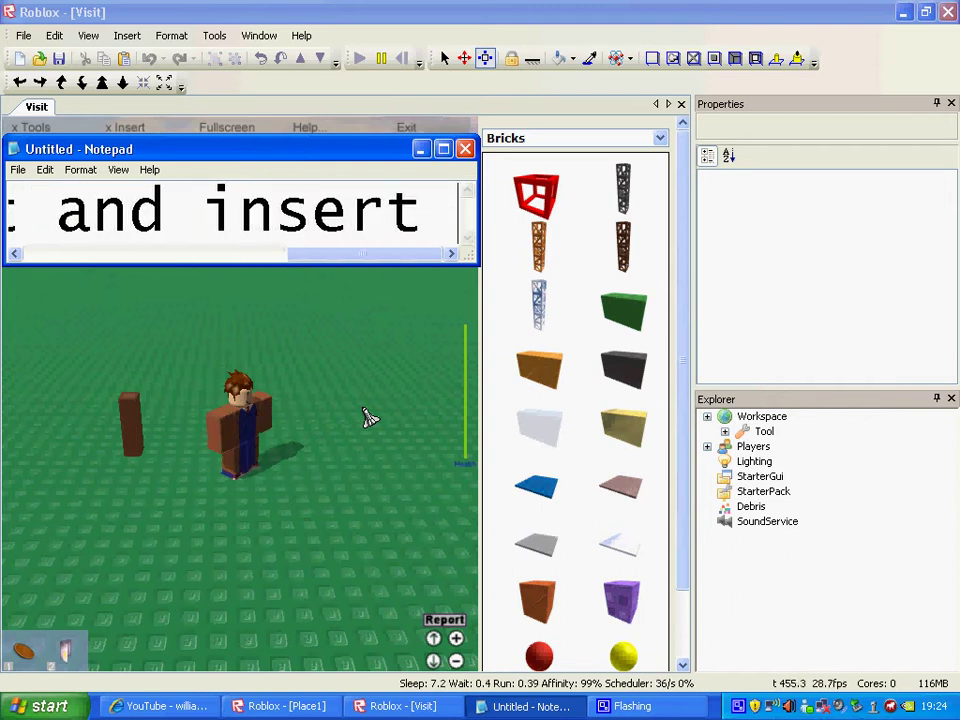
{"action": "type", "text": " hummi"}
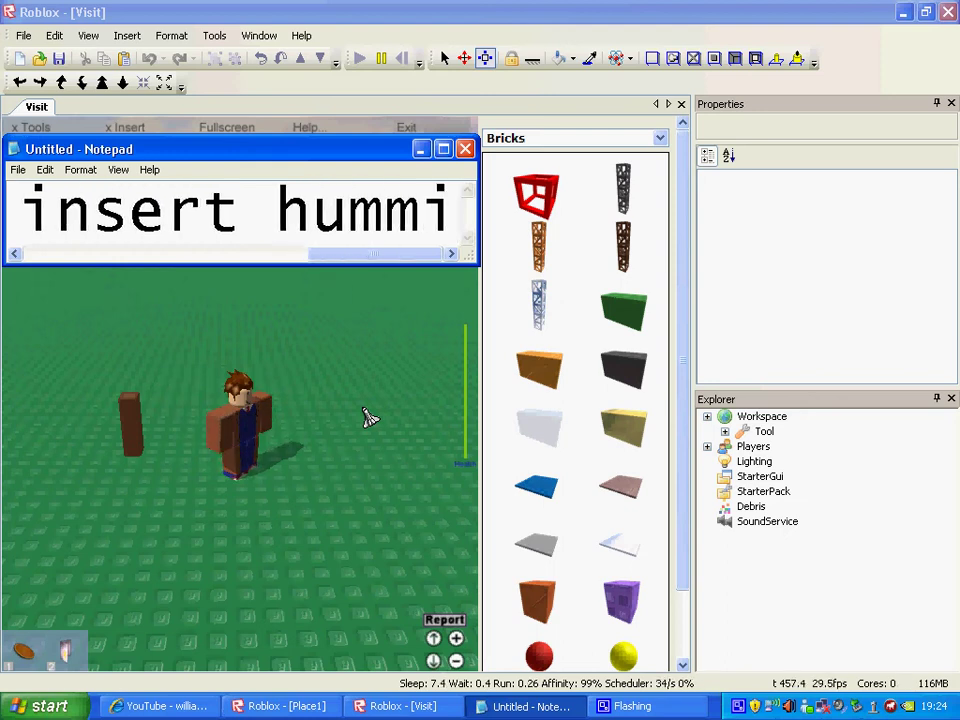
{"action": "type", "text": "noid"}
Step: Replace the whole note with the text "like this...-------"
{"action": "key", "text": "BackSpace"}
{"action": "key", "text": "BackSpace"}
{"action": "key", "text": "BackSpace"}
{"action": "key", "text": "BackSpace"}
{"action": "key", "text": "BackSpace"}
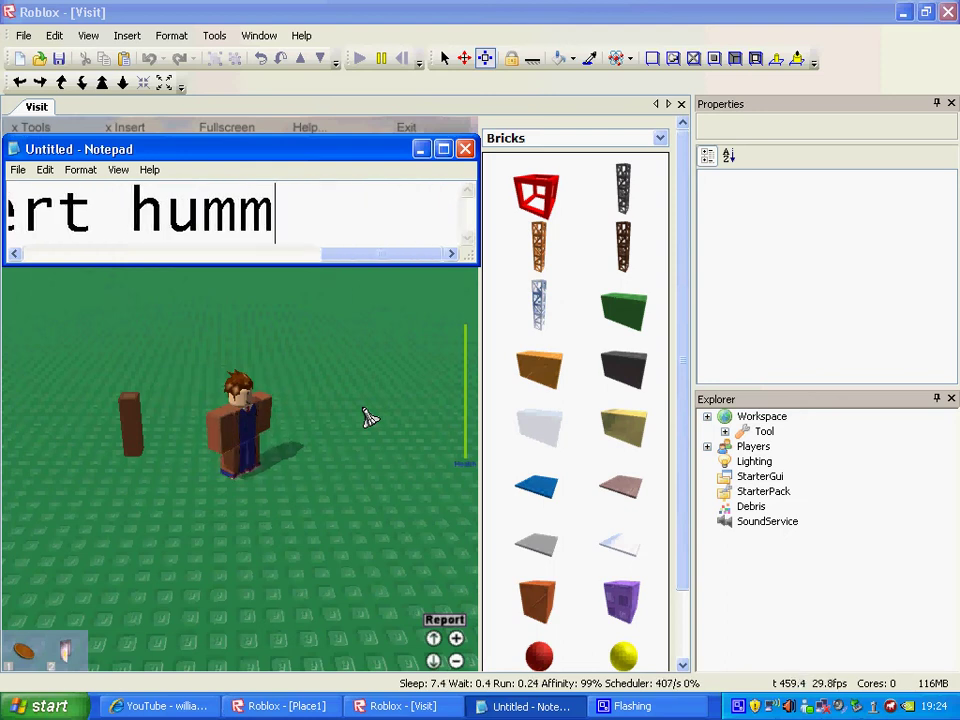
{"action": "key", "text": "BackSpace"}
{"action": "key", "text": "BackSpace"}
{"action": "key", "text": "BackSpace"}
{"action": "key", "text": "BackSpace"}
{"action": "key", "text": "BackSpace"}
{"action": "key", "text": "BackSpace"}
{"action": "key", "text": "BackSpace"}
{"action": "key", "text": "BackSpace"}
{"action": "key", "text": "BackSpace"}
{"action": "key", "text": "BackSpace"}
{"action": "key", "text": "BackSpace"}
{"action": "key", "text": "BackSpace"}
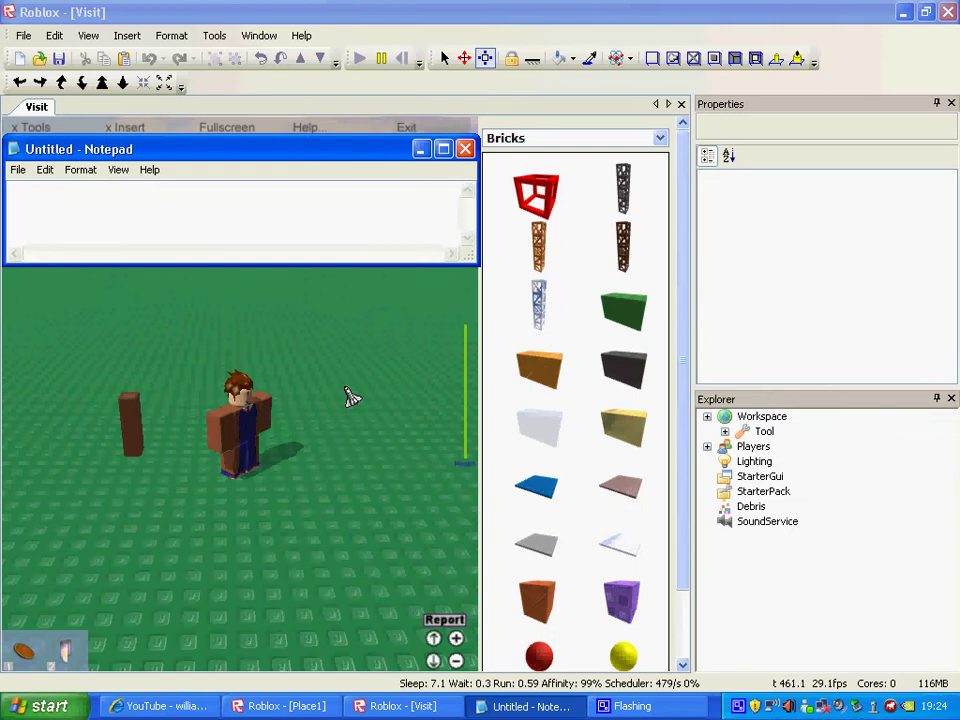
{"action": "type", "text": "like this"}
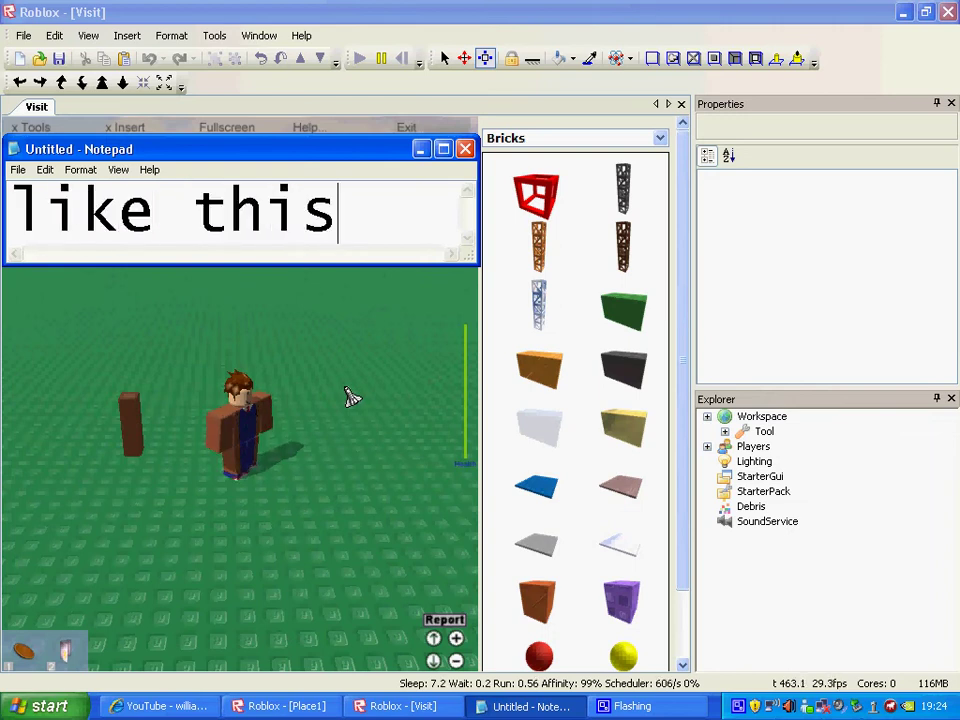
{"action": "type", "text": "...-------"}
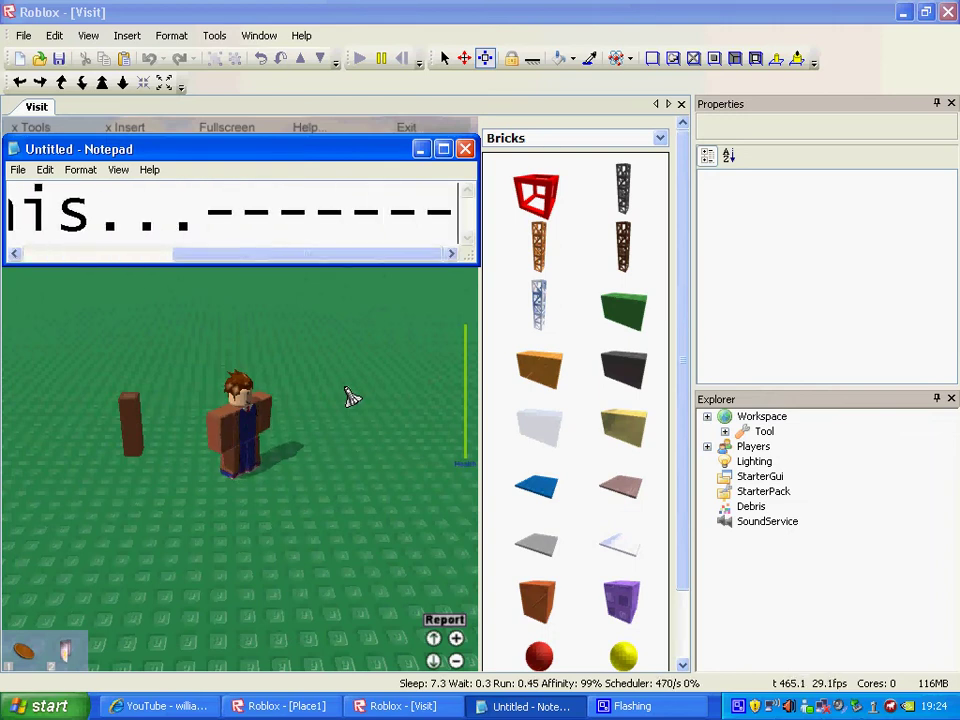
Step: Erase the note "like this...-------" completely
{"action": "key", "text": "BackSpace"}
{"action": "key", "text": "BackSpace"}
{"action": "key", "text": "BackSpace"}
{"action": "key", "text": "BackSpace"}
{"action": "key", "text": "BackSpace"}
{"action": "key", "text": "BackSpace"}
{"action": "key", "text": "BackSpace"}
{"action": "key", "text": "BackSpace"}
{"action": "key", "text": "BackSpace"}
{"action": "key", "text": "BackSpace"}
{"action": "key", "text": "BackSpace"}
{"action": "key", "text": "BackSpace"}
{"action": "key", "text": "BackSpace"}
{"action": "key", "text": "BackSpace"}
{"action": "key", "text": "BackSpace"}
{"action": "key", "text": "BackSpace"}
{"action": "key", "text": "BackSpace"}
{"action": "key", "text": "BackSpace"}
{"action": "key", "text": "BackSpace"}
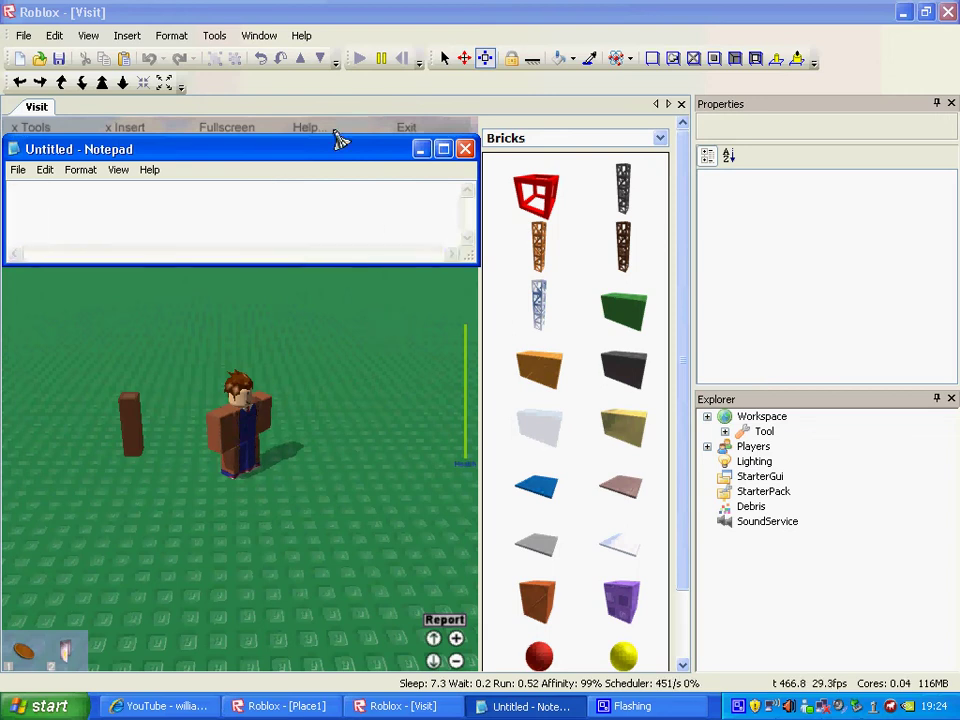
Step: Return to Roblox, open the Insert Object dialog and bring the Humanoid entry into view
{"action": "left_click", "coordinate": [127, 36]}
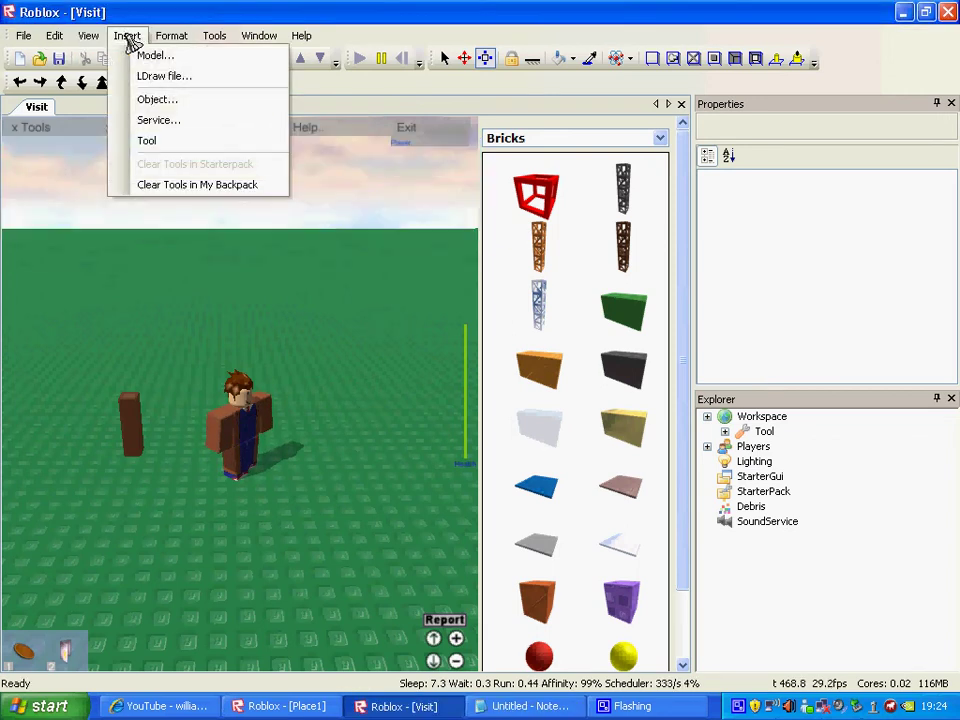
{"action": "left_click", "coordinate": [190, 101]}
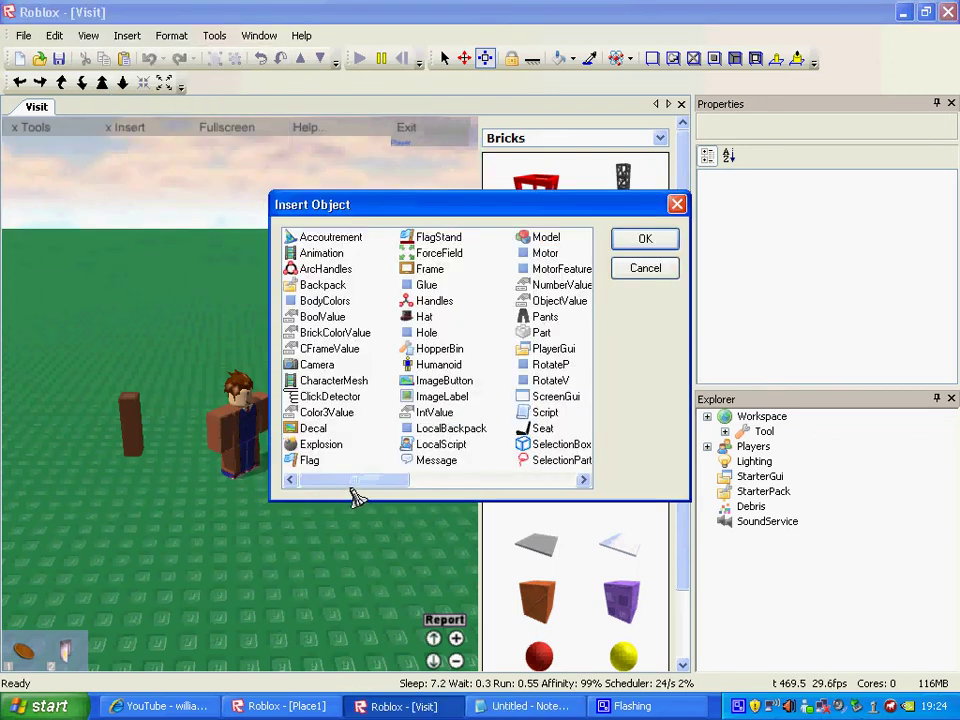
{"action": "left_click_drag", "start_coordinate": [369, 484], "coordinate": [424, 470]}
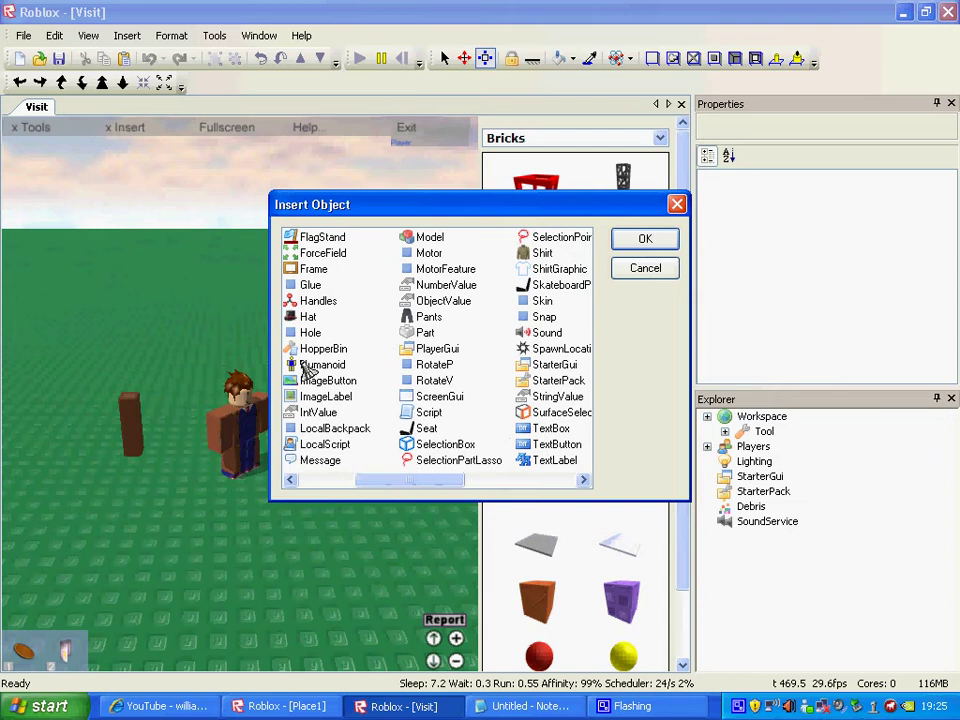
Step: Switch to Notepad and write "Its like a lego man" in the empty note
{"action": "left_click", "coordinate": [520, 706]}
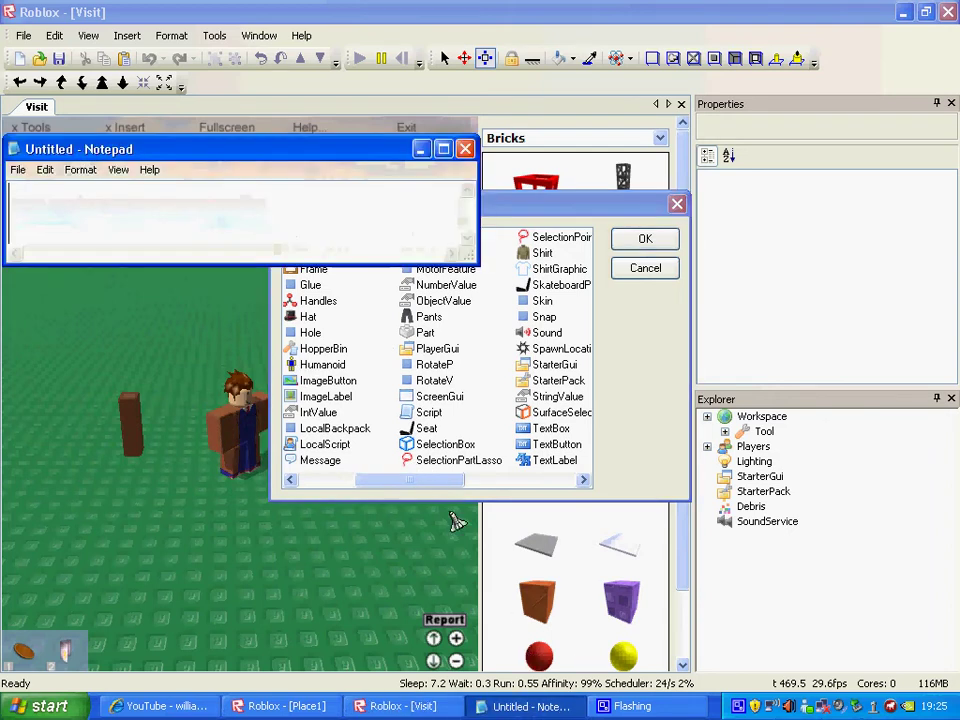
{"action": "type", "text": "Its "}
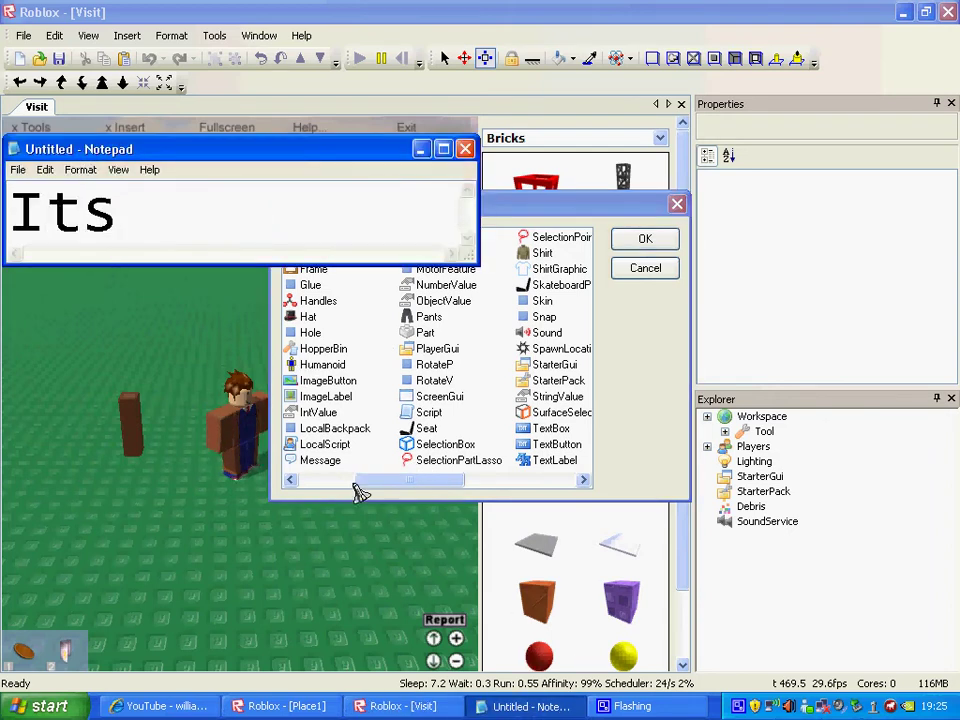
{"action": "type", "text": "like a le"}
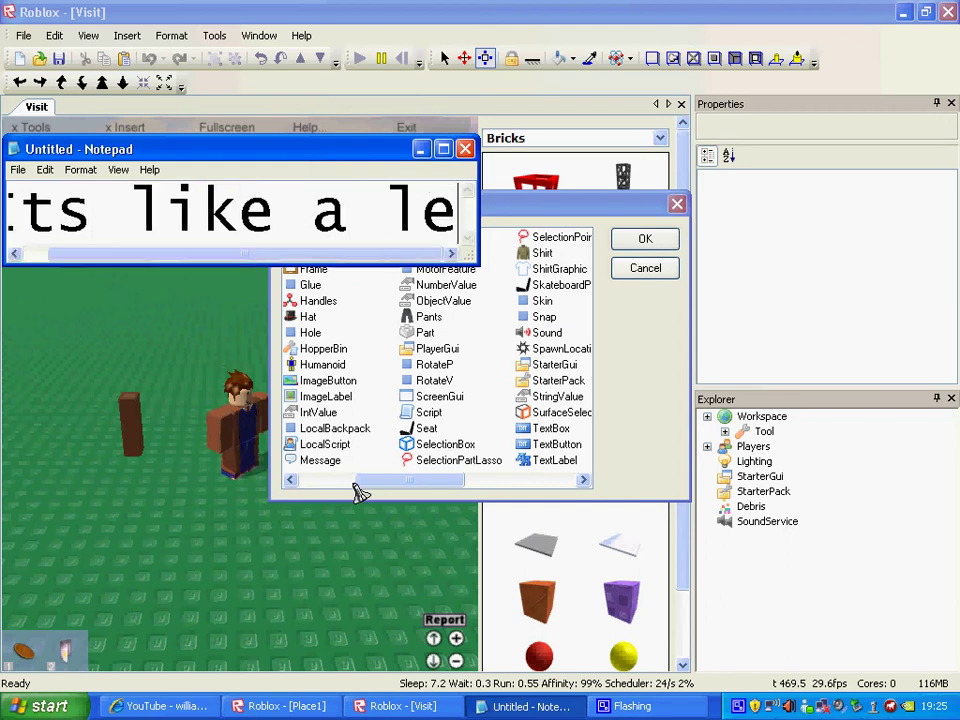
{"action": "type", "text": "h"}
{"action": "key", "text": "BackSpace"}
{"action": "type", "text": "go ma"}
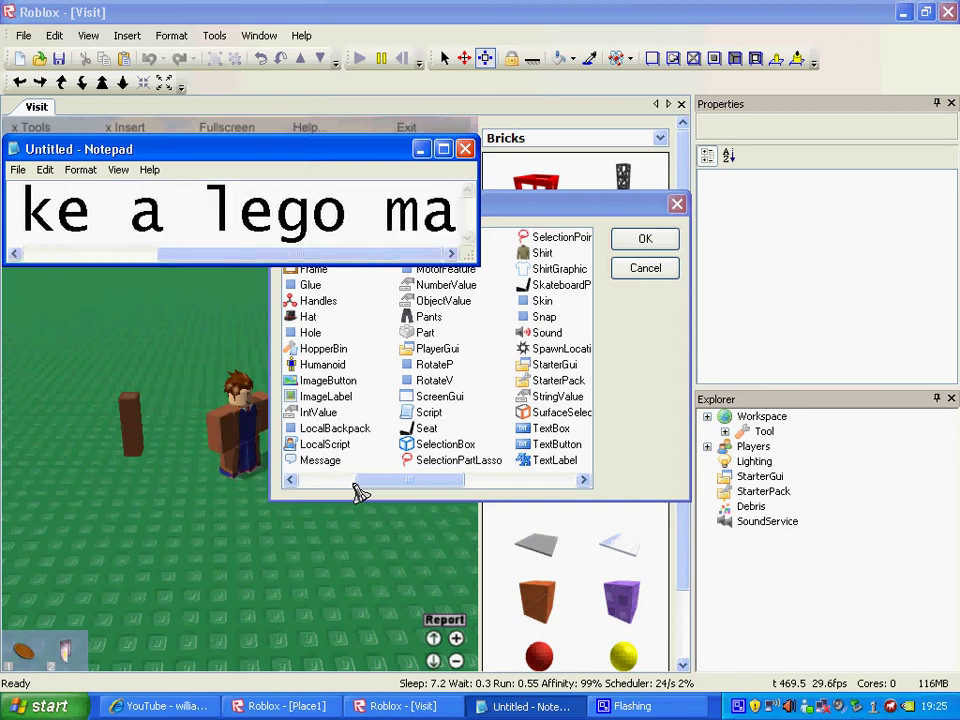
{"action": "type", "text": "n"}
Step: Erase the note "Its like a lego man" completely
{"action": "key", "text": "BackSpace"}
{"action": "key", "text": "BackSpace"}
{"action": "key", "text": "BackSpace"}
{"action": "key", "text": "BackSpace"}
{"action": "key", "text": "BackSpace"}
{"action": "key", "text": "BackSpace"}
{"action": "key", "text": "BackSpace"}
{"action": "key", "text": "BackSpace"}
{"action": "key", "text": "BackSpace"}
{"action": "key", "text": "BackSpace"}
{"action": "key", "text": "BackSpace"}
{"action": "key", "text": "BackSpace"}
{"action": "key", "text": "BackSpace"}
{"action": "key", "text": "BackSpace"}
{"action": "key", "text": "BackSpace"}
{"action": "key", "text": "BackSpace"}
{"action": "key", "text": "BackSpace"}
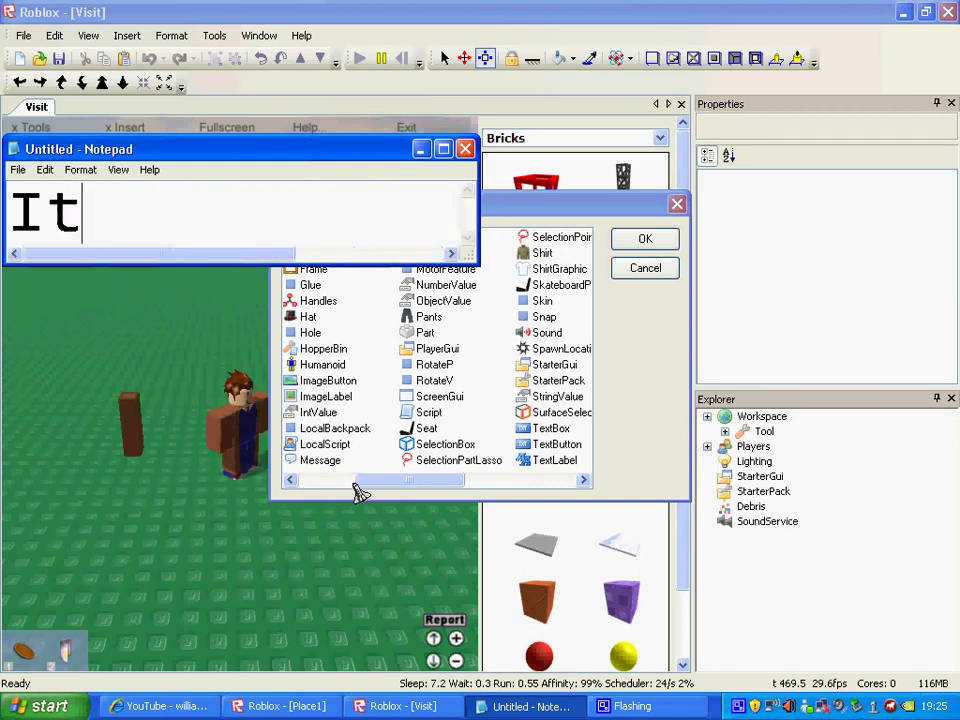
{"action": "key", "text": "BackSpace"}
{"action": "key", "text": "BackSpace"}
Step: Return to the Insert Object dialog in Roblox and insert a Humanoid object into the workspace
{"action": "left_click", "coordinate": [364, 317]}
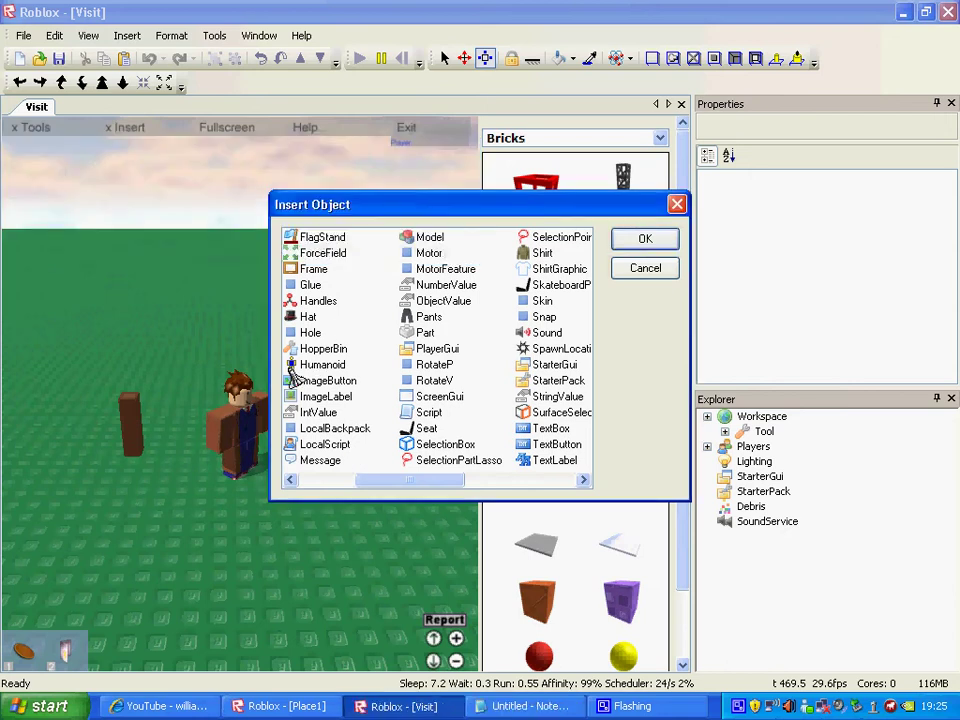
{"action": "left_click", "coordinate": [294, 366]}
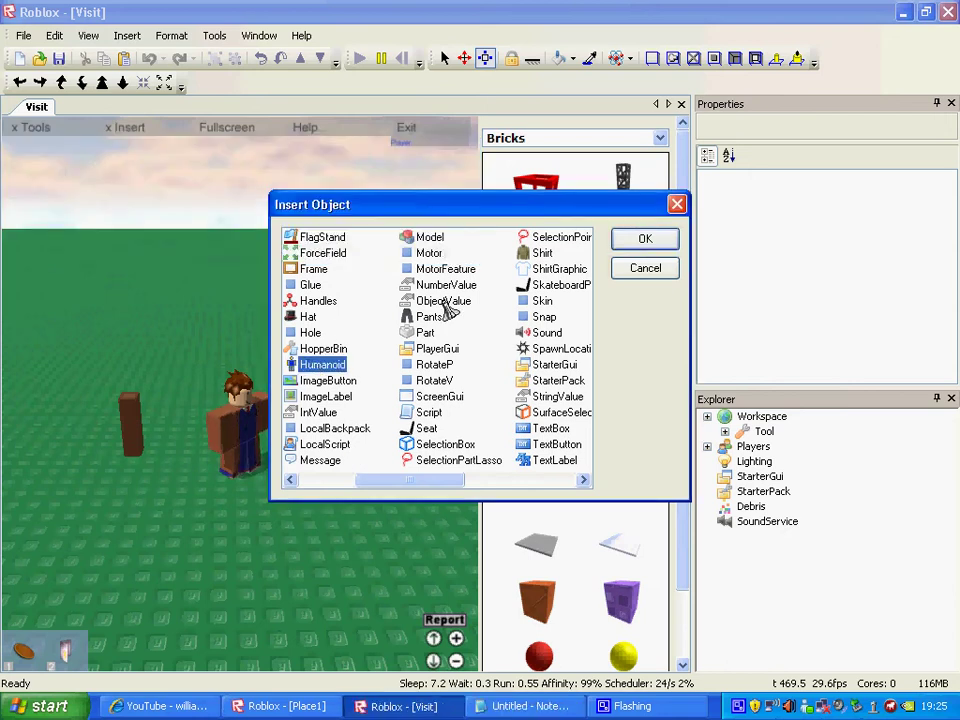
{"action": "left_click", "coordinate": [646, 240]}
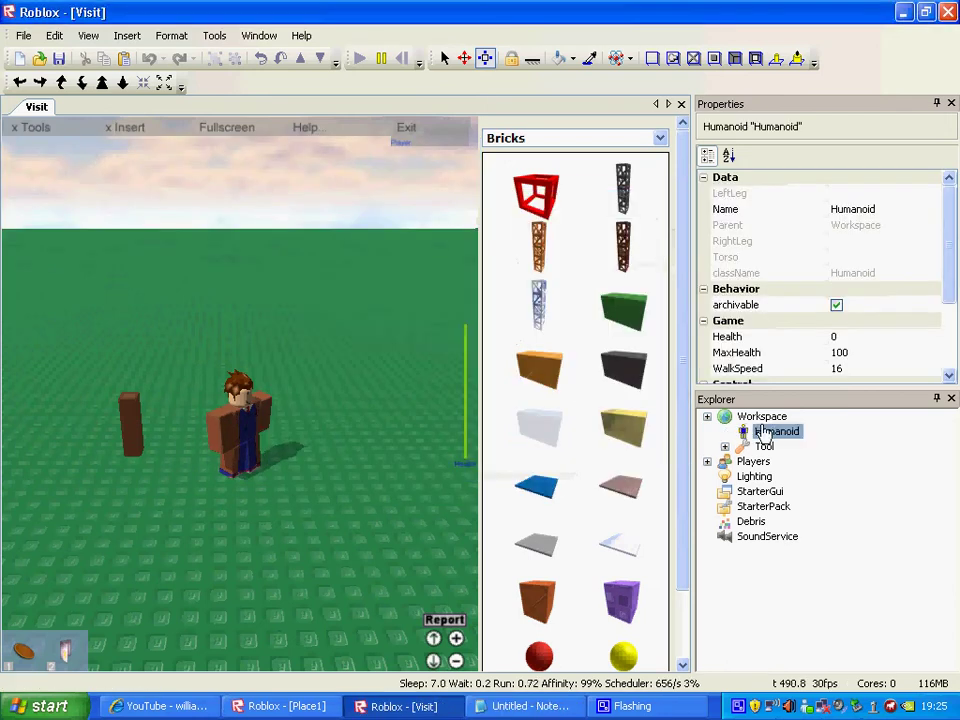
Step: Switch to Notepad and write "Now Drag that into the tool" in the empty note
{"action": "left_click", "coordinate": [527, 708]}
{"action": "type", "text": "Now "}
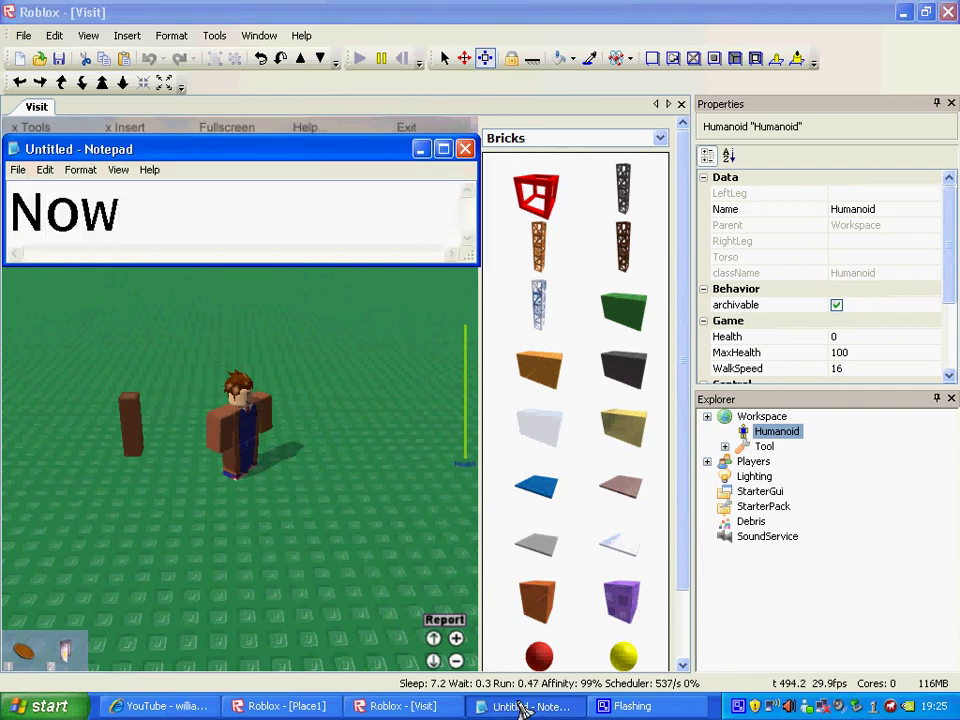
{"action": "type", "text": " DAR"}
{"action": "key", "text": "BackSpace"}
{"action": "key", "text": "BackSpace"}
{"action": "type", "text": "R"}
{"action": "key", "text": "BackSpace"}
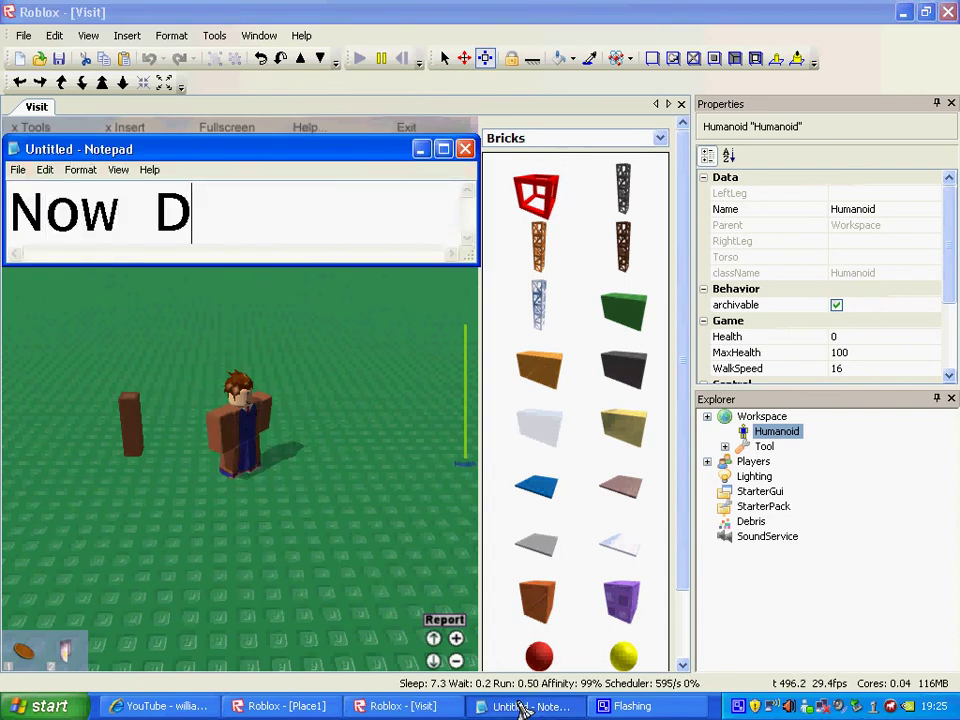
{"action": "type", "text": "rag "}
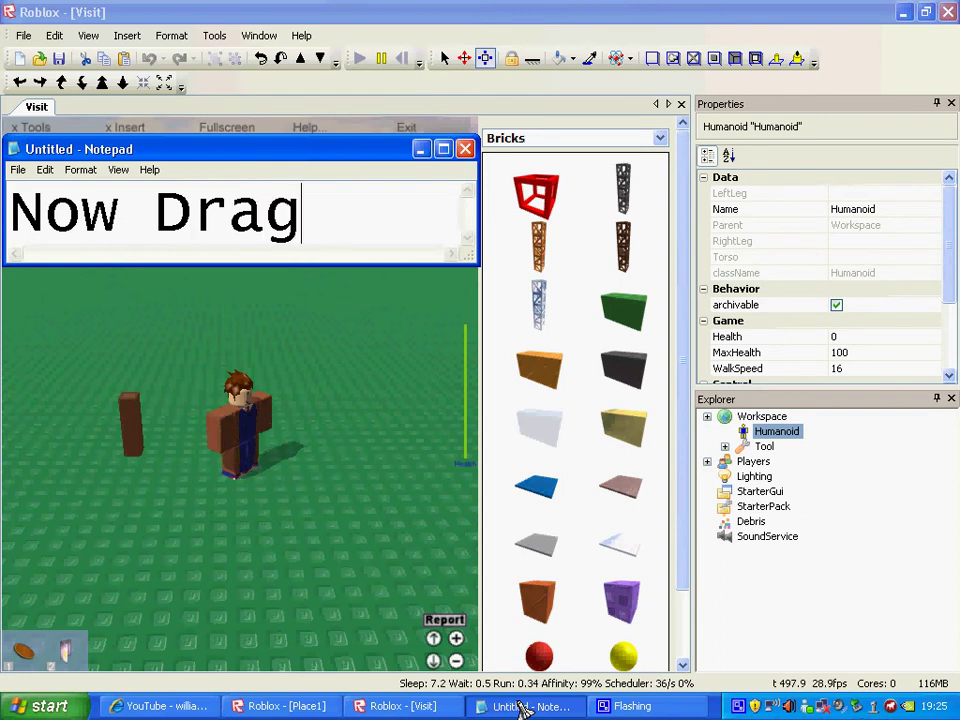
{"action": "type", "text": "that in"}
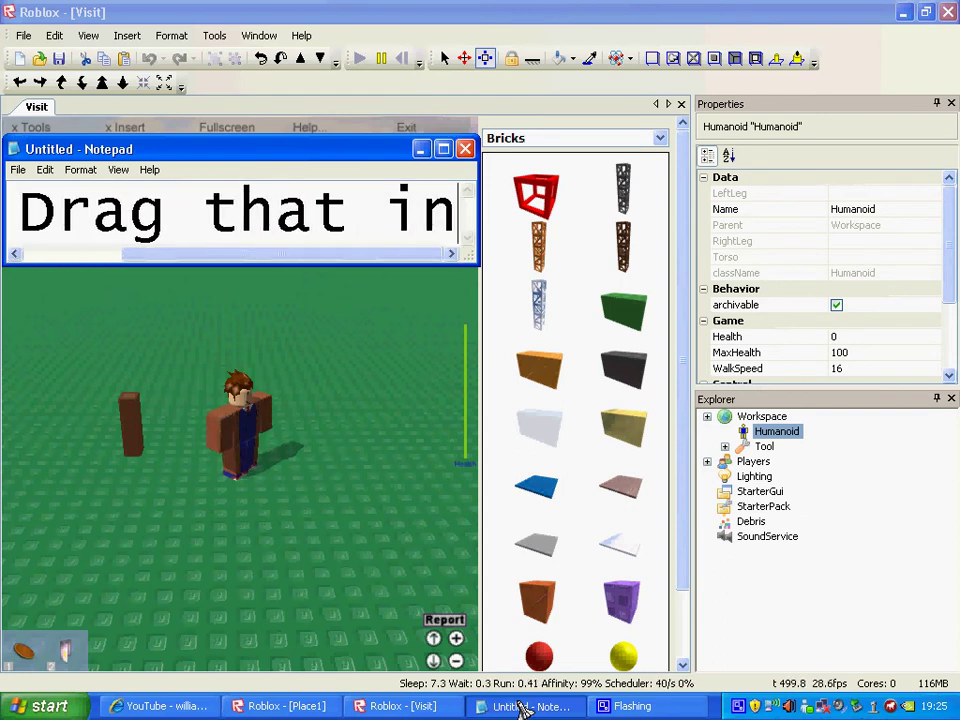
{"action": "type", "text": "to the tool"}
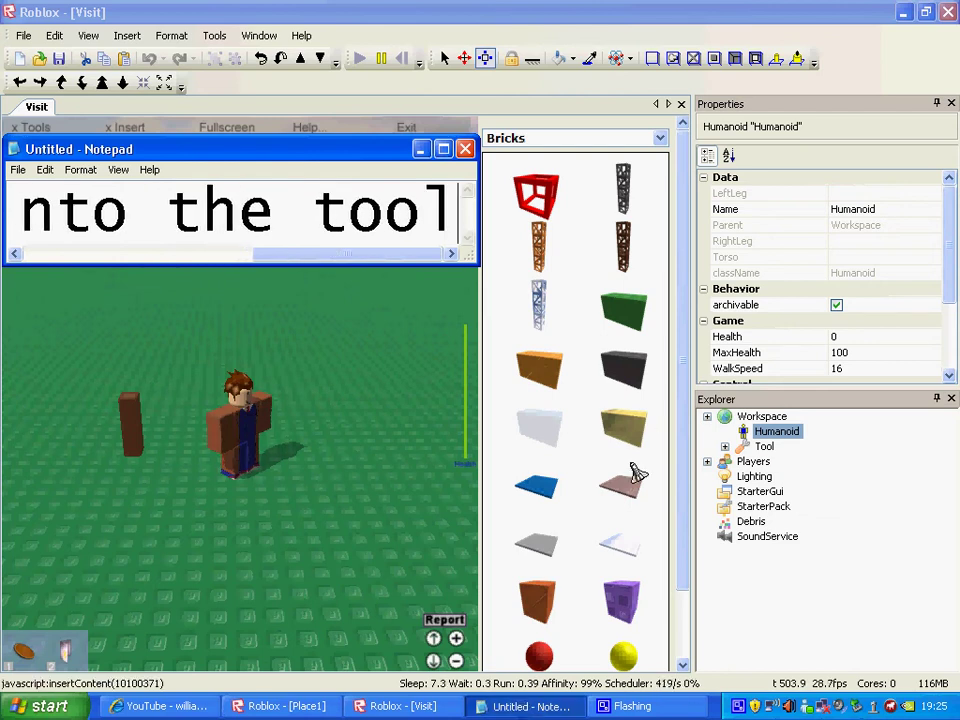
Step: Clear the Notepad note, return to Roblox and move the Humanoid from the Workspace into the Tool
{"action": "key", "text": "ctrl+a"}
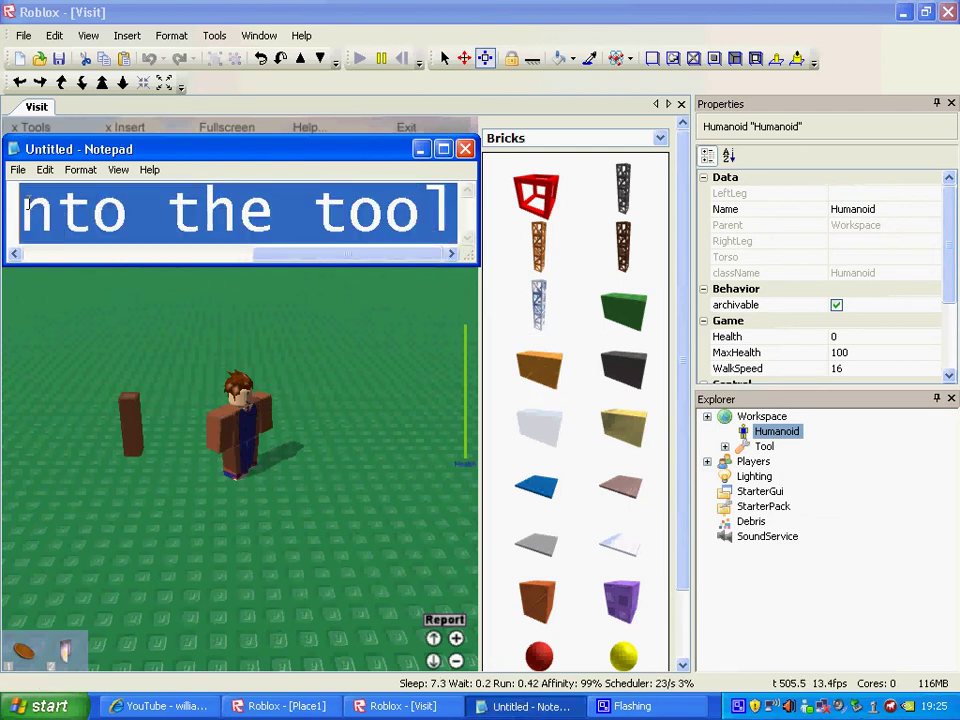
{"action": "key", "text": "Delete"}
{"action": "left_click_drag", "start_coordinate": [790, 432], "coordinate": [760, 452]}
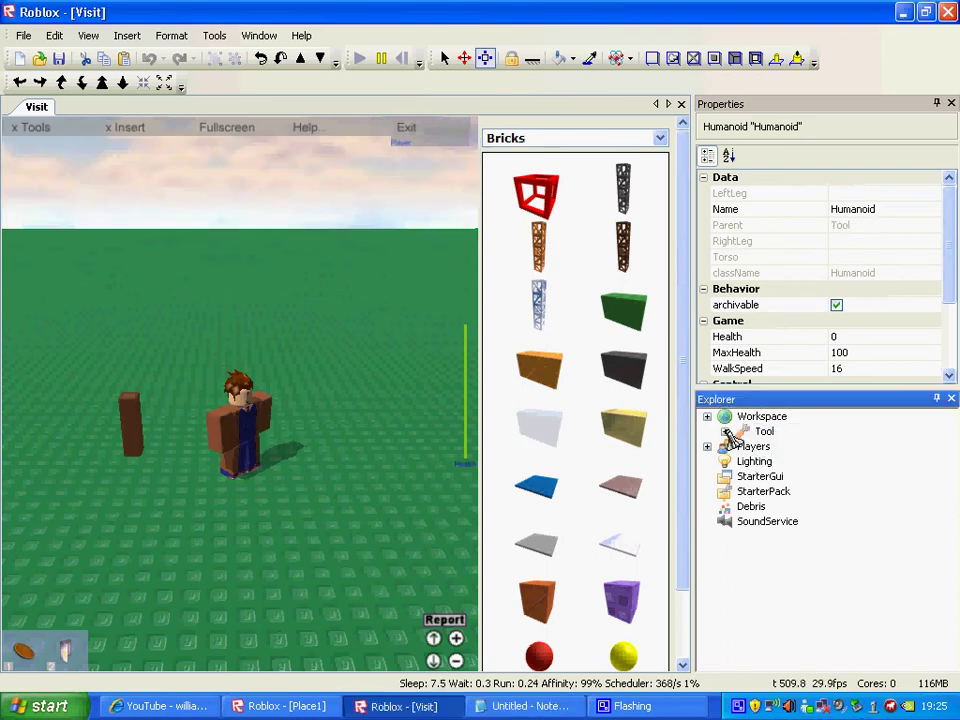
{"action": "left_click", "coordinate": [726, 432]}
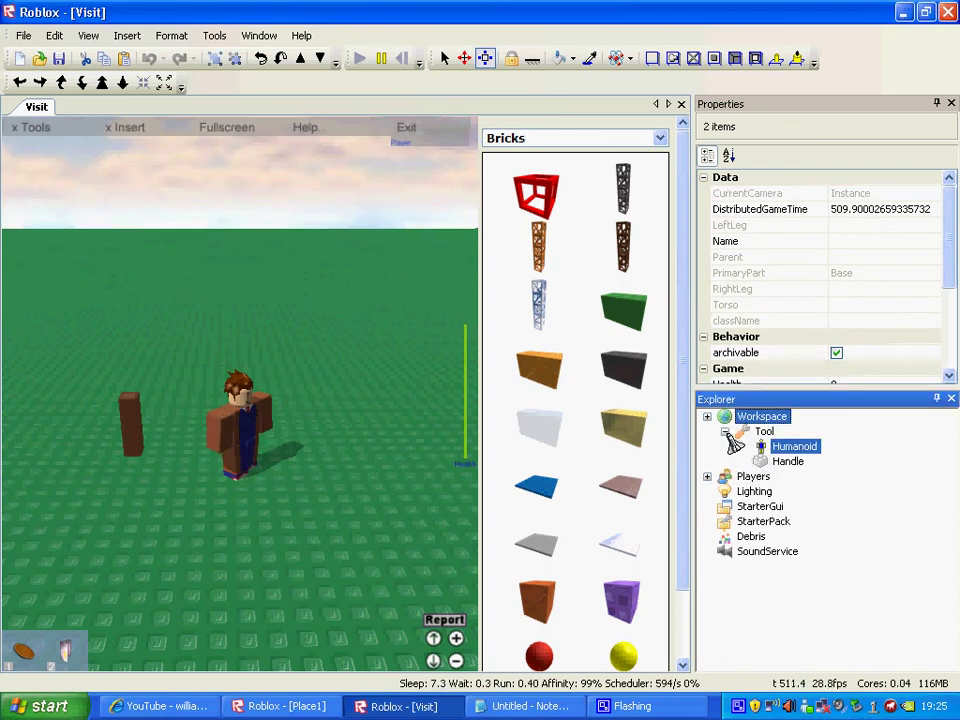
{"action": "left_click", "coordinate": [725, 432]}
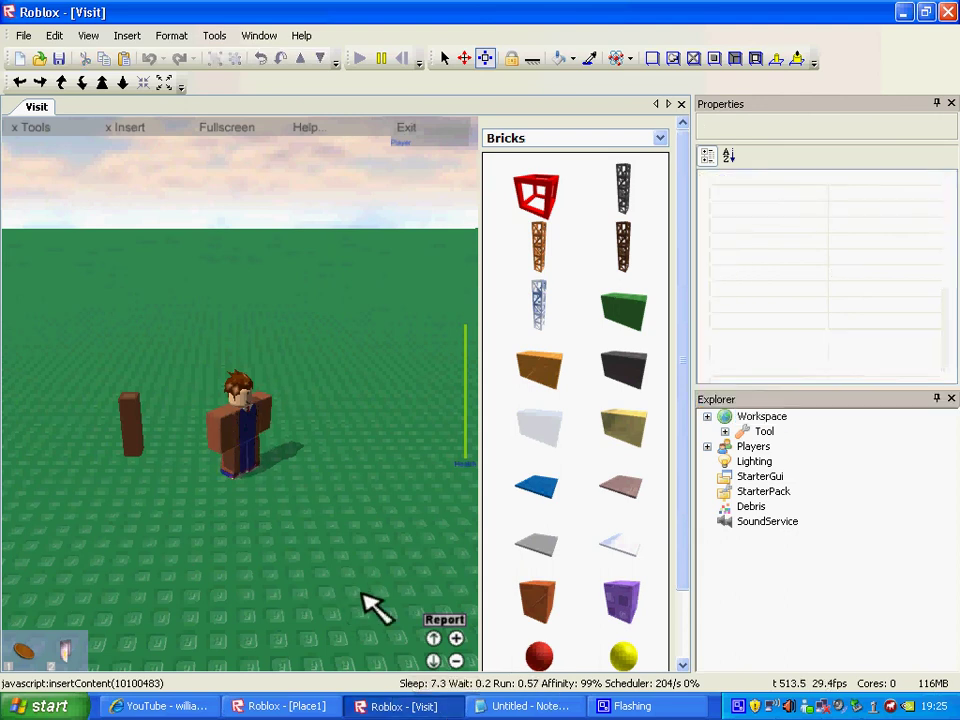
Step: Switch to Notepad and write "Now Open Up Player Like This.." in the empty note
{"action": "left_click", "coordinate": [510, 706]}
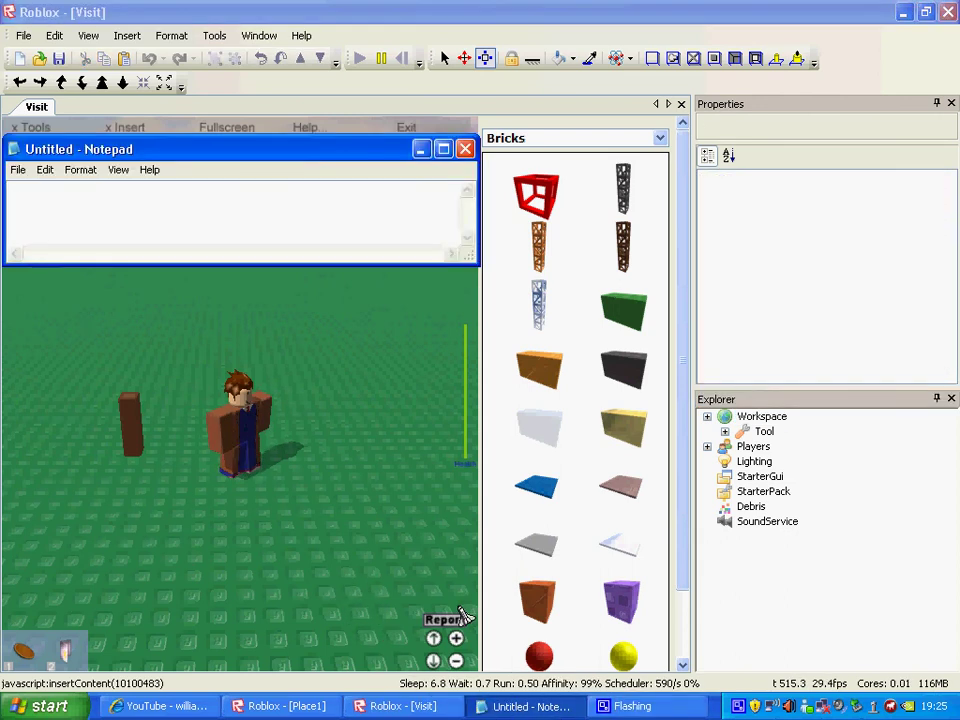
{"action": "type", "text": "Now O"}
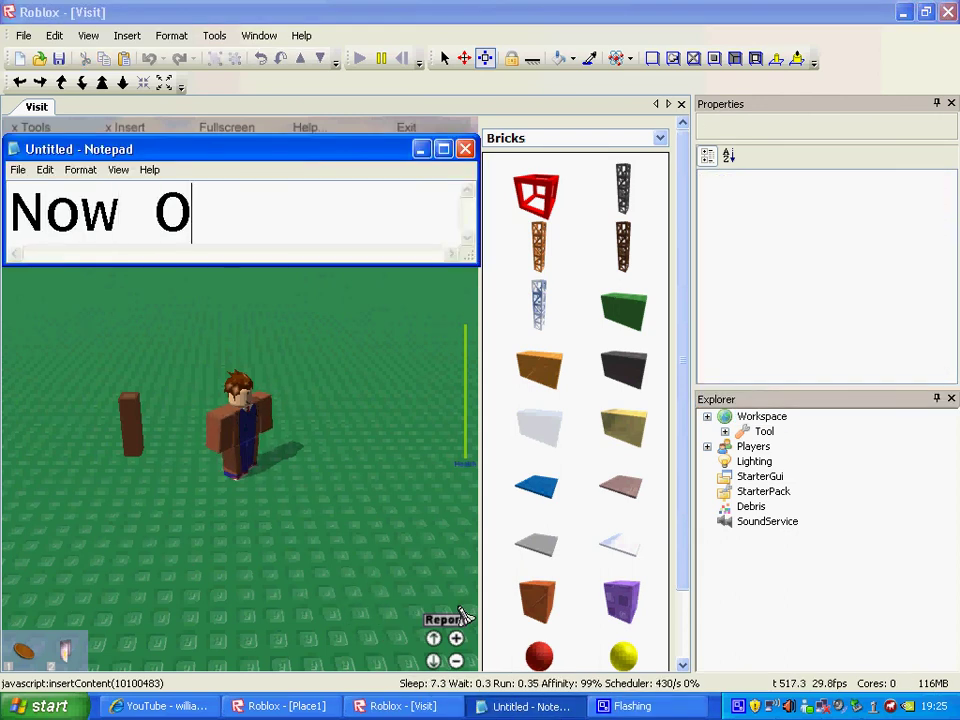
{"action": "type", "text": "pen Up PLay"}
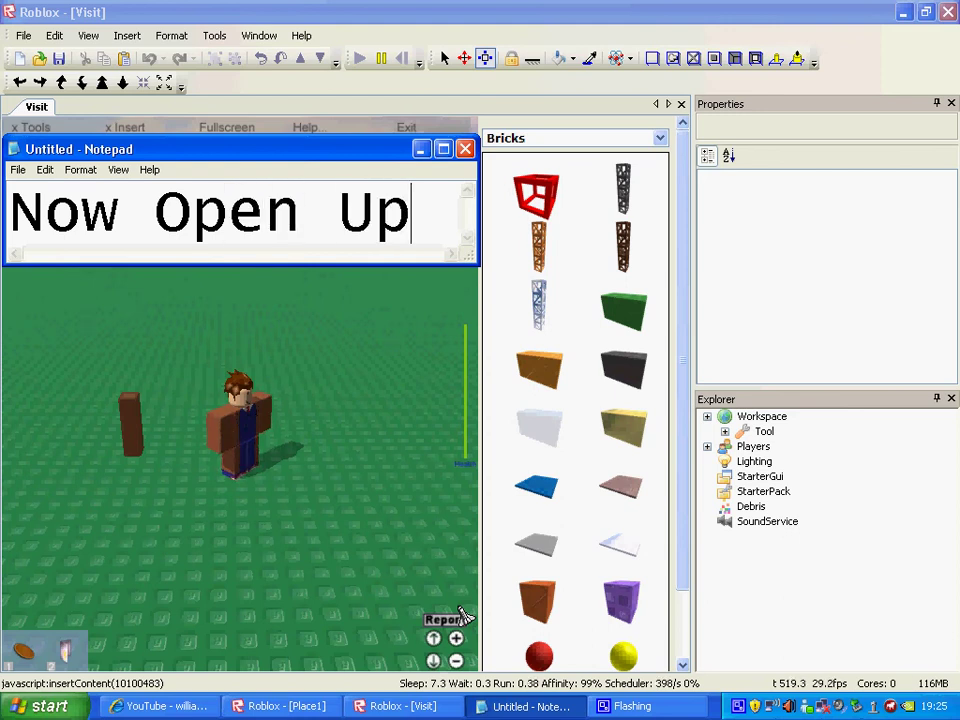
{"action": "key", "text": "BackSpace"}
{"action": "key", "text": "BackSpace"}
{"action": "key", "text": "BackSpace"}
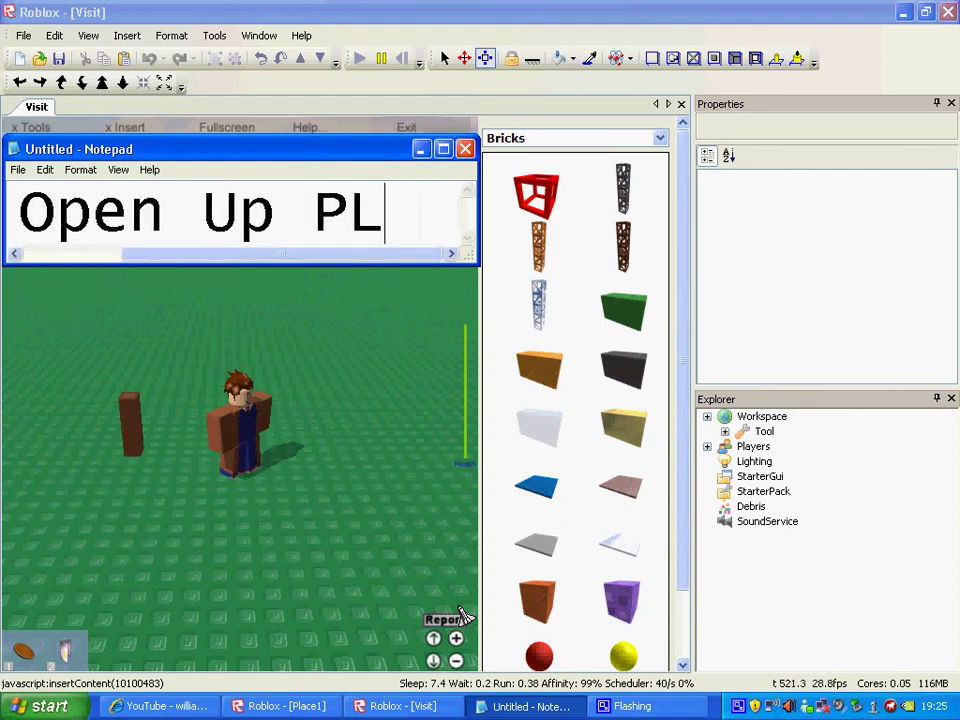
{"action": "type", "text": "LAY"}
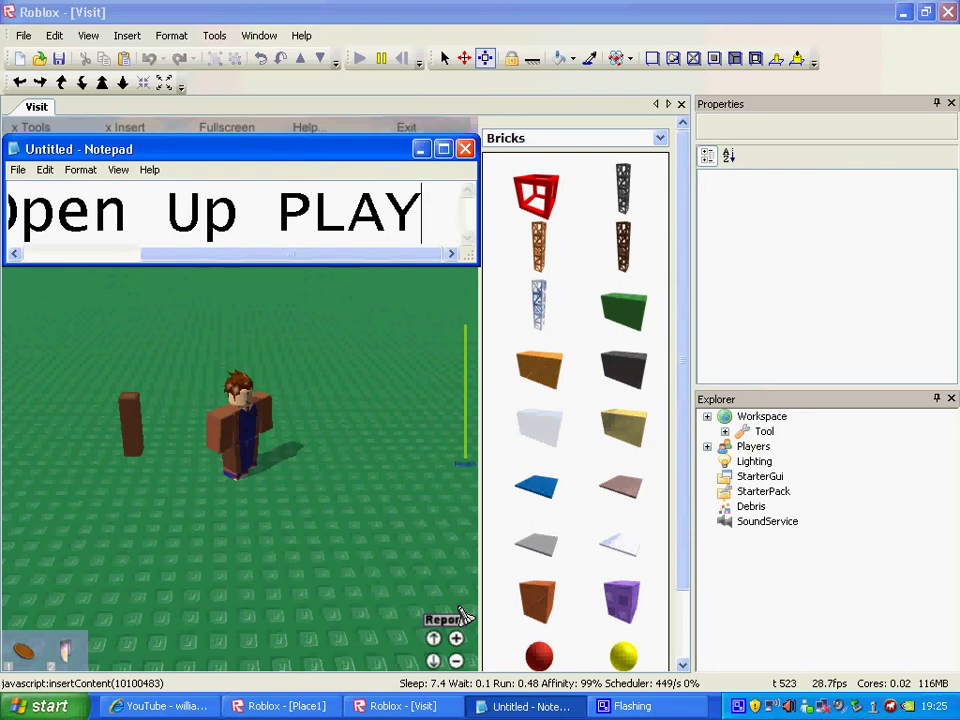
{"action": "key", "text": "BackSpace"}
{"action": "key", "text": "BackSpace"}
{"action": "key", "text": "BackSpace"}
{"action": "type", "text": "p"}
{"action": "key", "text": "BackSpace"}
{"action": "type", "text": "la"}
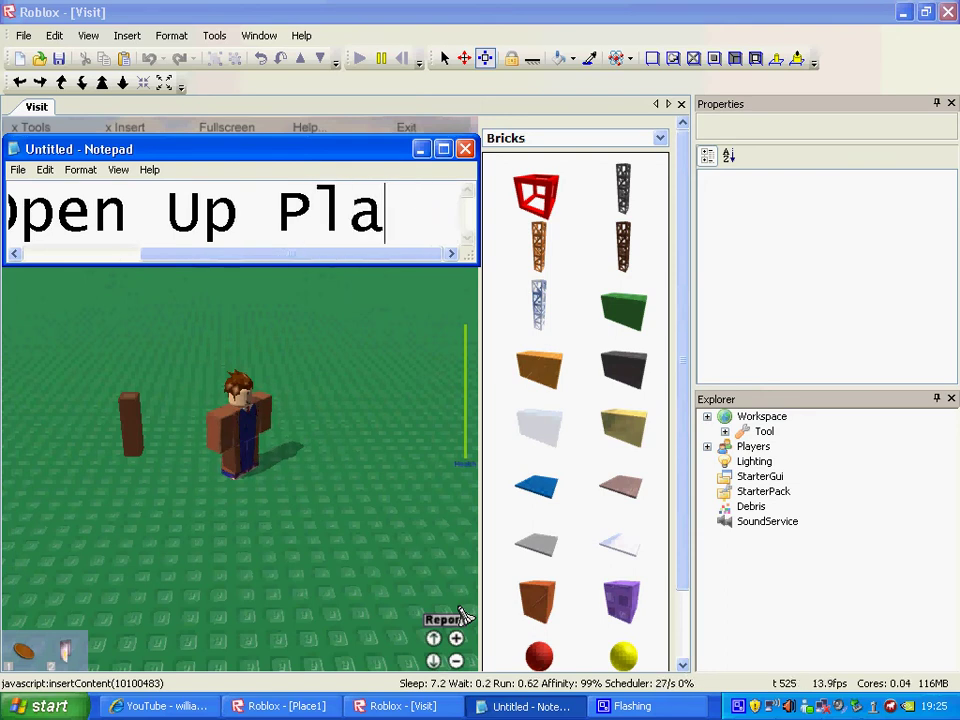
{"action": "type", "text": "yer Li"}
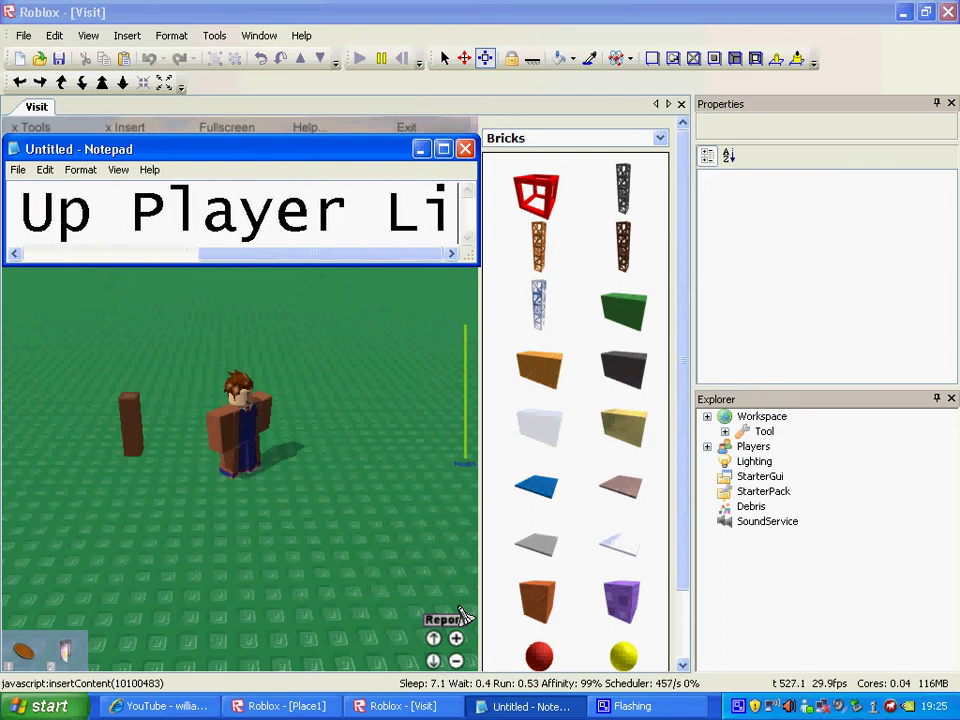
{"action": "type", "text": "KE"}
{"action": "key", "text": "BackSpace"}
{"action": "key", "text": "BackSpace"}
{"action": "type", "text": "k"}
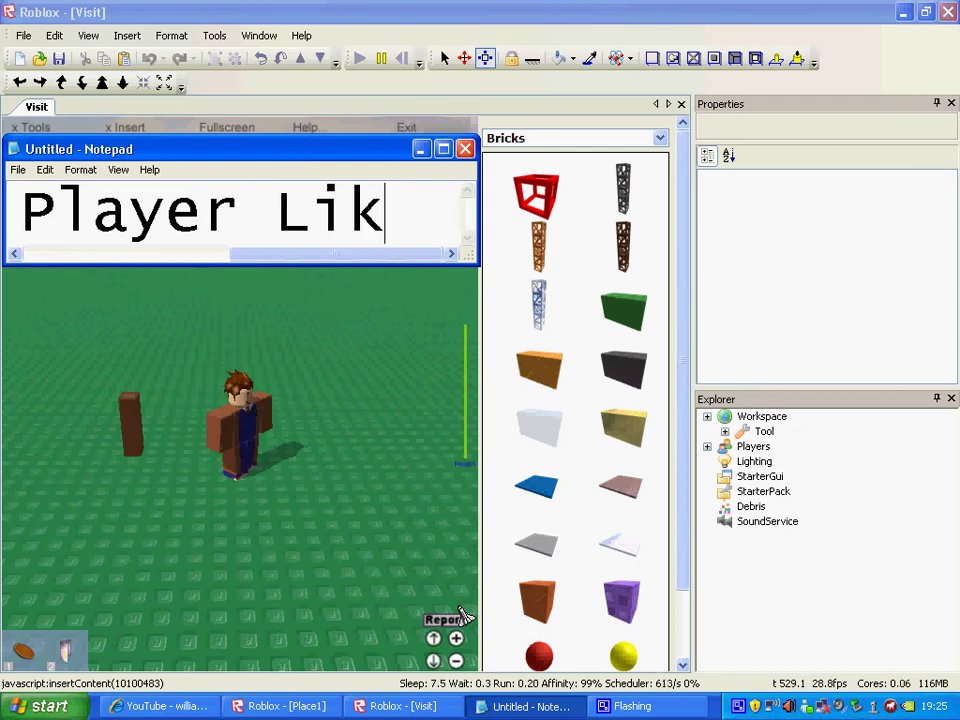
{"action": "type", "text": "e"}
{"action": "type", "text": " Th"}
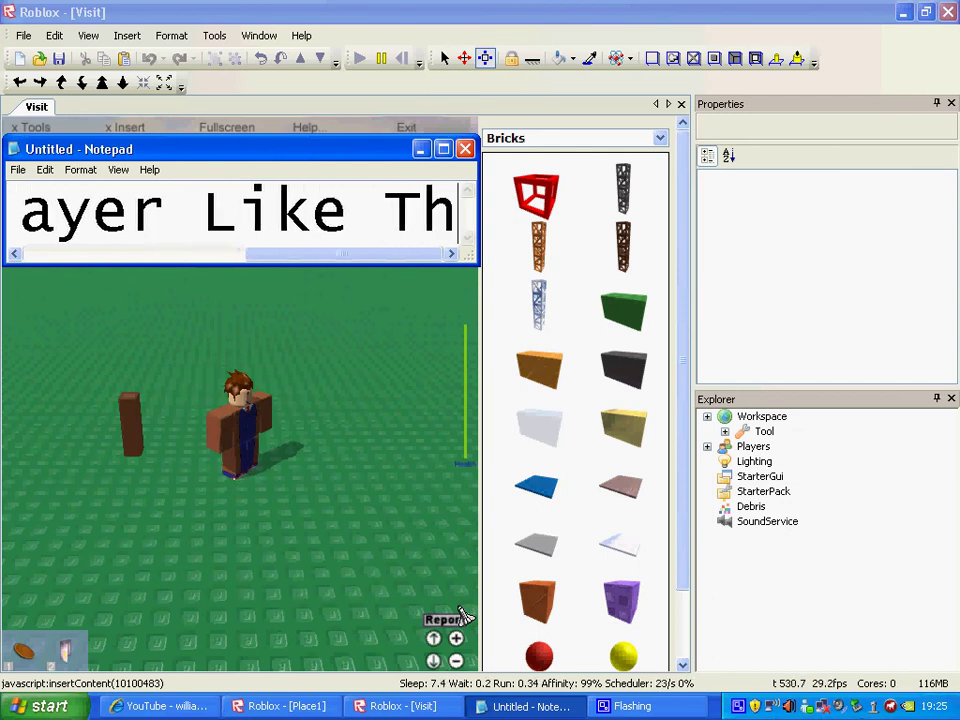
{"action": "type", "text": "is.."}
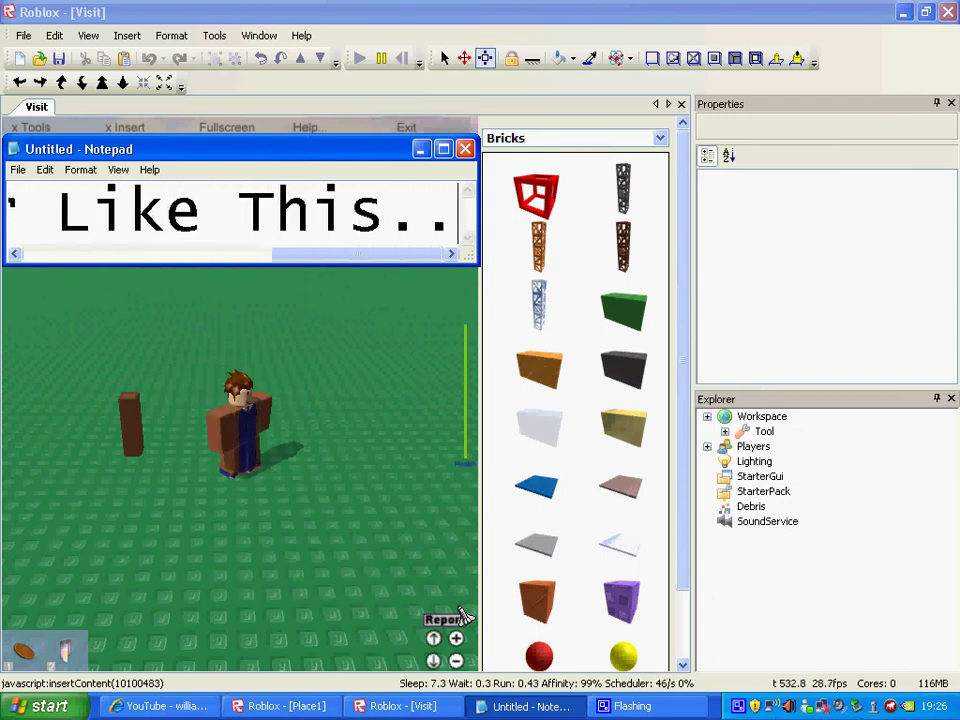
Step: Erase the note "Now Open Up Player Like This.." completely
{"action": "key", "text": "BackSpace"}
{"action": "key", "text": "BackSpace"}
{"action": "key", "text": "BackSpace"}
{"action": "key", "text": "BackSpace"}
{"action": "key", "text": "BackSpace"}
{"action": "key", "text": "BackSpace"}
{"action": "key", "text": "BackSpace"}
{"action": "key", "text": "BackSpace"}
{"action": "key", "text": "BackSpace"}
{"action": "key", "text": "BackSpace"}
{"action": "key", "text": "BackSpace"}
{"action": "key", "text": "BackSpace"}
{"action": "key", "text": "BackSpace"}
{"action": "key", "text": "BackSpace"}
{"action": "key", "text": "BackSpace"}
{"action": "key", "text": "BackSpace"}
{"action": "key", "text": "BackSpace"}
{"action": "key", "text": "BackSpace"}
{"action": "key", "text": "BackSpace"}
{"action": "key", "text": "BackSpace"}
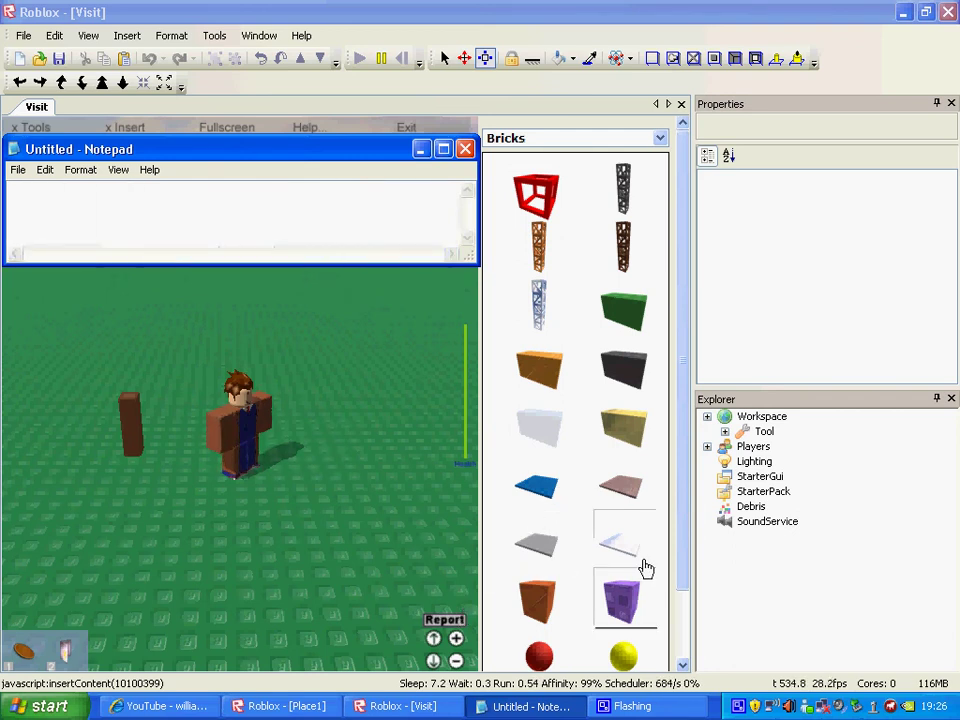
Step: Return to Roblox and expand Players, the Player entry and its Backpack in the object tree
{"action": "left_click", "coordinate": [708, 447]}
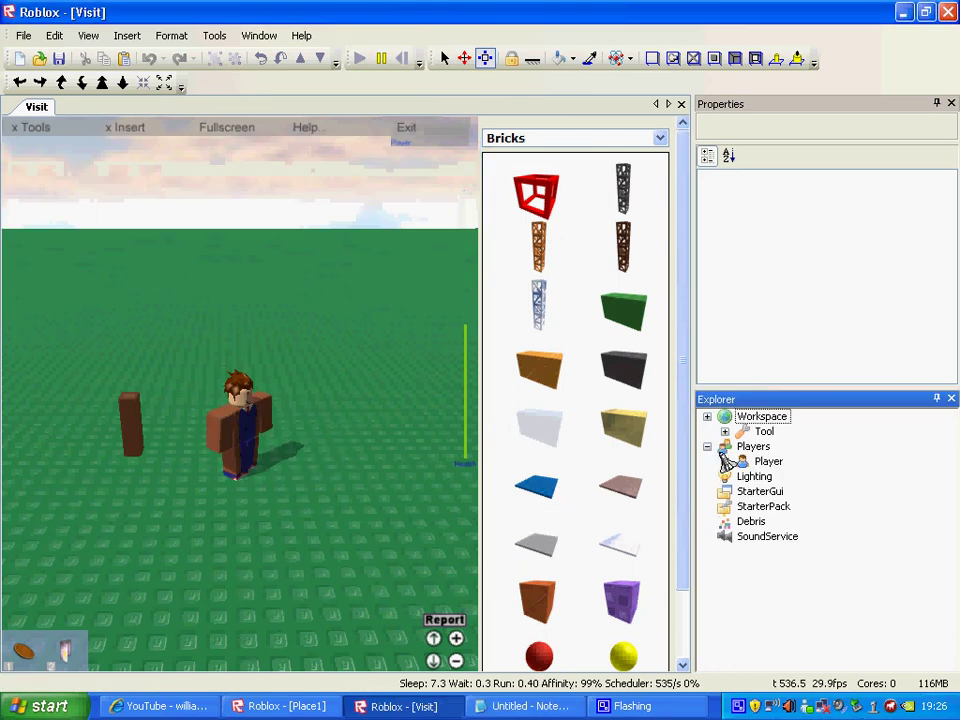
{"action": "left_click", "coordinate": [725, 461]}
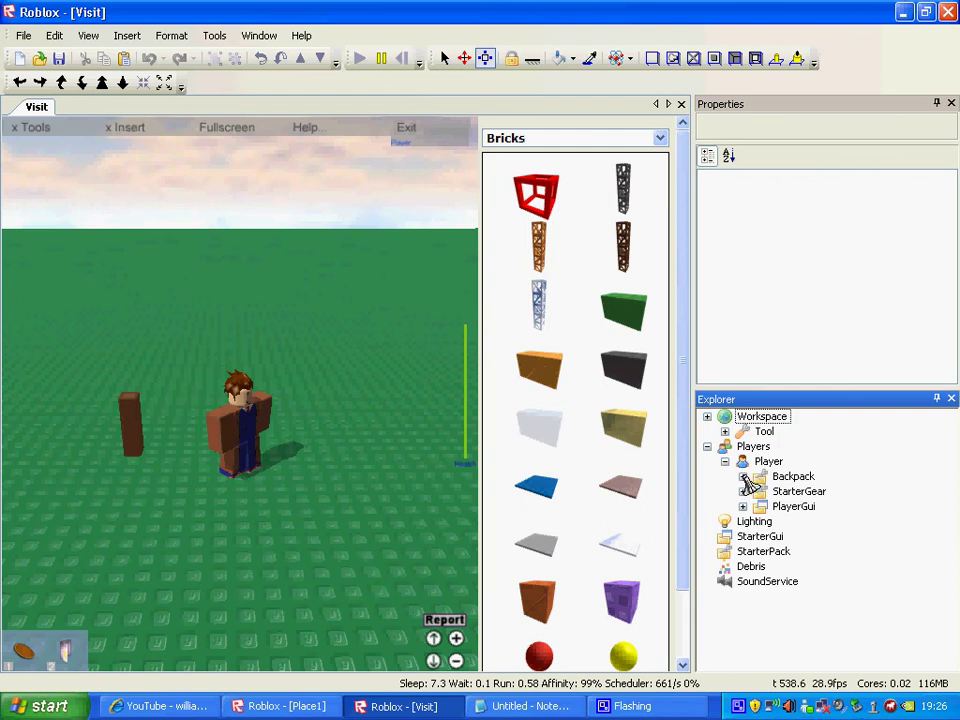
{"action": "left_click", "coordinate": [743, 477]}
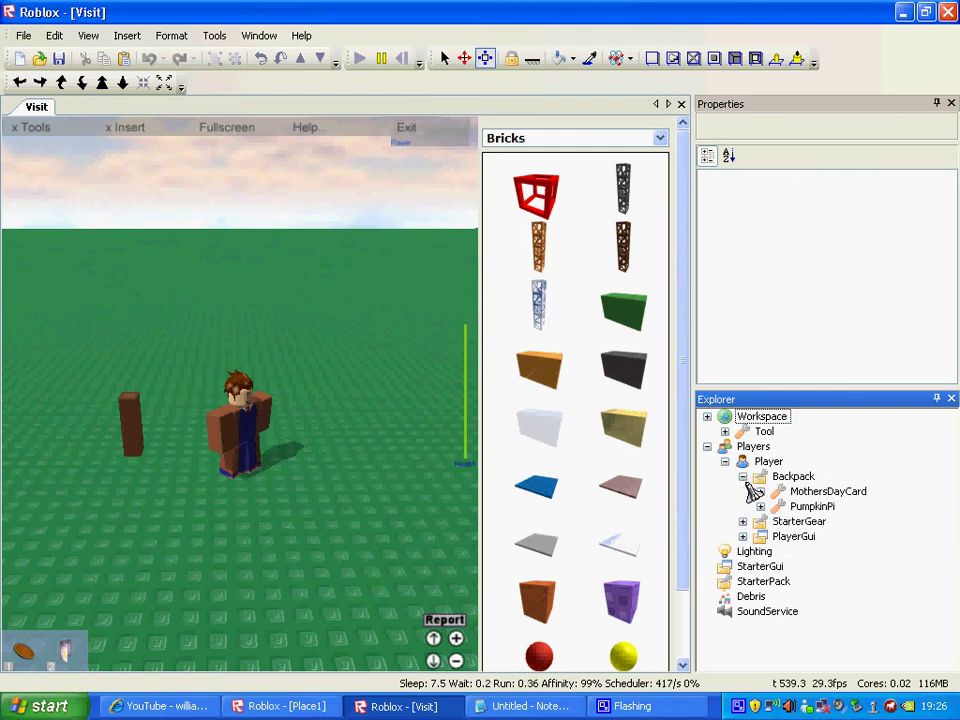
Step: Switch to Notepad and write "now open up backpack then drag the tool into the backpack like this"
{"action": "left_click", "coordinate": [530, 706]}
{"action": "type", "text": "now open "}
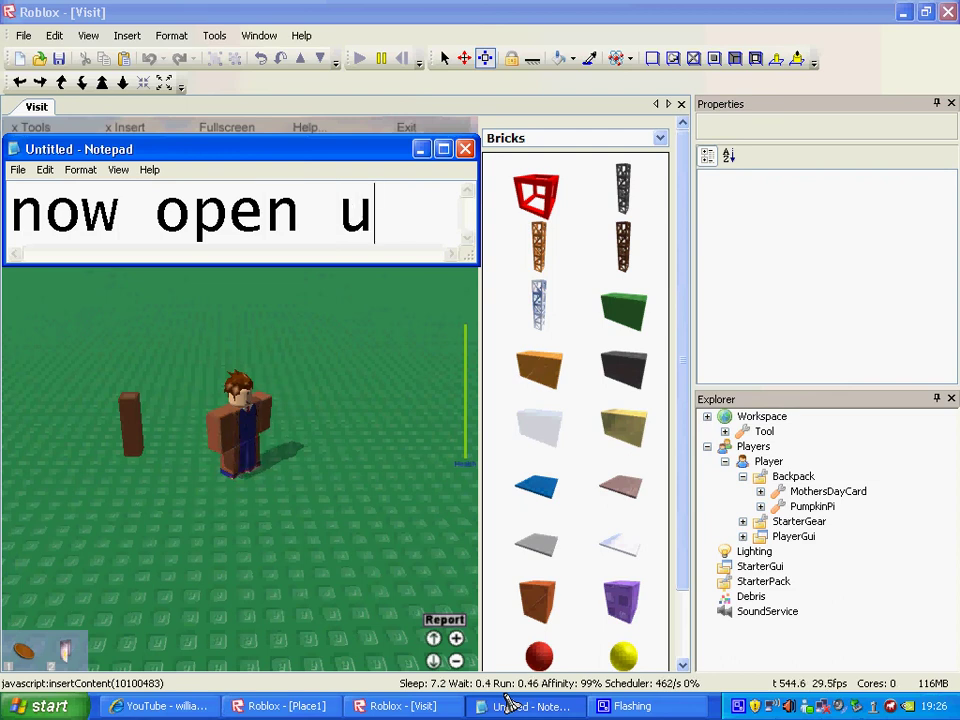
{"action": "type", "text": "un"}
{"action": "key", "text": "BackSpace"}
{"action": "type", "text": "p "}
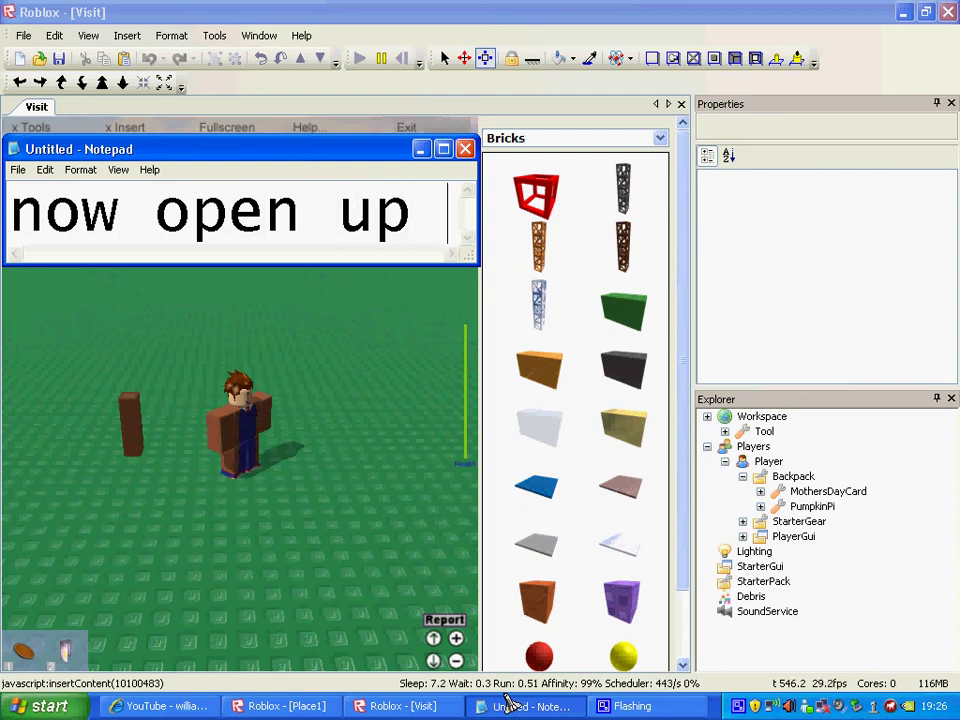
{"action": "type", "text": "backpack"}
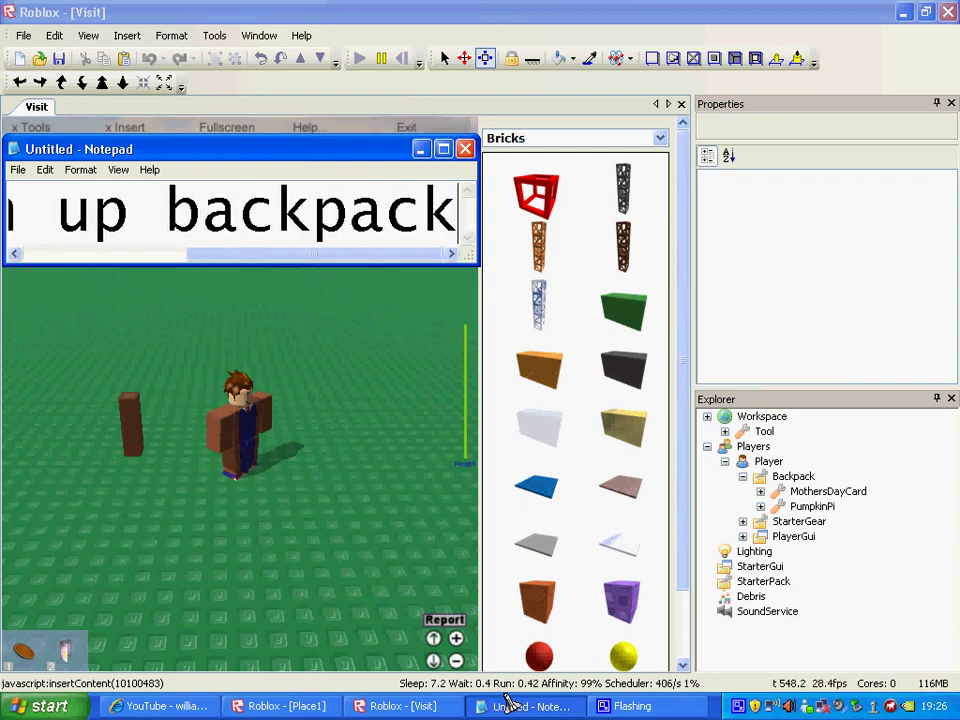
{"action": "type", "text": " then"}
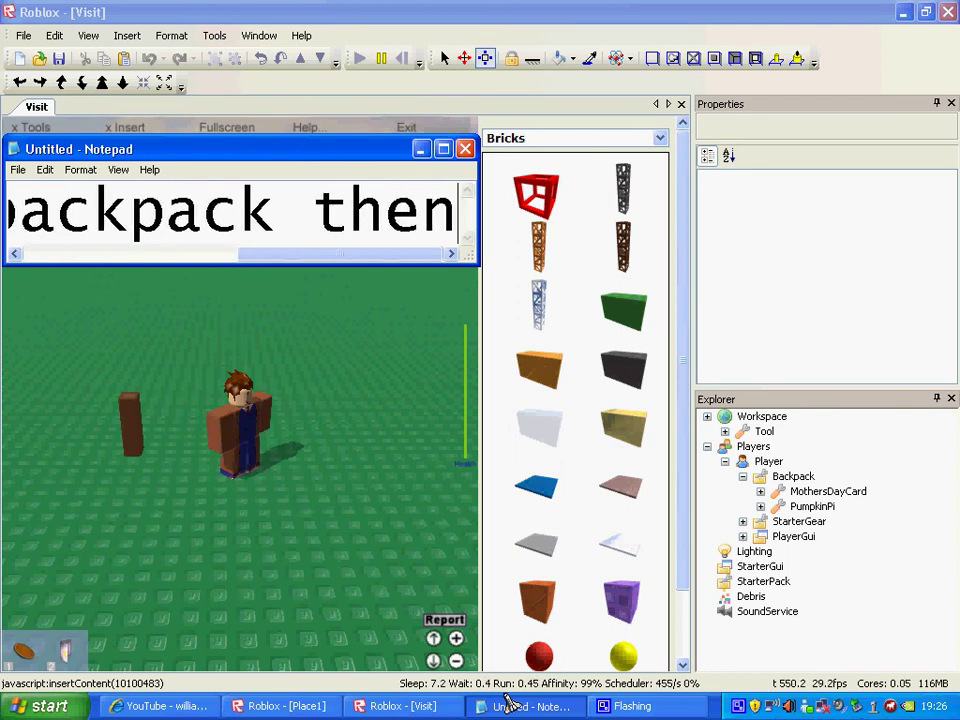
{"action": "type", "text": " drag it"}
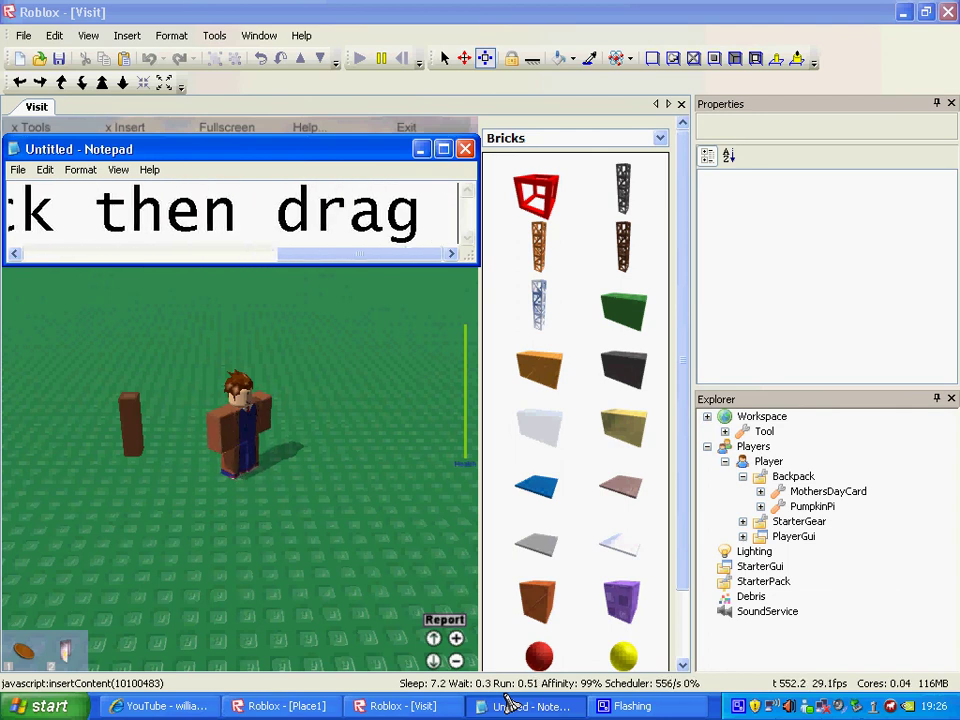
{"action": "key", "text": "BackSpace"}
{"action": "key", "text": "BackSpace"}
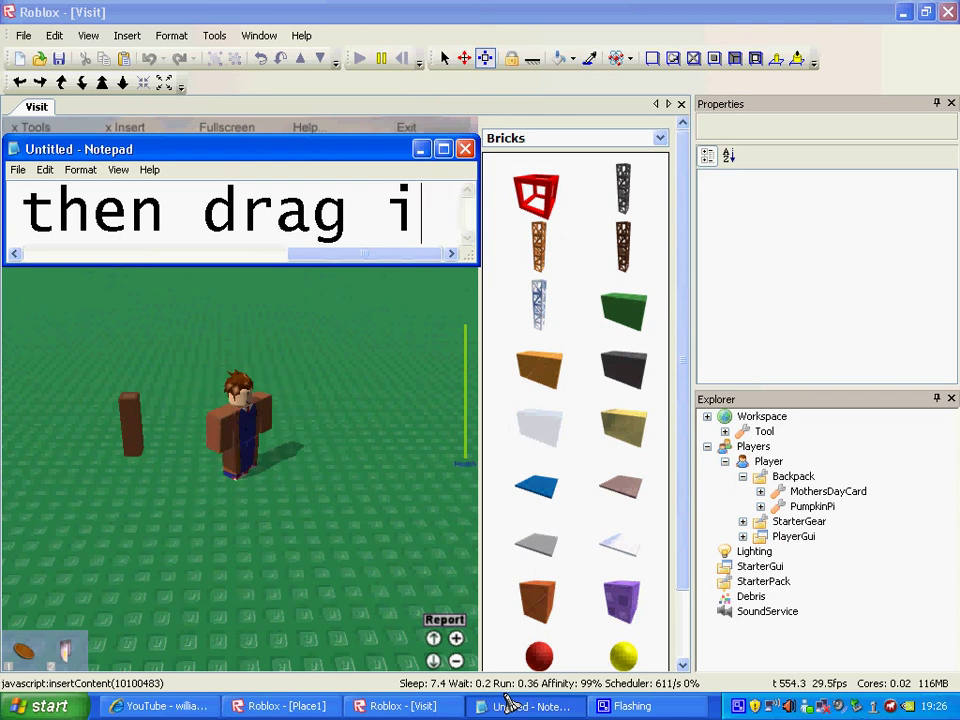
{"action": "type", "text": "the tool in"}
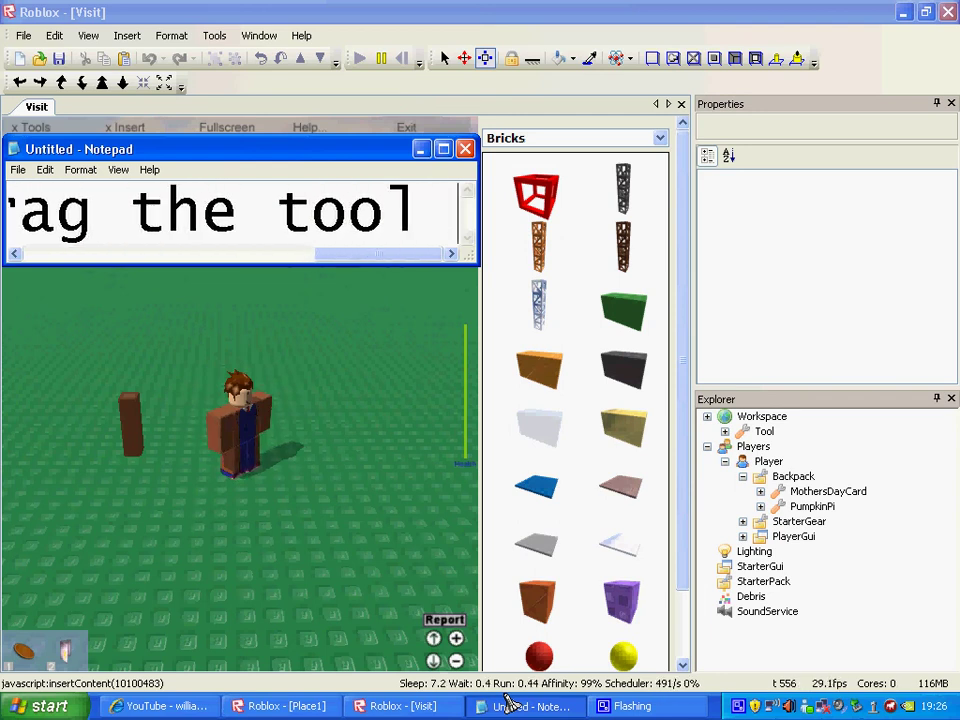
{"action": "type", "text": "to th"}
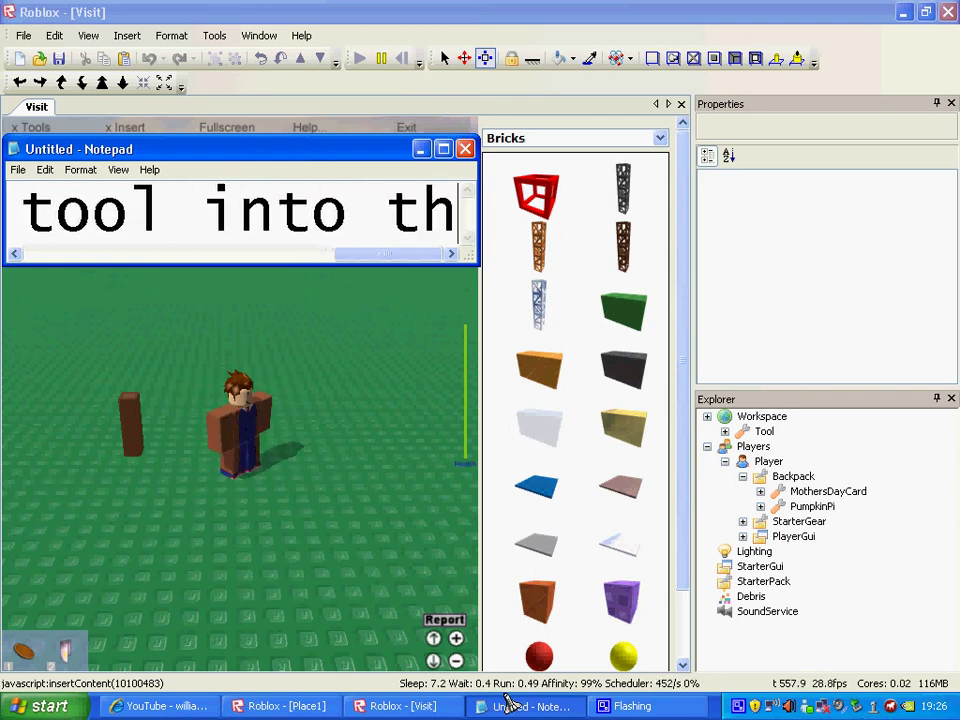
{"action": "type", "text": "e back"}
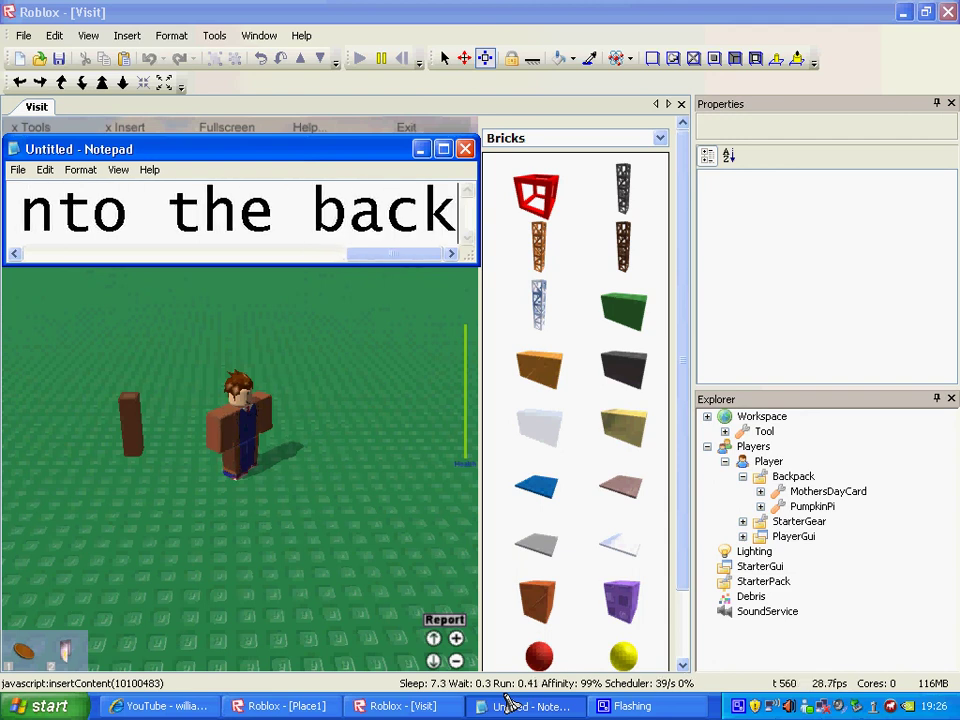
{"action": "type", "text": "pack l"}
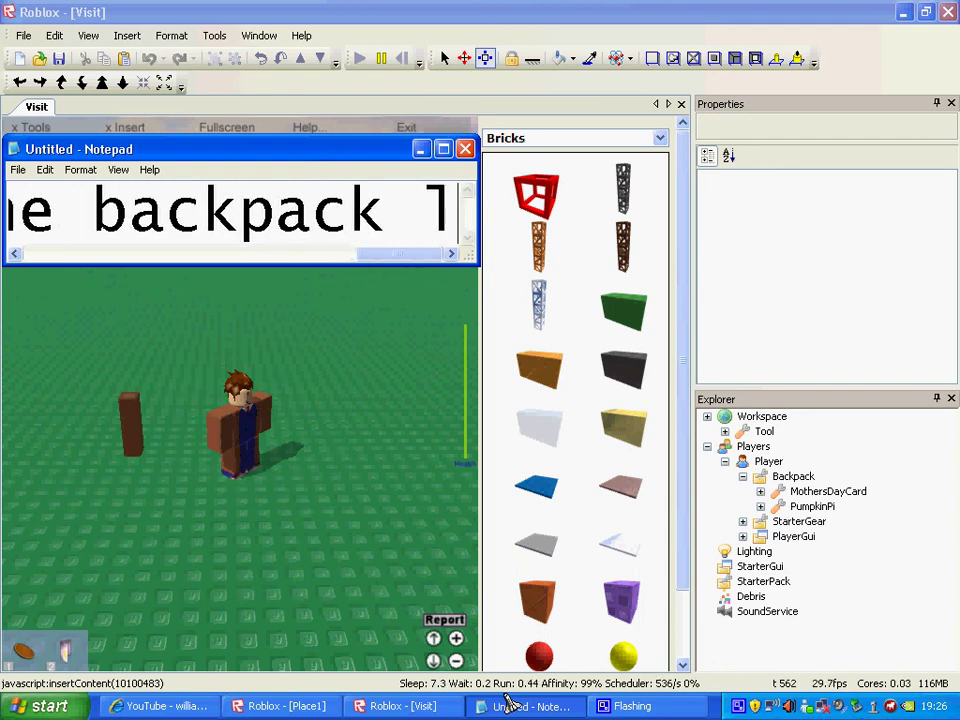
{"action": "type", "text": "ike try"}
{"action": "key", "text": "BackSpace"}
{"action": "key", "text": "BackSpace"}
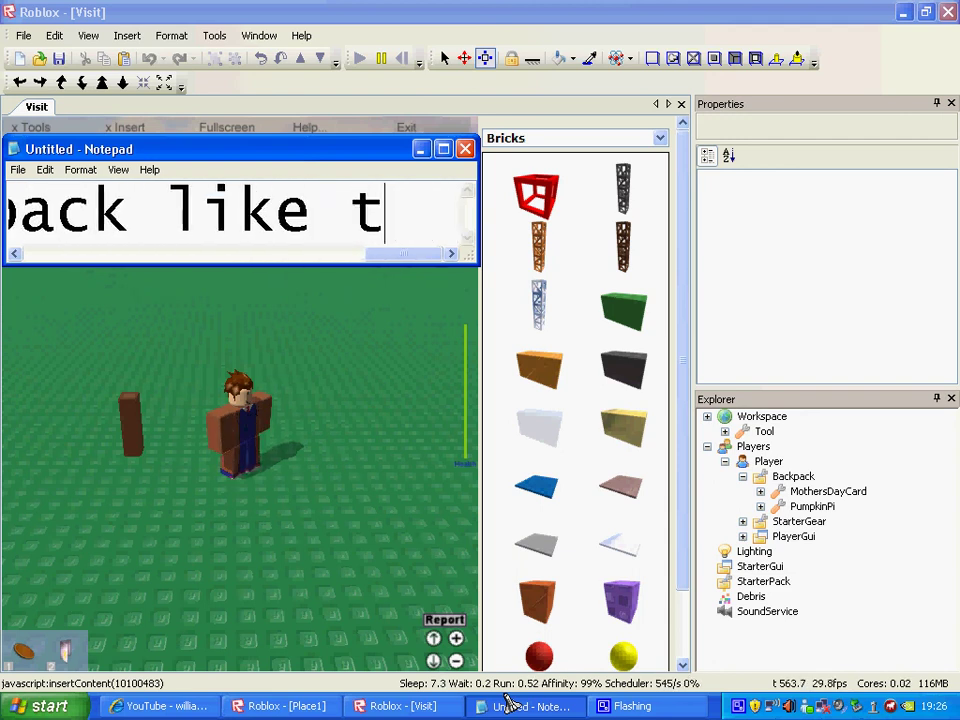
{"action": "type", "text": "this"}
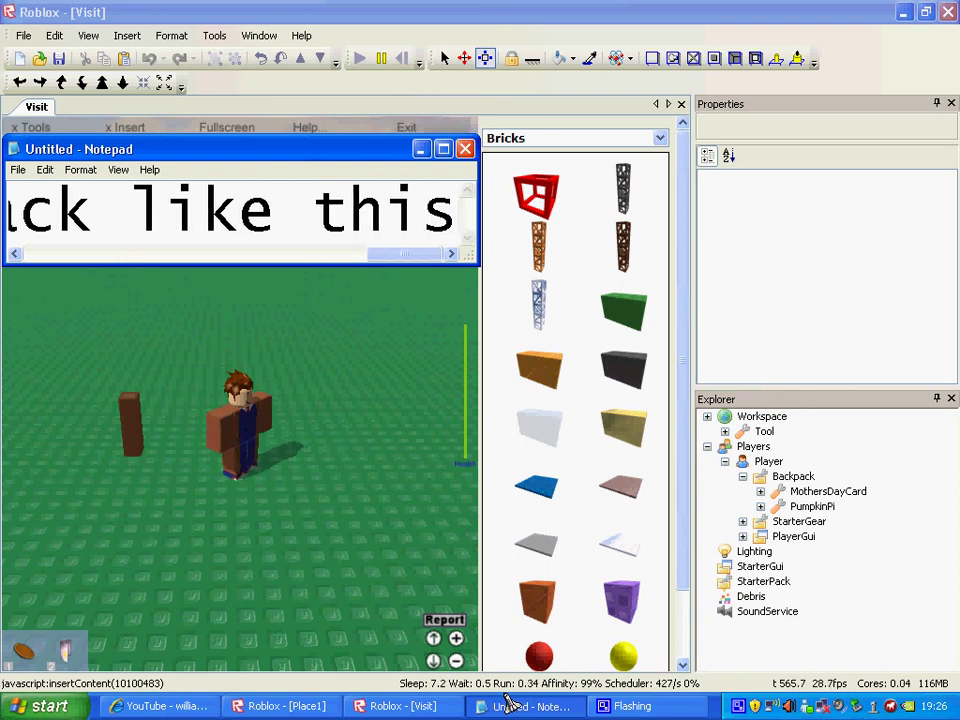
Step: Finish the backpack note with "..." and erase the whole note
{"action": "type", "text": "...."}
{"action": "key", "text": "BackSpace"}
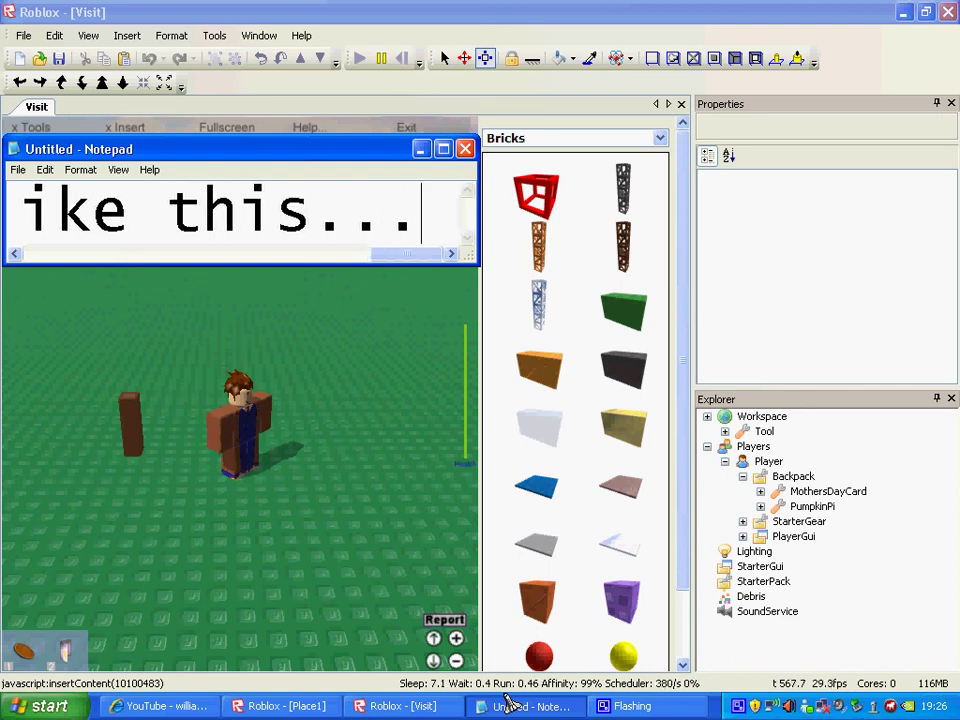
{"action": "key", "text": "BackSpace"}
{"action": "key", "text": "BackSpace"}
{"action": "key", "text": "BackSpace"}
{"action": "key", "text": "BackSpace"}
{"action": "key", "text": "BackSpace"}
{"action": "key", "text": "BackSpace"}
{"action": "key", "text": "BackSpace"}
{"action": "key", "text": "BackSpace"}
{"action": "key", "text": "BackSpace"}
{"action": "key", "text": "BackSpace"}
{"action": "key", "text": "BackSpace"}
{"action": "key", "text": "BackSpace"}
{"action": "key", "text": "BackSpace"}
{"action": "key", "text": "BackSpace"}
{"action": "key", "text": "BackSpace"}
{"action": "key", "text": "BackSpace"}
{"action": "key", "text": "BackSpace"}
{"action": "key", "text": "BackSpace"}
{"action": "key", "text": "BackSpace"}
{"action": "key", "text": "BackSpace"}
{"action": "key", "text": "BackSpace"}
{"action": "key", "text": "BackSpace"}
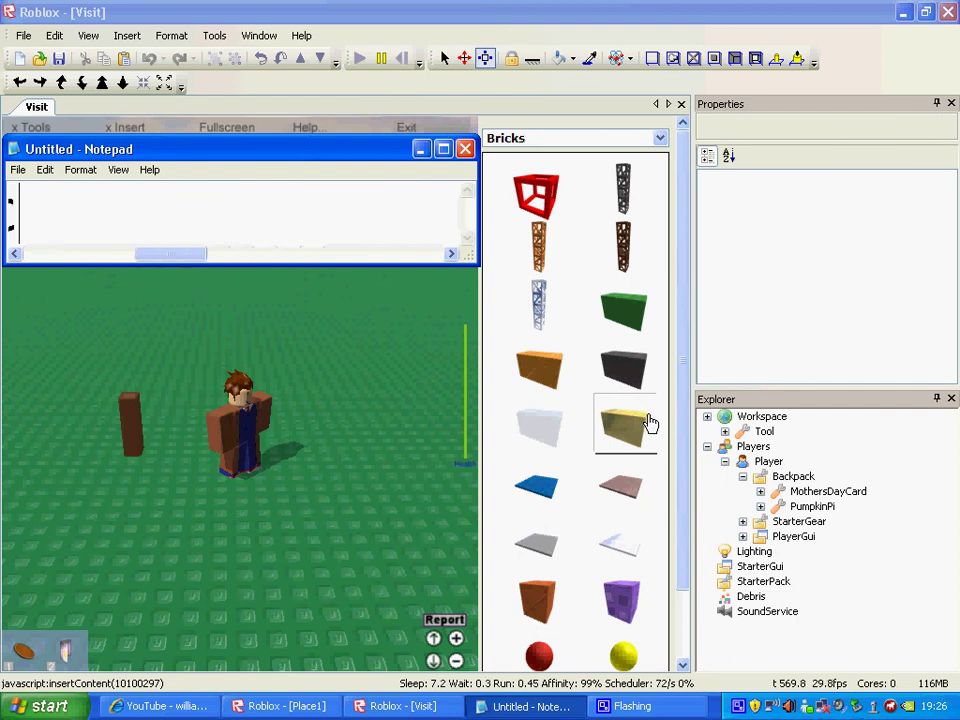
{"action": "key", "text": "BackSpace"}
{"action": "key", "text": "BackSpace"}
{"action": "key", "text": "BackSpace"}
{"action": "key", "text": "BackSpace"}
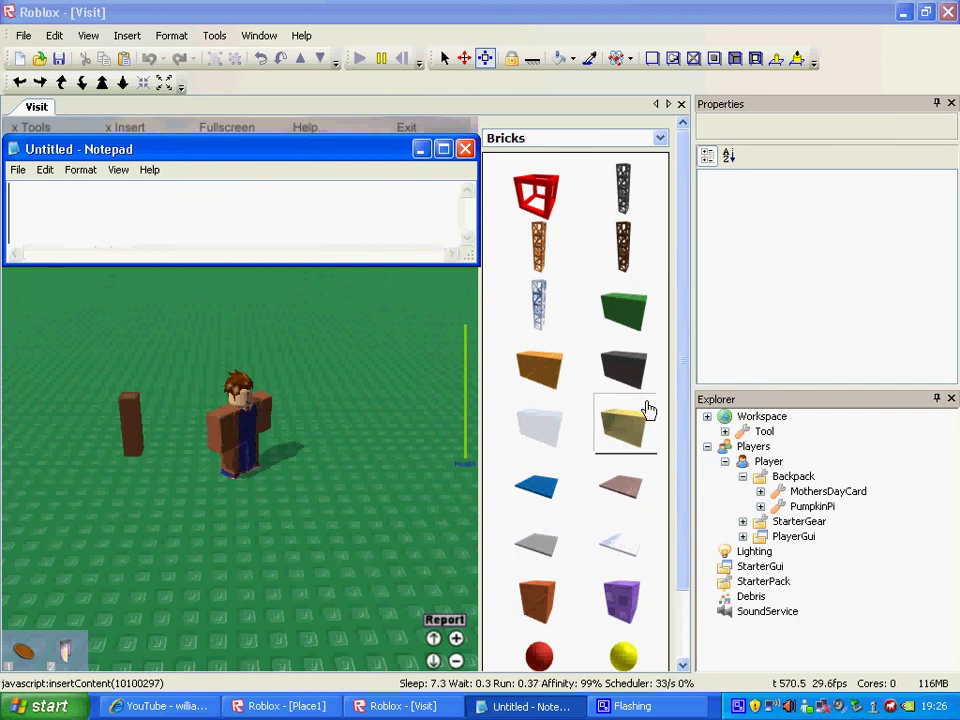
Step: Return to Roblox and move the Tool from the Workspace into the Player's Backpack in the object tree
{"action": "left_click", "coordinate": [740, 468]}
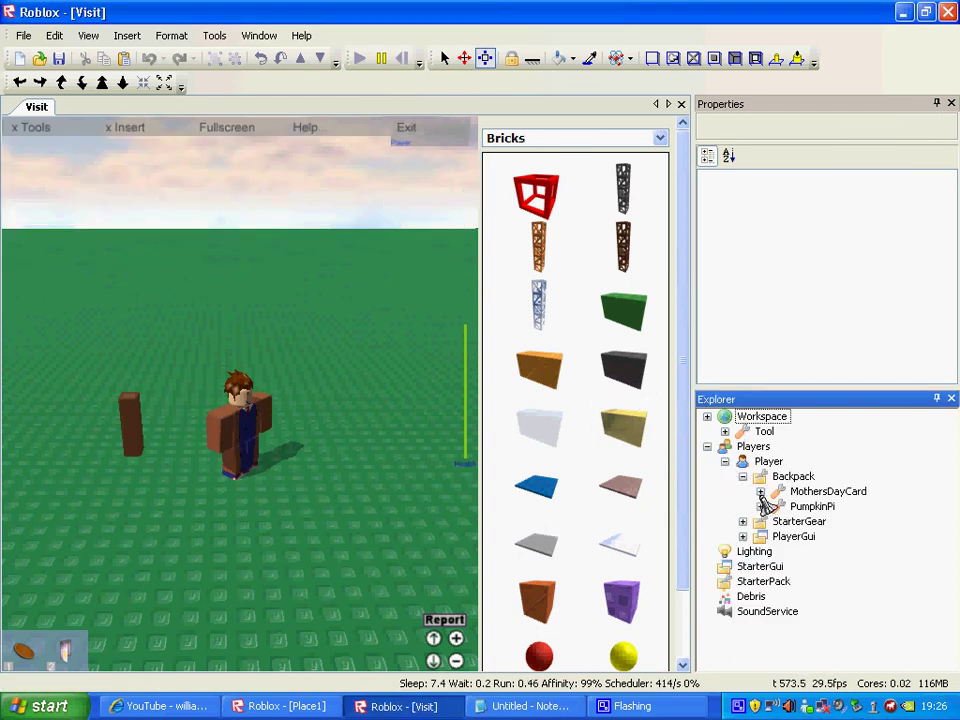
{"action": "left_click", "coordinate": [760, 431]}
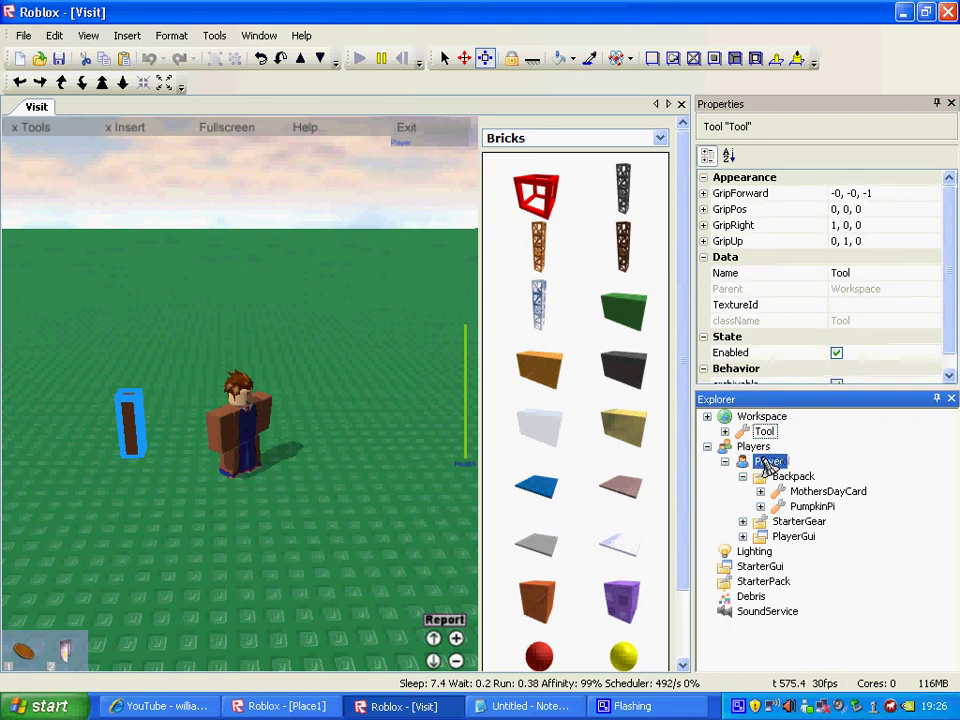
{"action": "left_click_drag", "start_coordinate": [778, 483], "coordinate": [778, 488]}
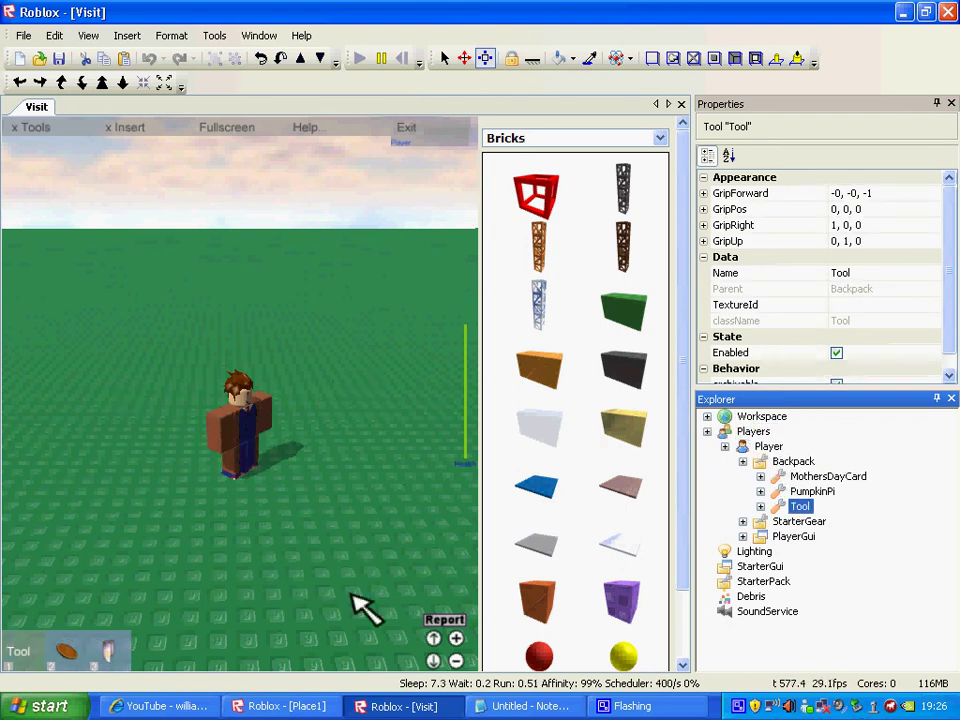
Step: Switch to Notepad and write "Now Lets Test It..." in the empty note
{"action": "left_click", "coordinate": [523, 706]}
{"action": "type", "text": "No"}
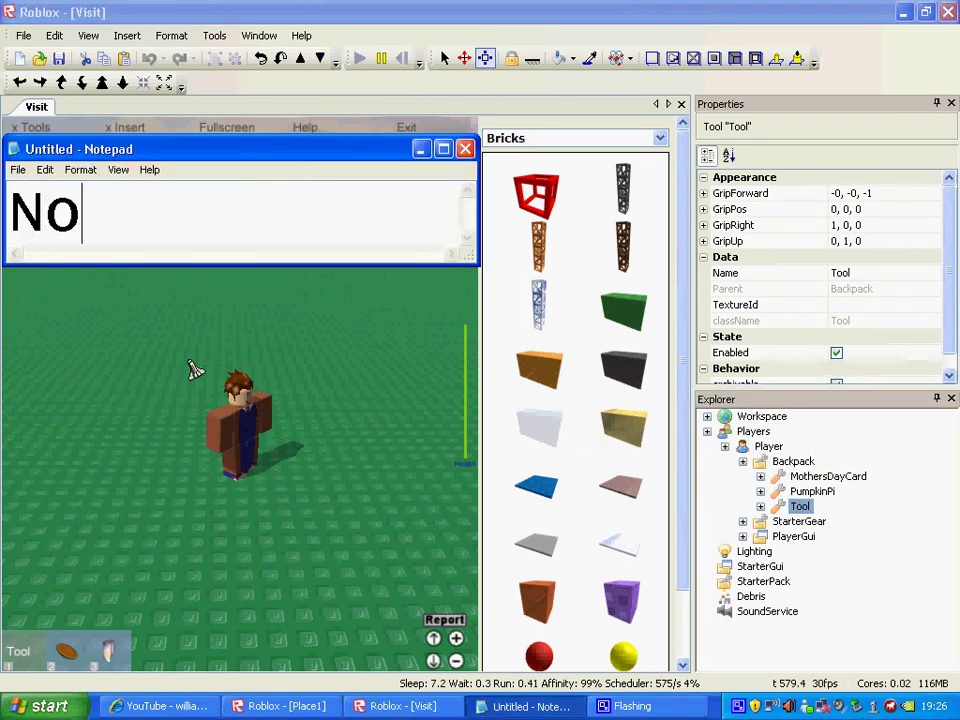
{"action": "type", "text": "w L"}
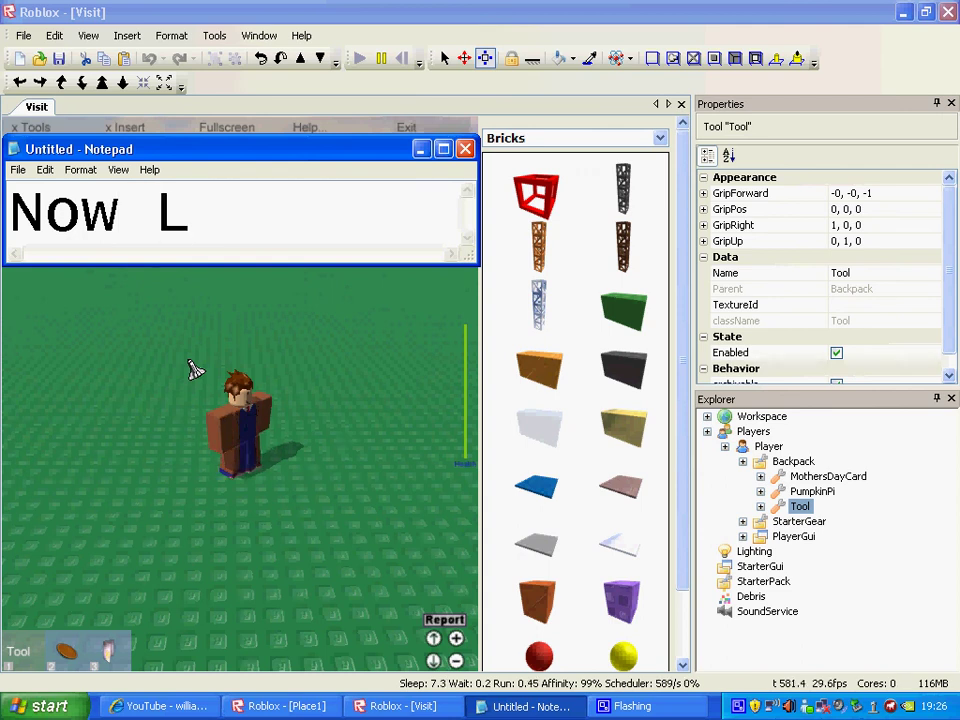
{"action": "type", "text": "ets Tes"}
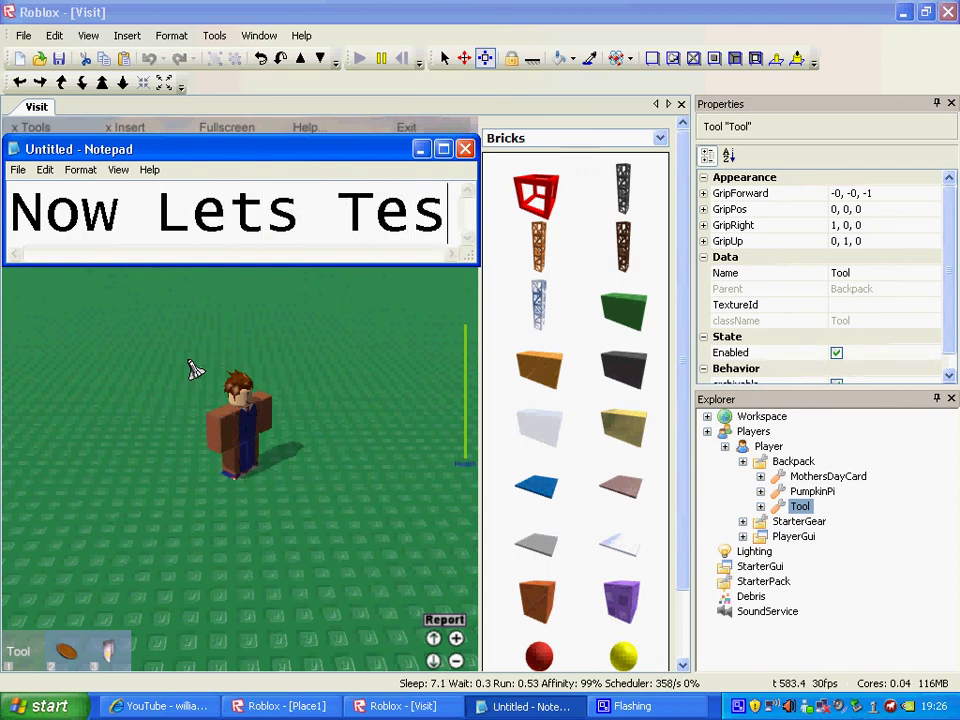
{"action": "type", "text": "t I"}
{"action": "key", "text": "BackSpace"}
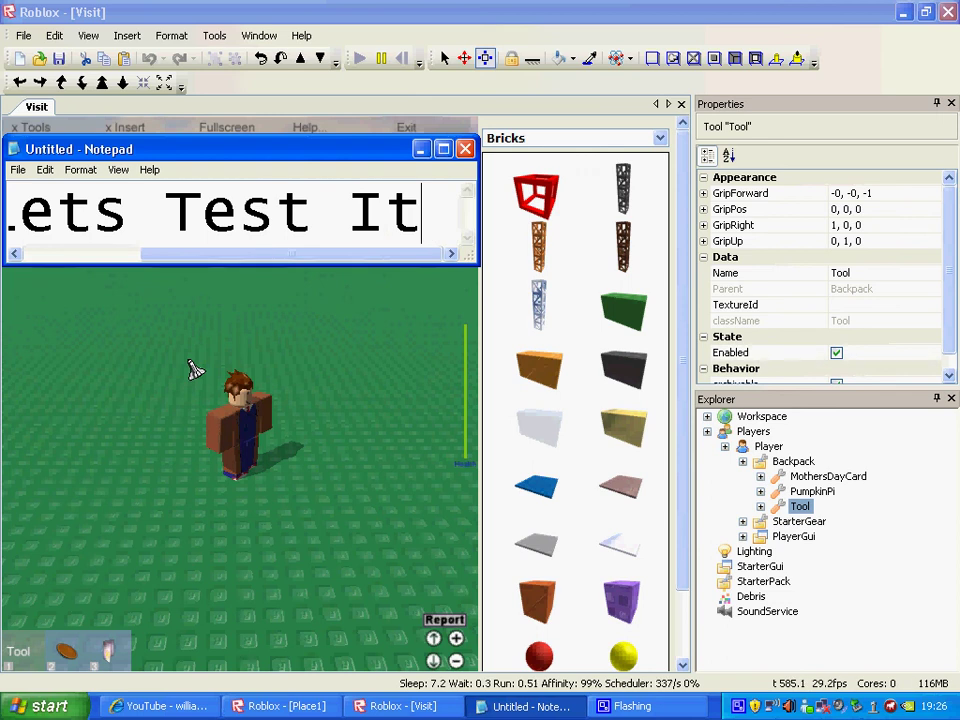
{"action": "type", "text": "..."}
Step: Erase the note "Now Lets Test It..." completely
{"action": "key", "text": "BackSpace"}
{"action": "key", "text": "BackSpace"}
{"action": "key", "text": "BackSpace"}
{"action": "key", "text": "BackSpace"}
{"action": "key", "text": "BackSpace"}
{"action": "key", "text": "BackSpace"}
{"action": "key", "text": "BackSpace"}
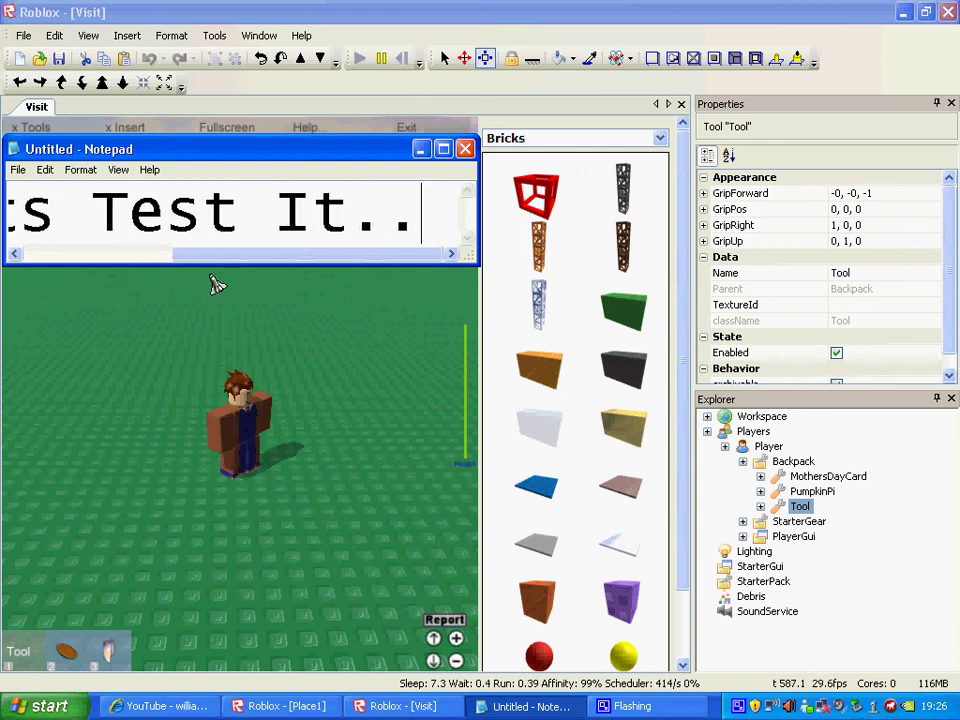
{"action": "key", "text": "BackSpace"}
{"action": "key", "text": "BackSpace"}
{"action": "key", "text": "BackSpace"}
{"action": "key", "text": "BackSpace"}
{"action": "key", "text": "BackSpace"}
{"action": "key", "text": "BackSpace"}
{"action": "key", "text": "BackSpace"}
Step: Minimize Notepad to return to Roblox, equip the new Tool on the character and reactivate the Resize tool
{"action": "left_click", "coordinate": [421, 149]}
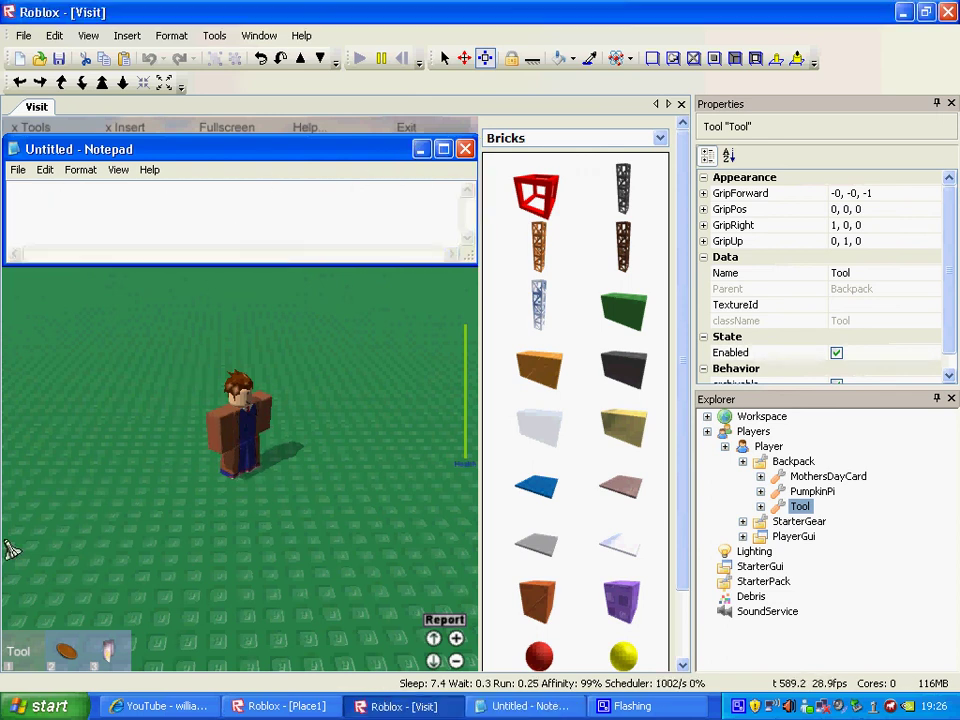
{"action": "left_click", "coordinate": [18, 648]}
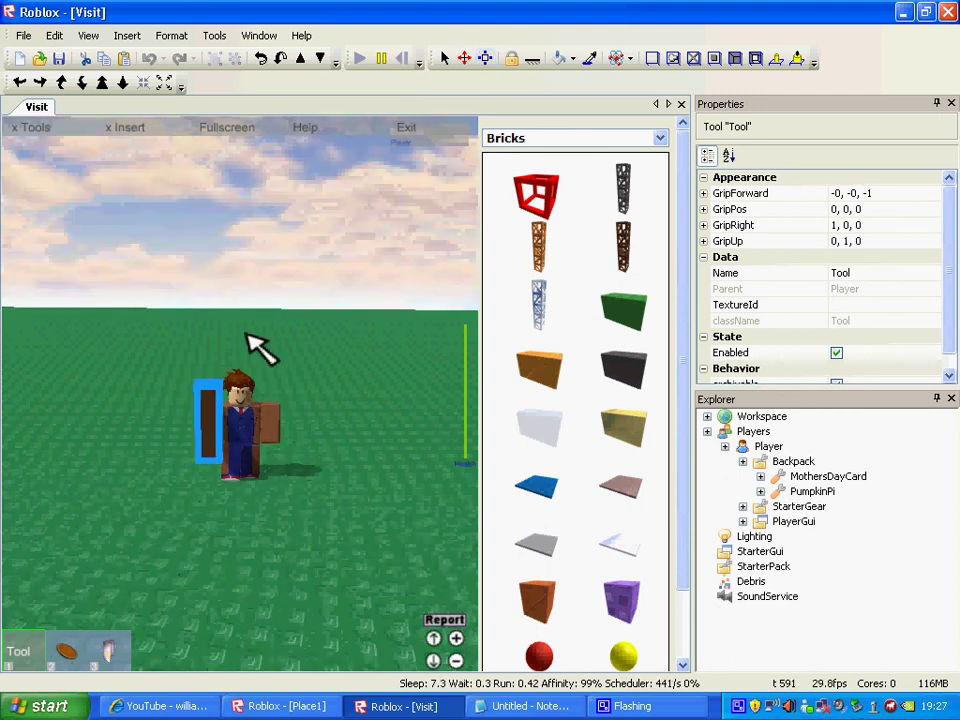
{"action": "left_click", "coordinate": [484, 58]}
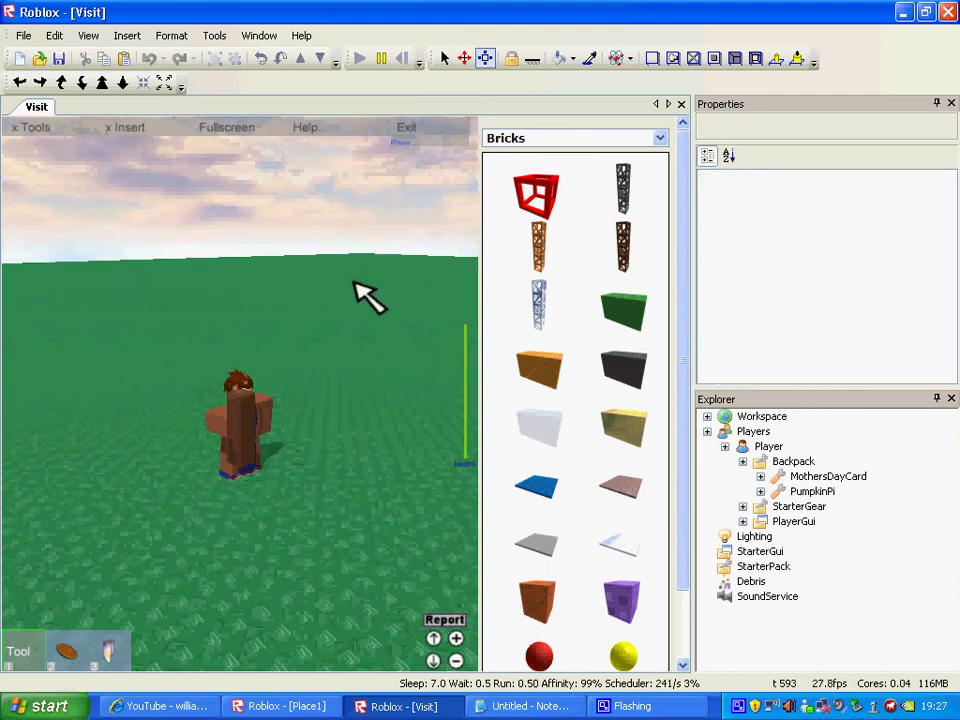
Step: Switch to Notepad and write the closing note "Yey It Works Congrads See You SOON BYE!!!"
{"action": "left_click", "coordinate": [478, 703]}
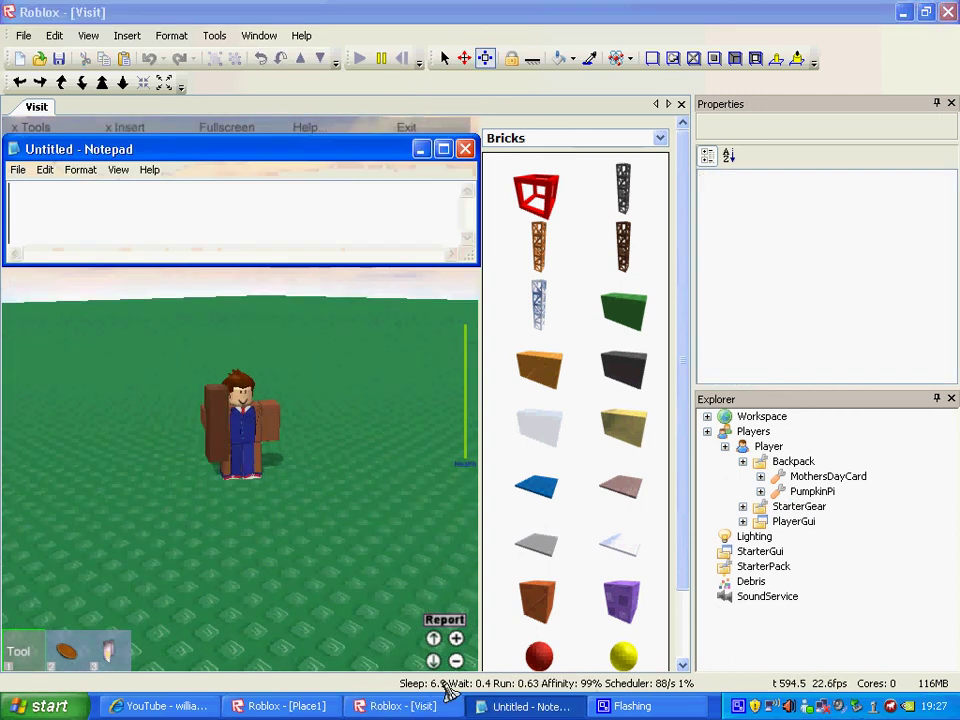
{"action": "type", "text": "Yy"}
{"action": "key", "text": "BackSpace"}
{"action": "type", "text": "ey"}
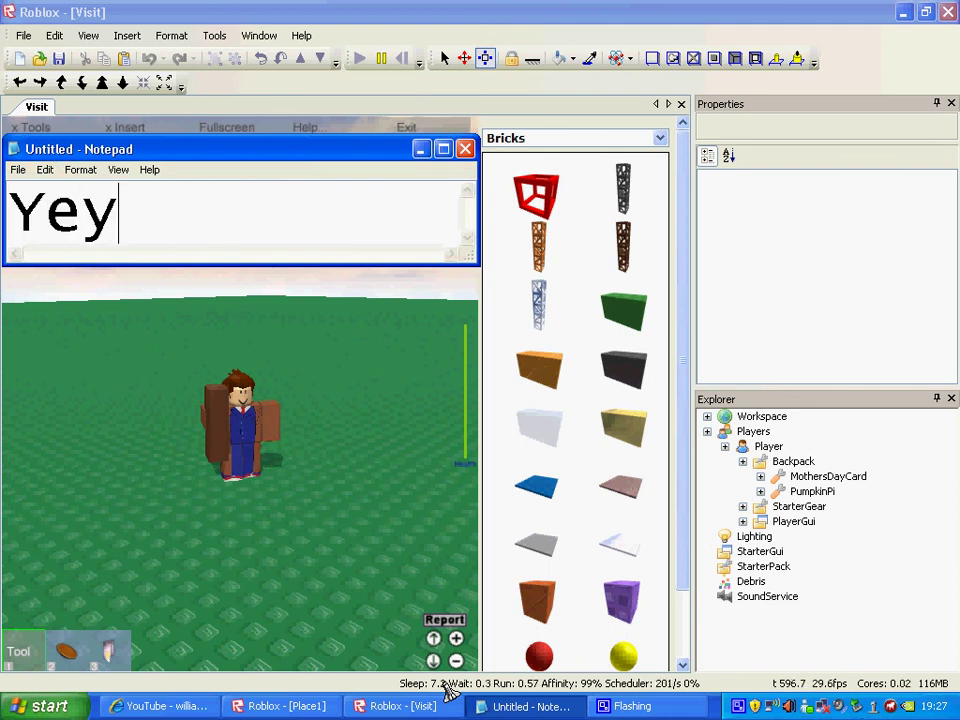
{"action": "type", "text": " It "}
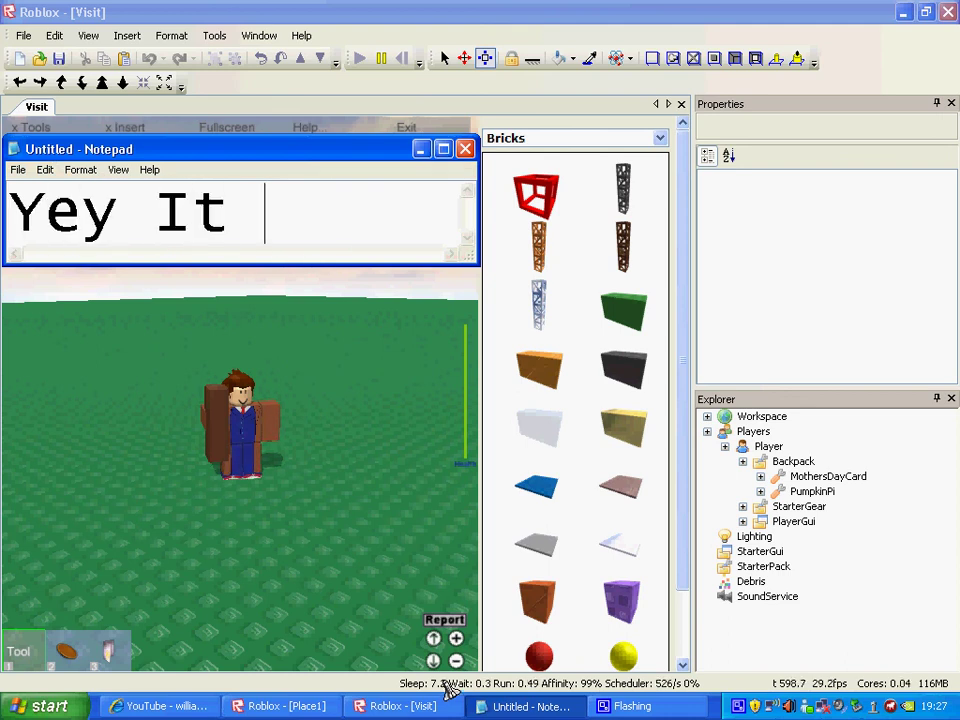
{"action": "type", "text": "Works"}
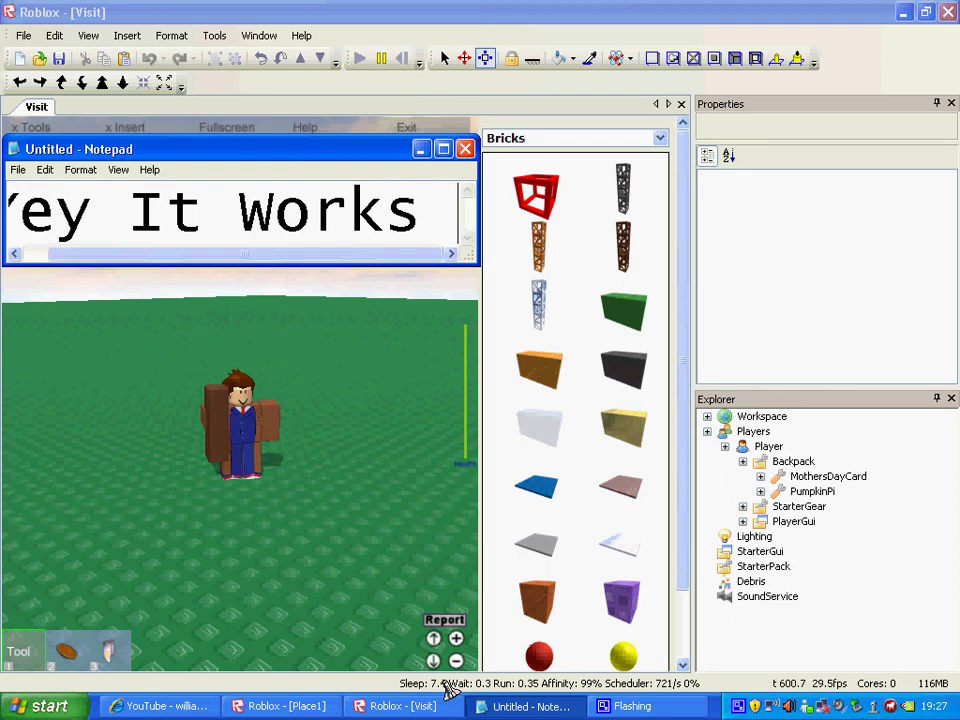
{"action": "type", "text": " Cong"}
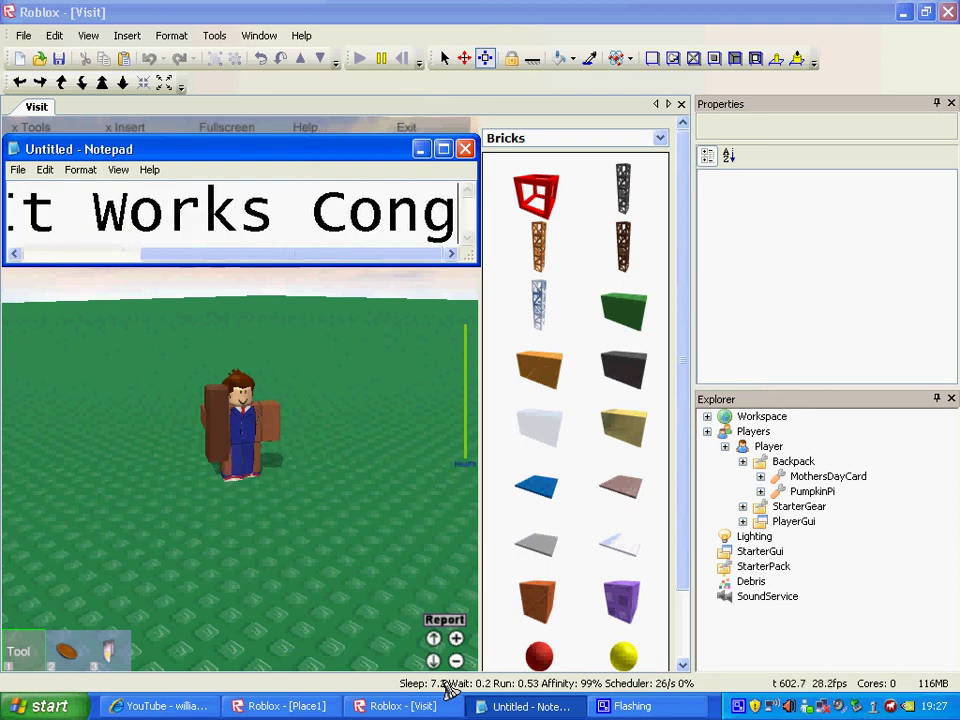
{"action": "type", "text": "rads"}
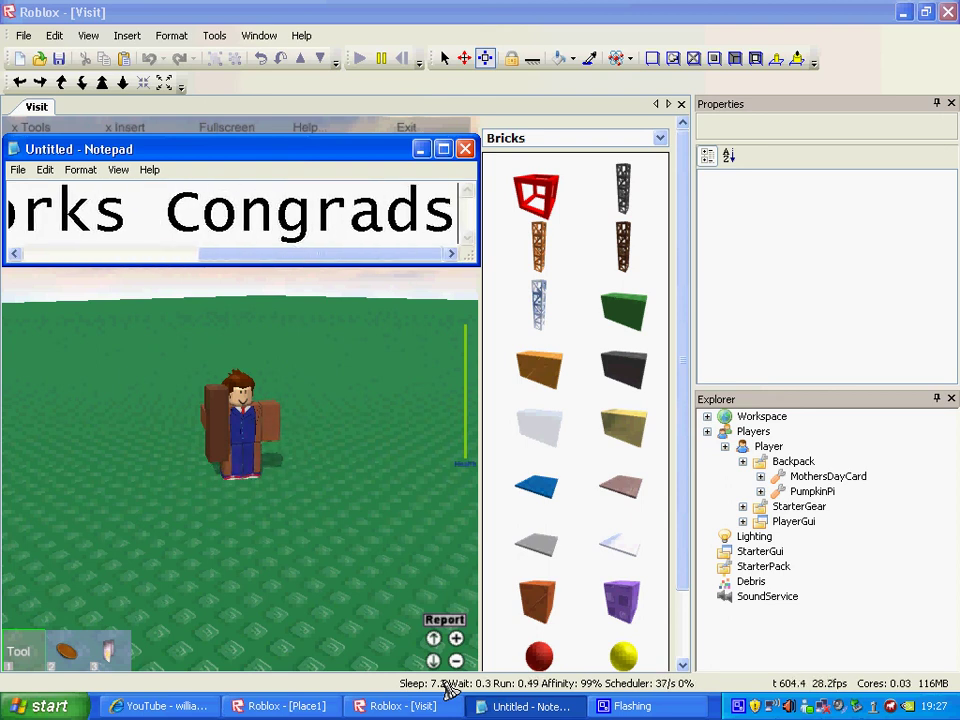
{"action": "type", "text": " S"}
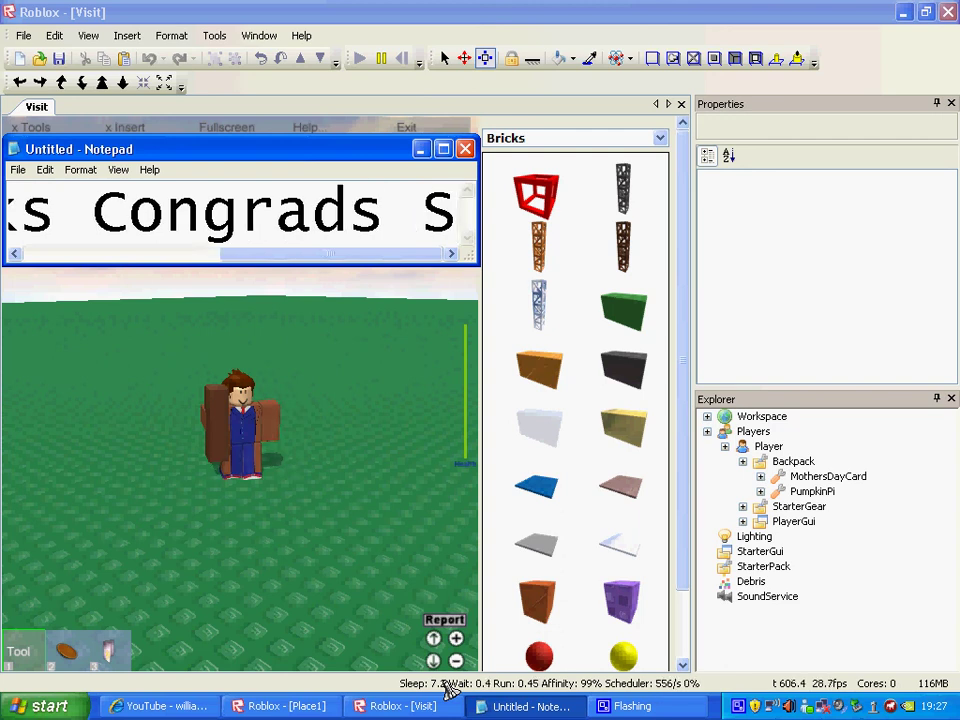
{"action": "type", "text": "ee"}
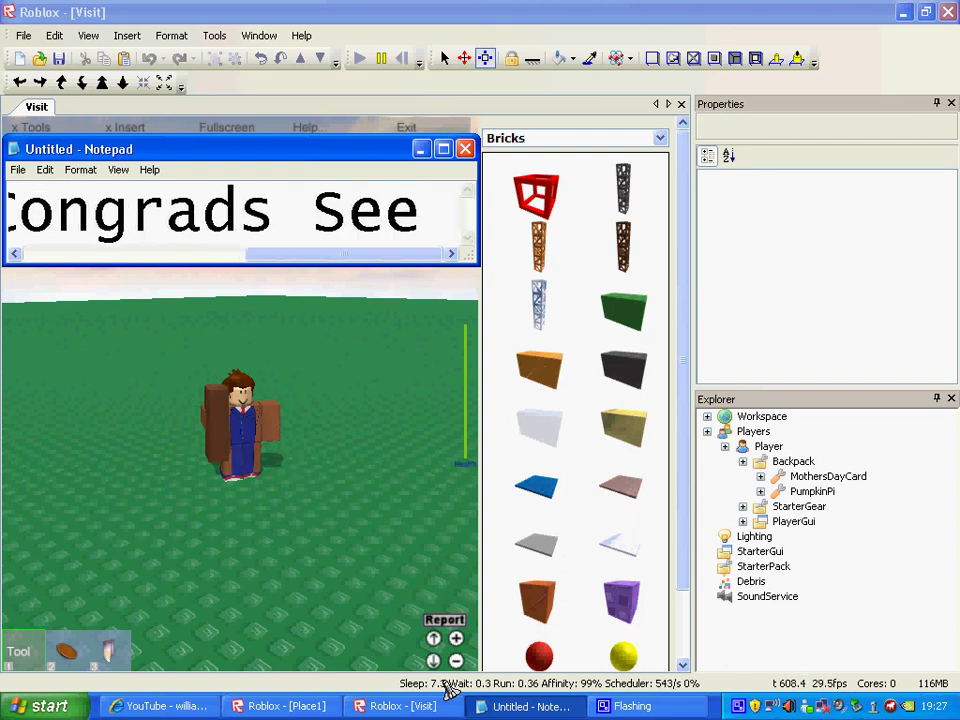
{"action": "type", "text": " You SO"}
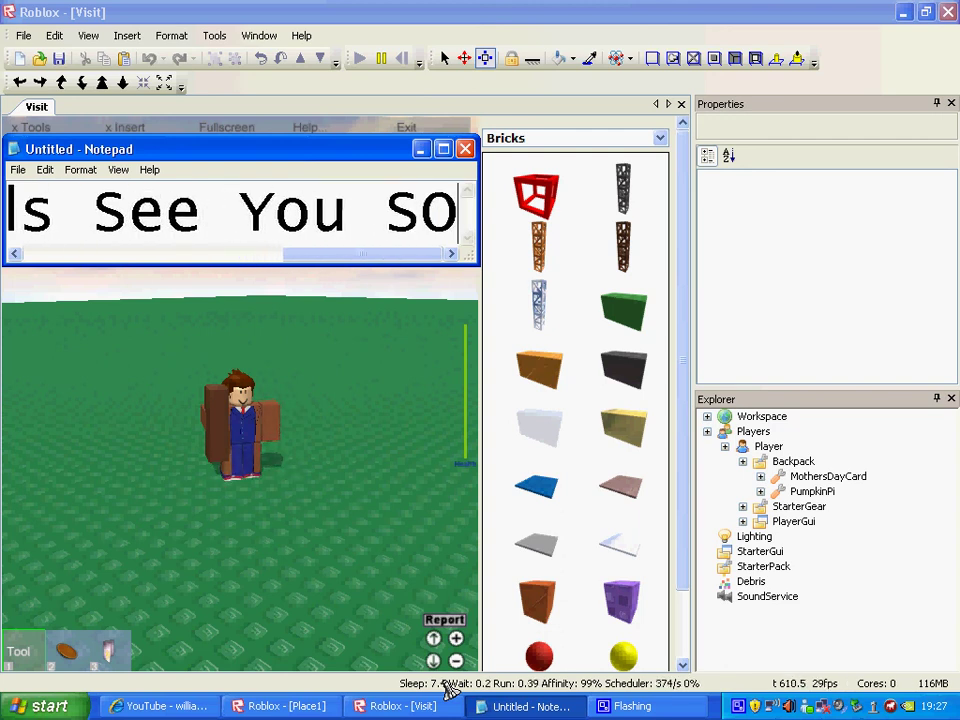
{"action": "type", "text": "O"}
{"action": "type", "text": "N B"}
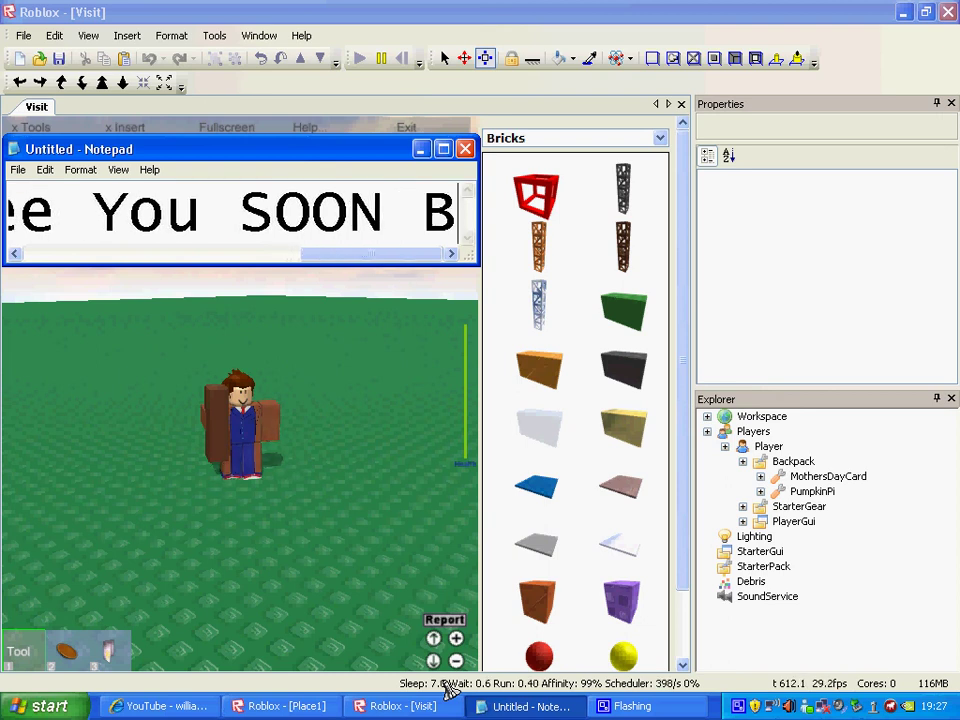
{"action": "type", "text": "YE!!!!"}
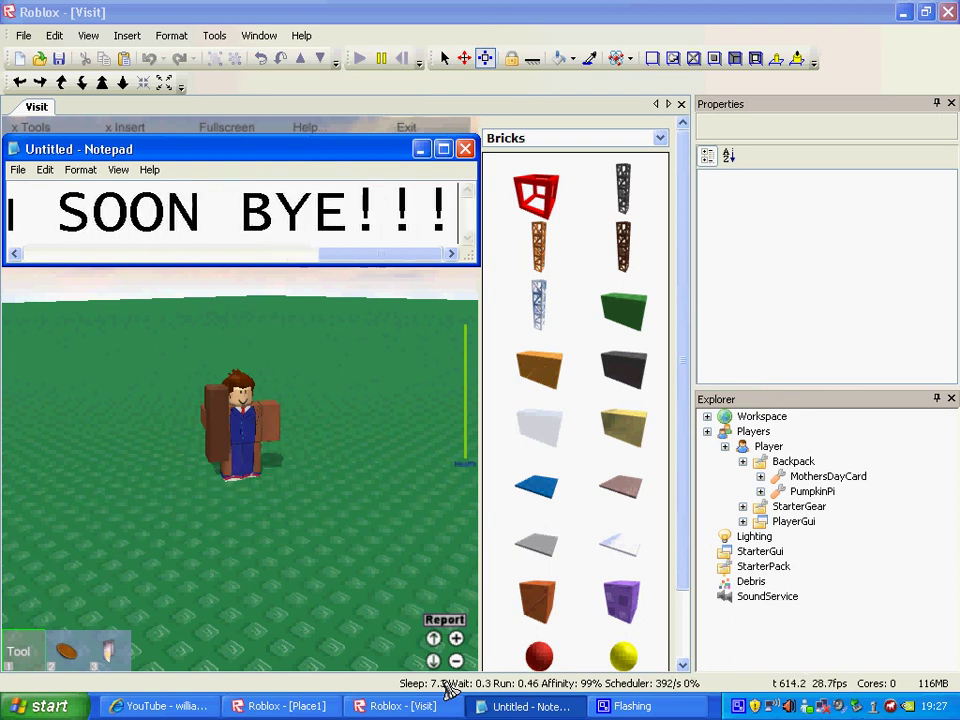